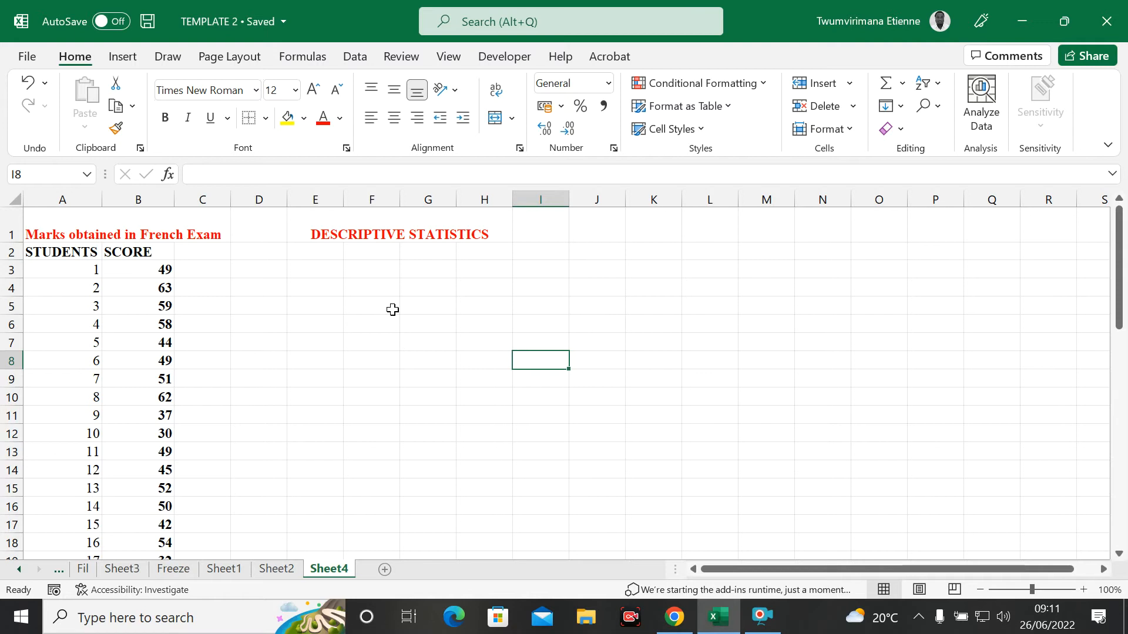
left_click(313, 299)
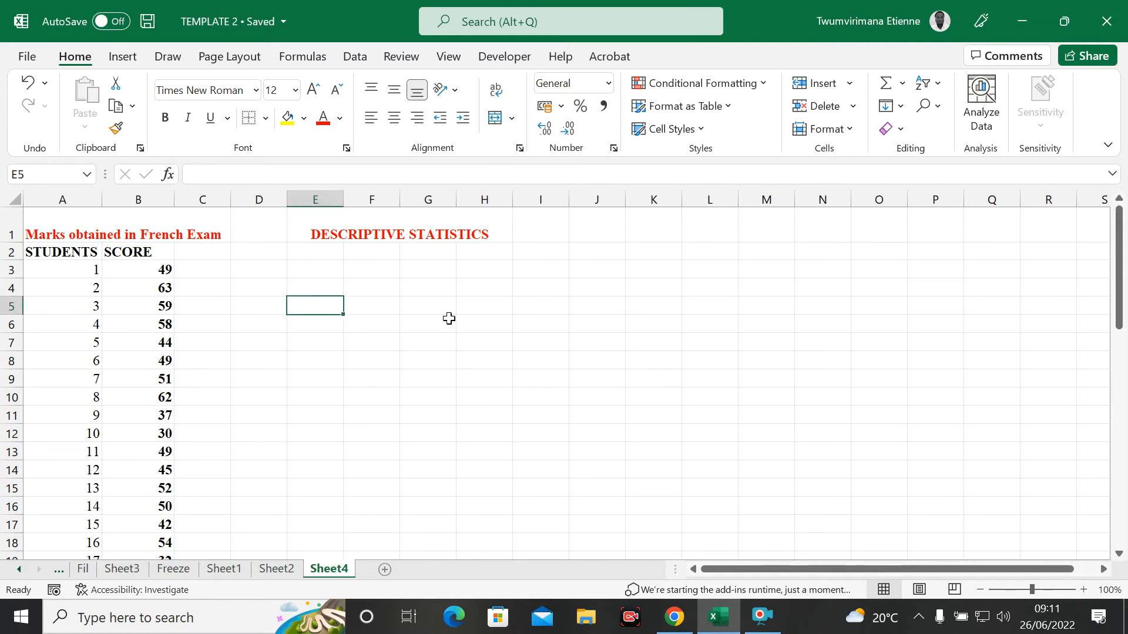
left_click(449, 318)
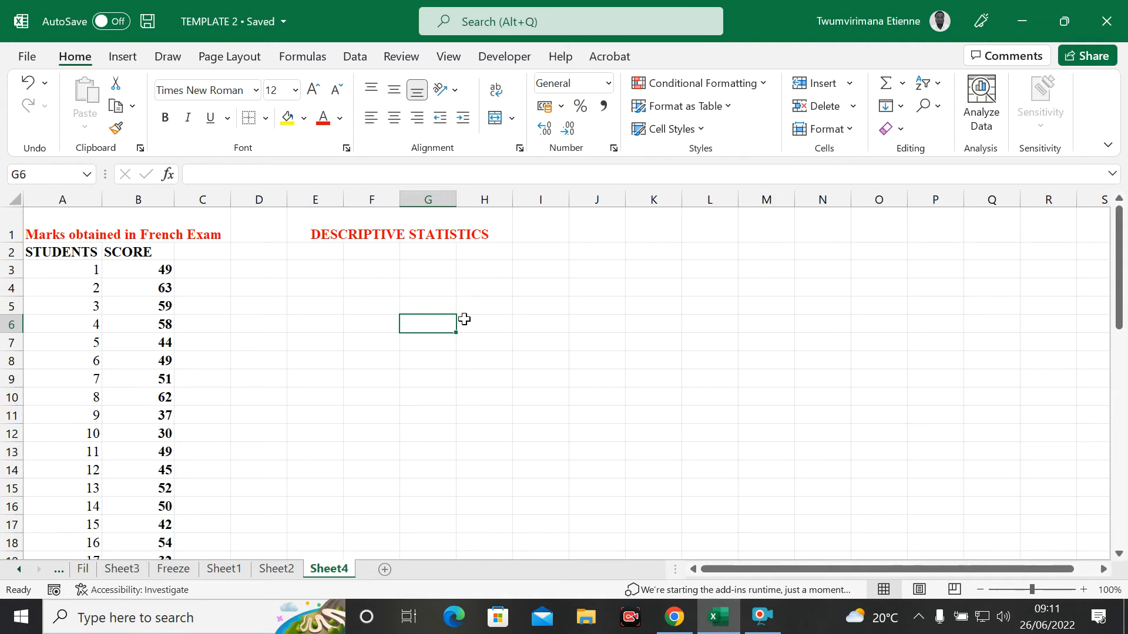
left_click(543, 325)
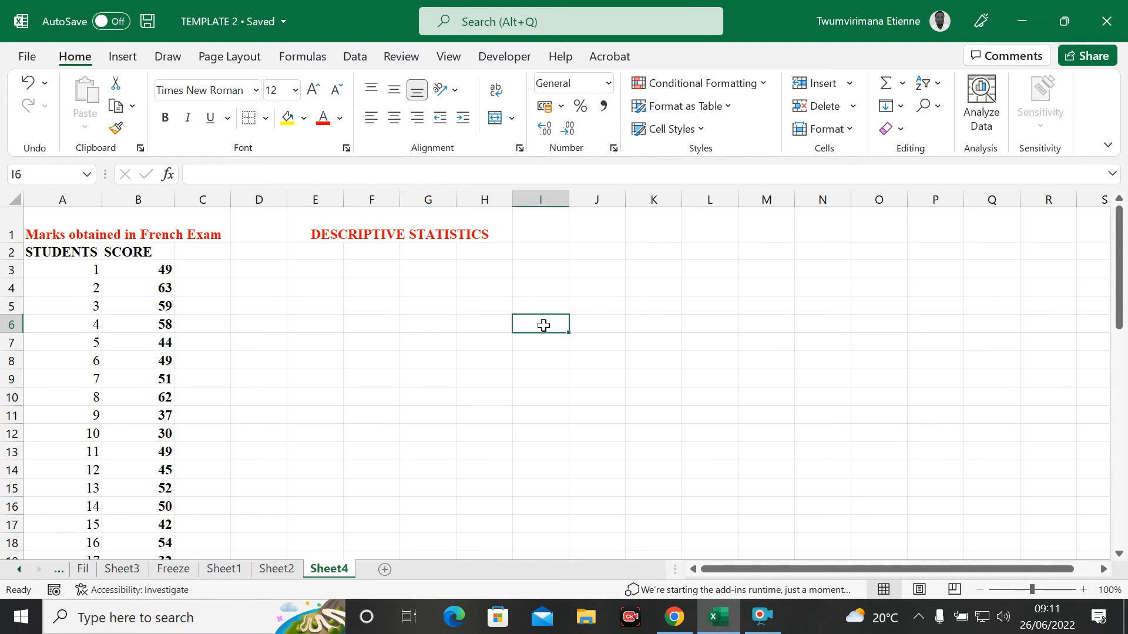
left_click(342, 290)
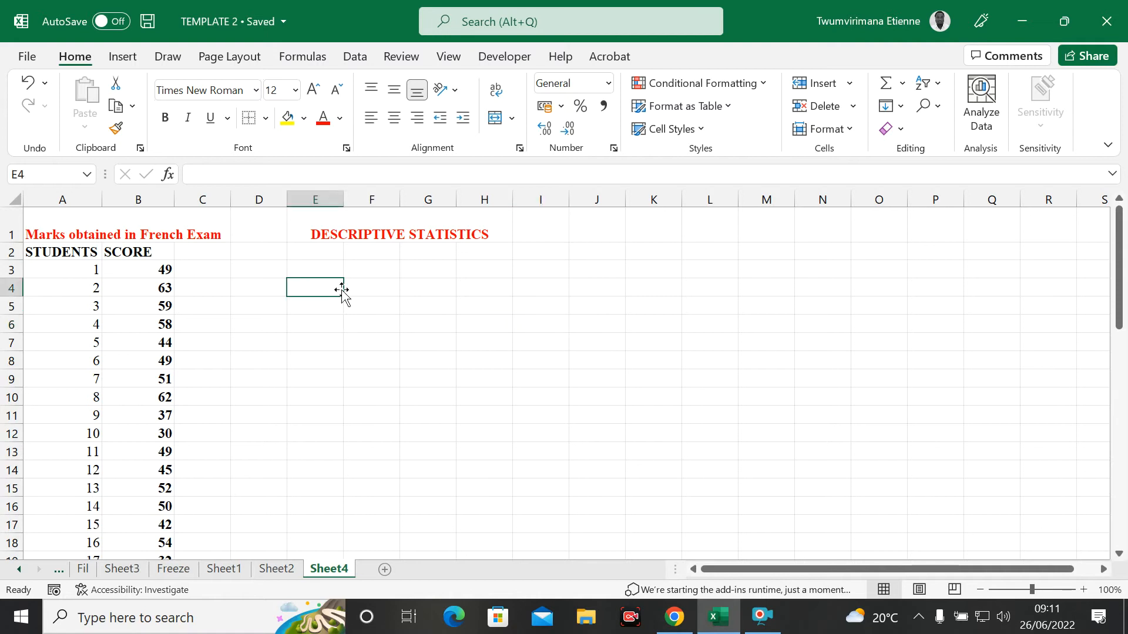
left_click(373, 288)
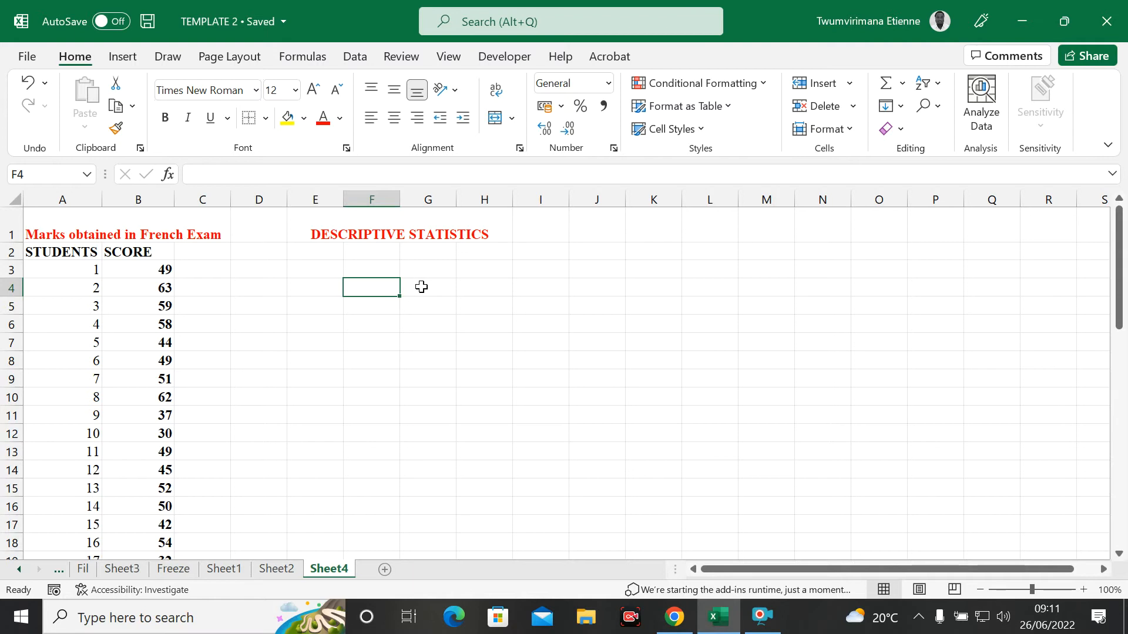
left_click(357, 321)
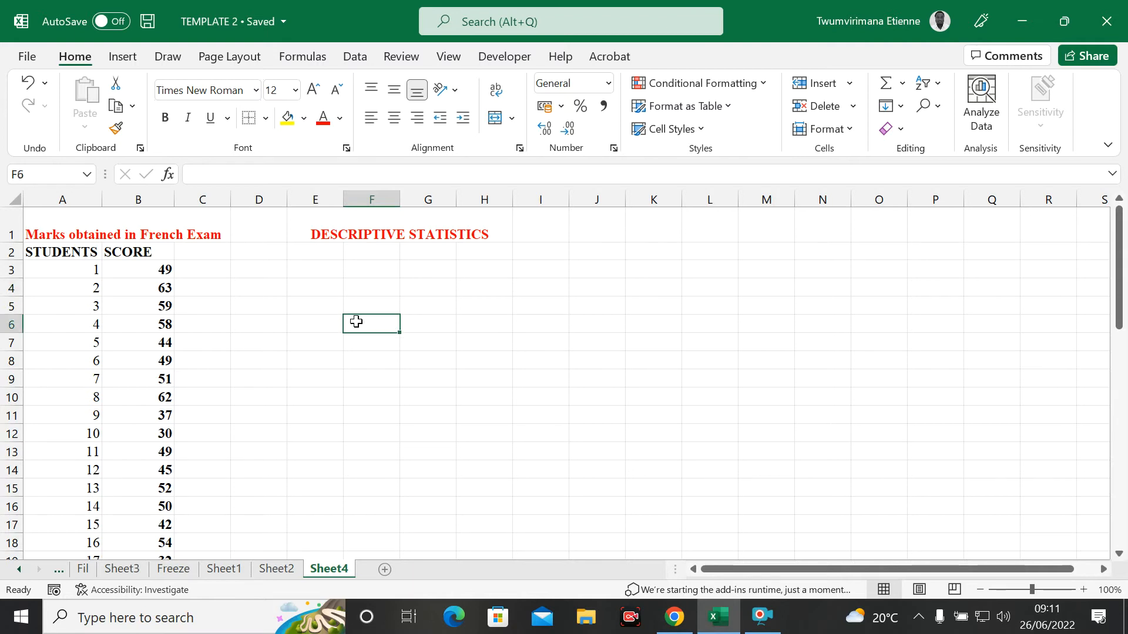
left_click(297, 308)
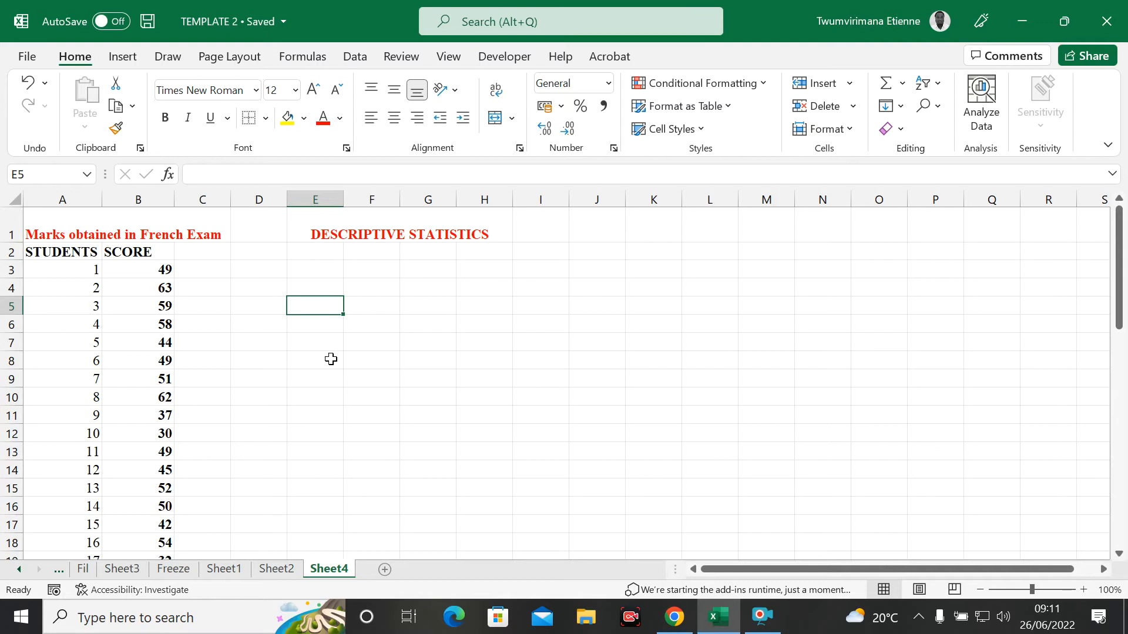
left_click(341, 378)
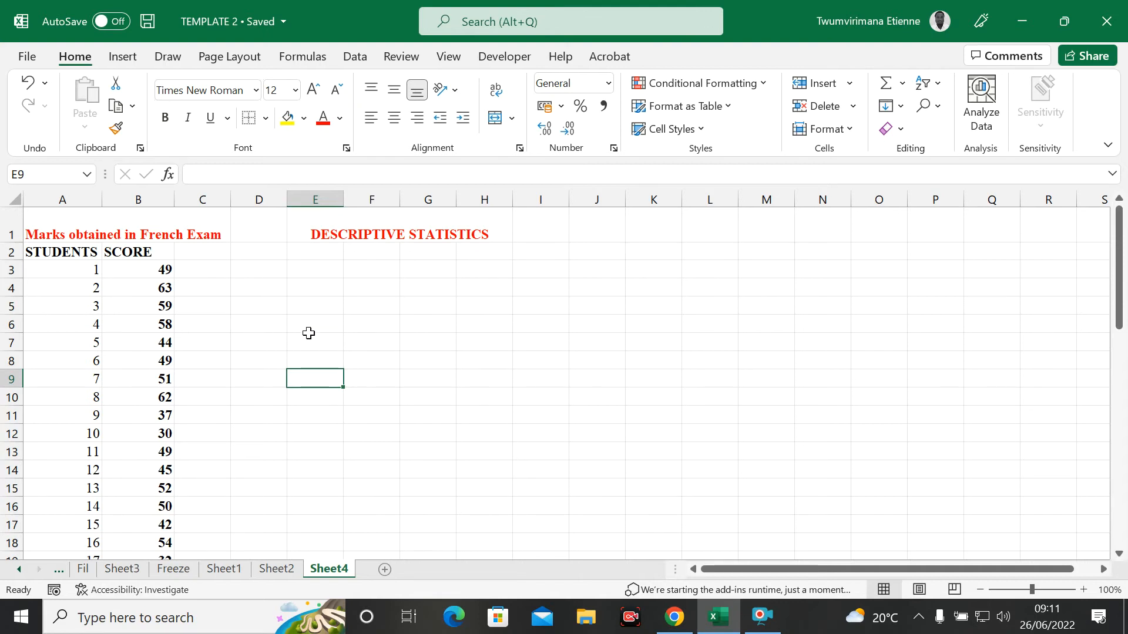
left_click(312, 354)
left_click(310, 339)
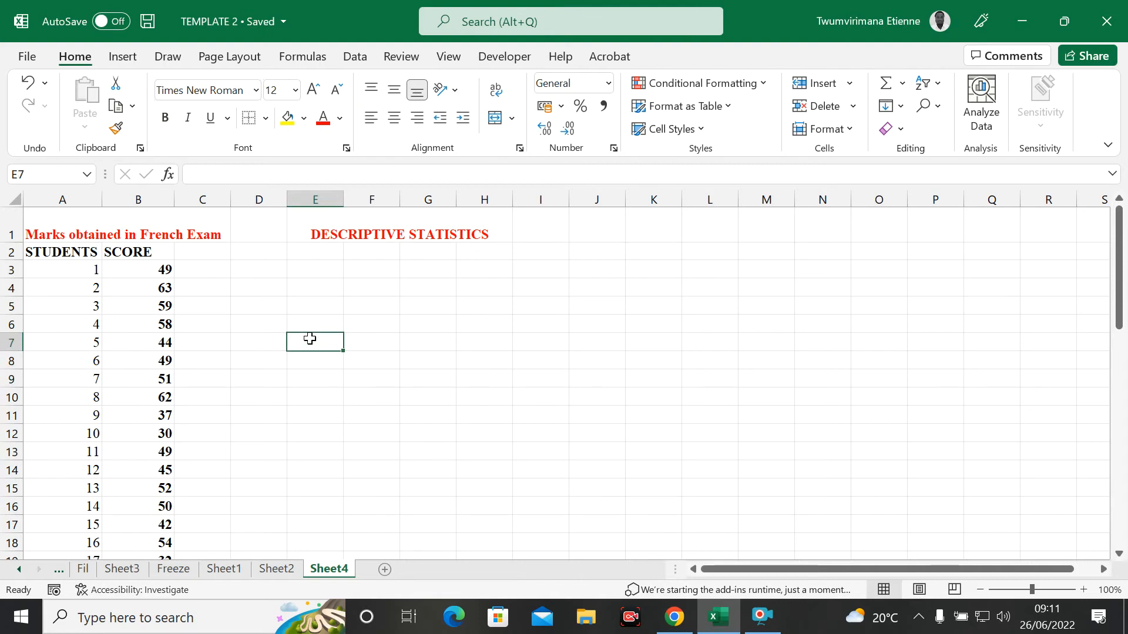
left_click(301, 306)
left_click(362, 324)
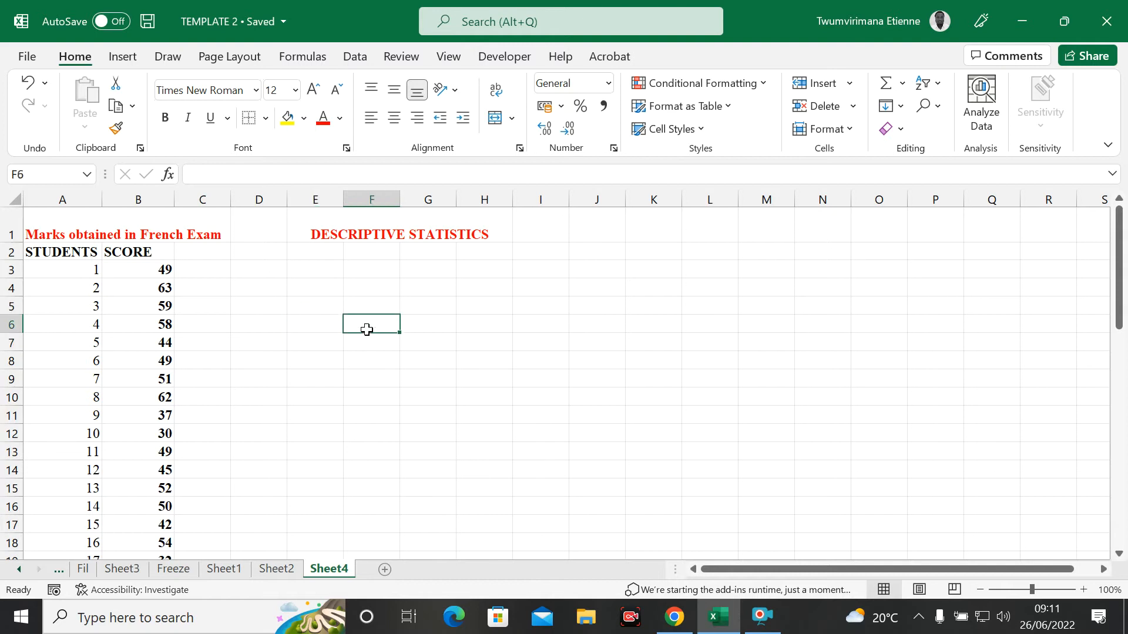
left_click(303, 445)
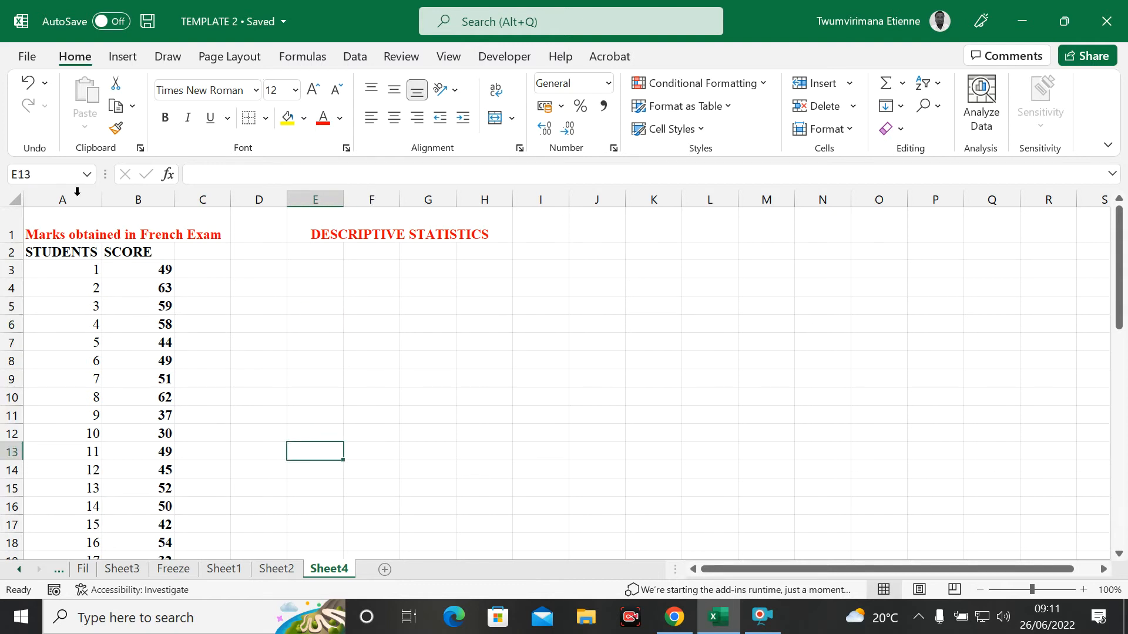
Examine the French exam marks table, from its title and headers through the student numbers down to the last row
left_click(133, 313)
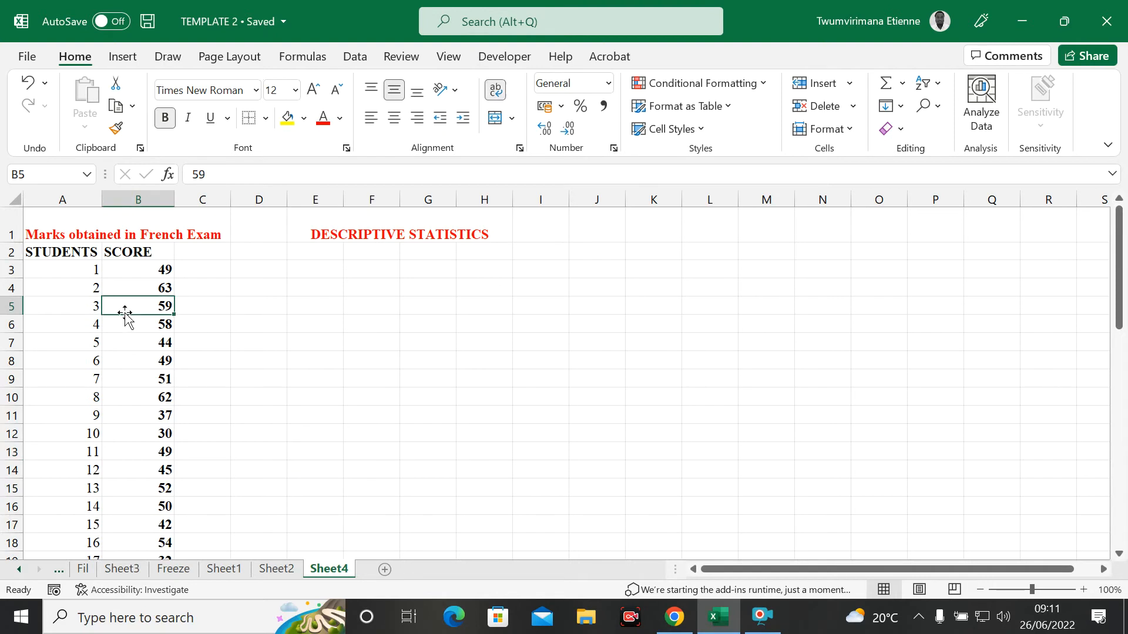
left_click(64, 254)
left_click(39, 229)
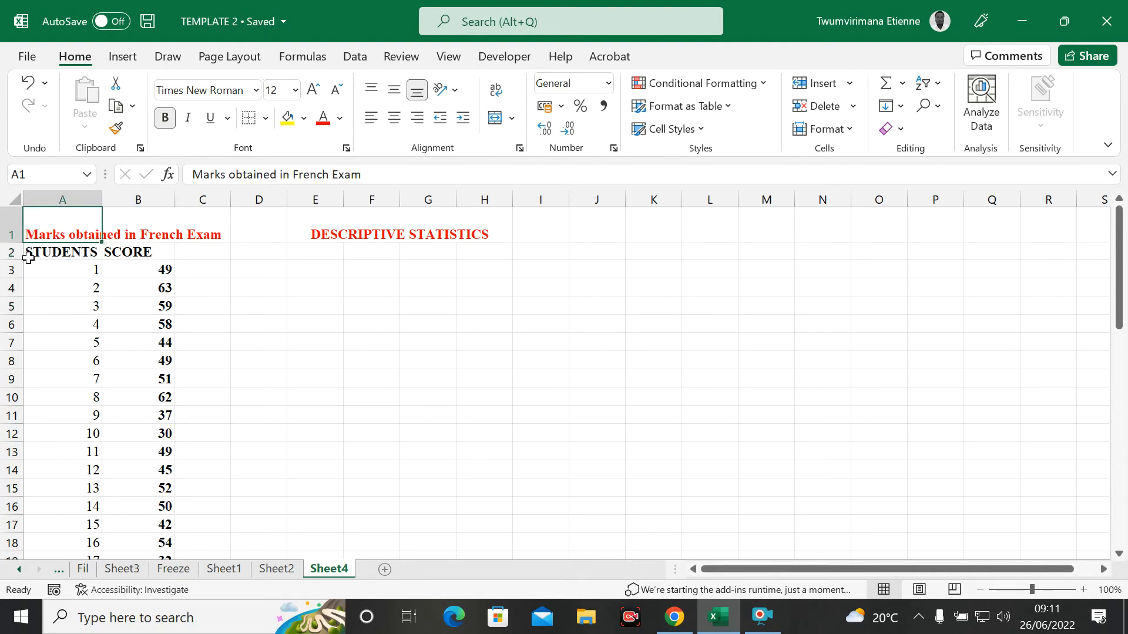
left_click(68, 269)
left_click(77, 299)
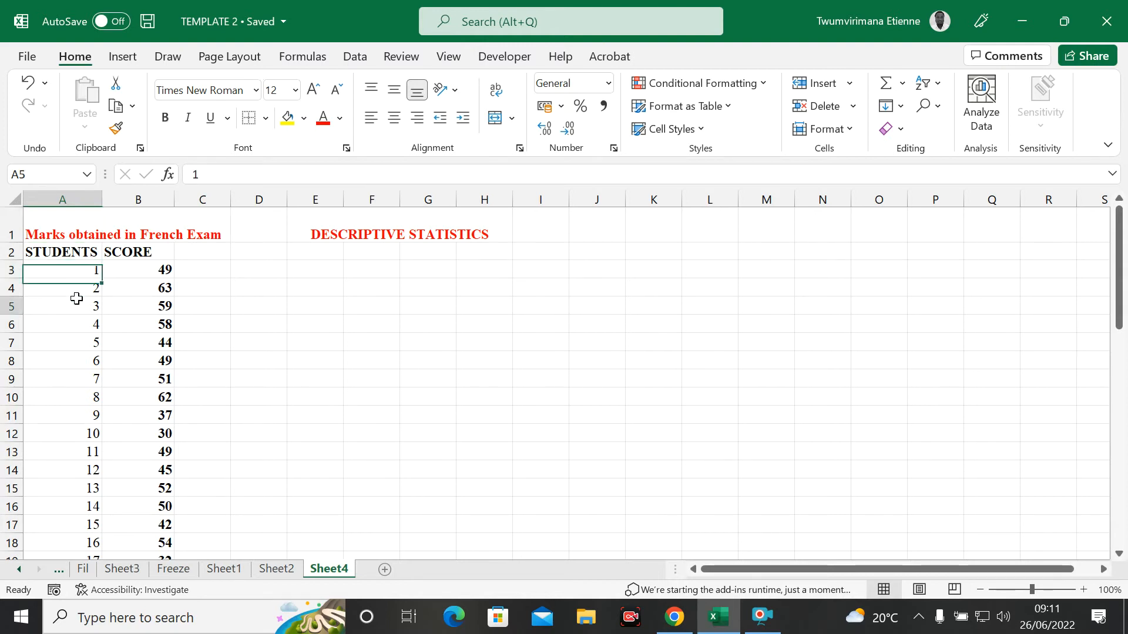
left_click(85, 268)
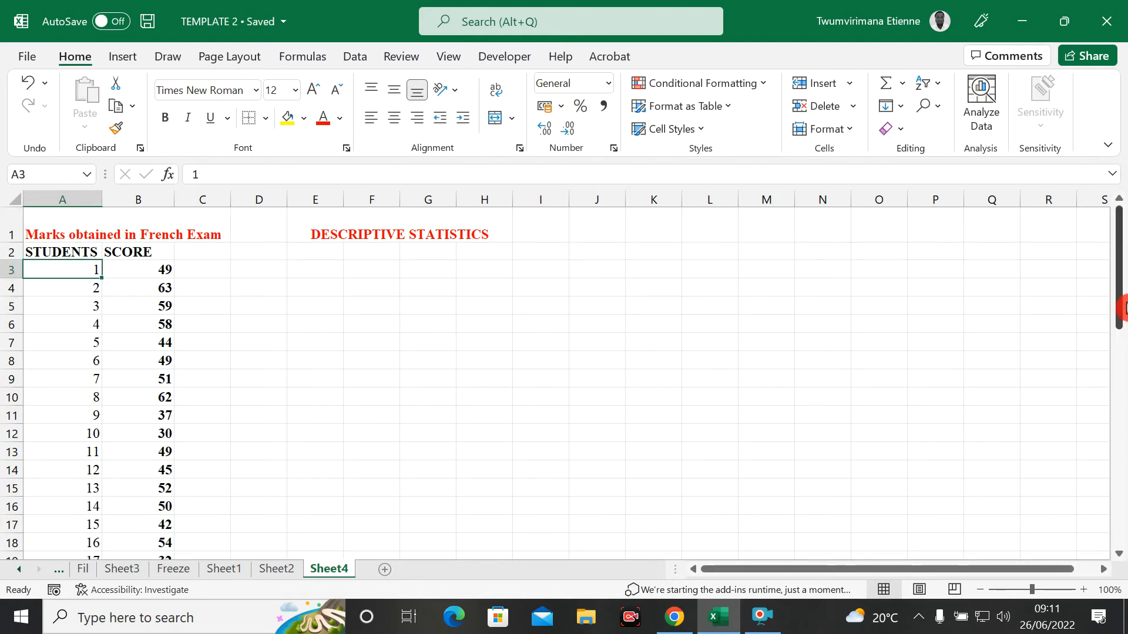
left_click_drag(1119, 305, 1111, 537)
left_click(92, 544)
left_click_drag(1122, 437, 1090, 211)
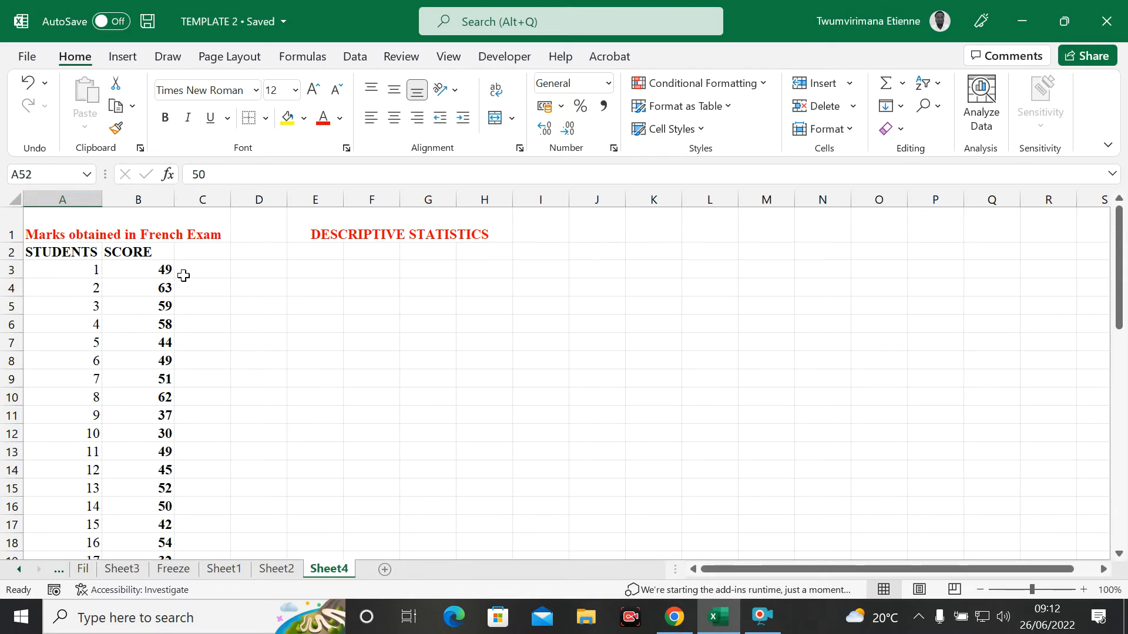
Examine the students' exam scores in the SCORE column, leaving the existing data as it is
left_click(139, 286)
left_click(126, 270)
left_click(129, 288)
left_click(146, 319)
left_click(157, 272)
left_click(156, 323)
left_click(153, 383)
left_click_drag(153, 388, 151, 403)
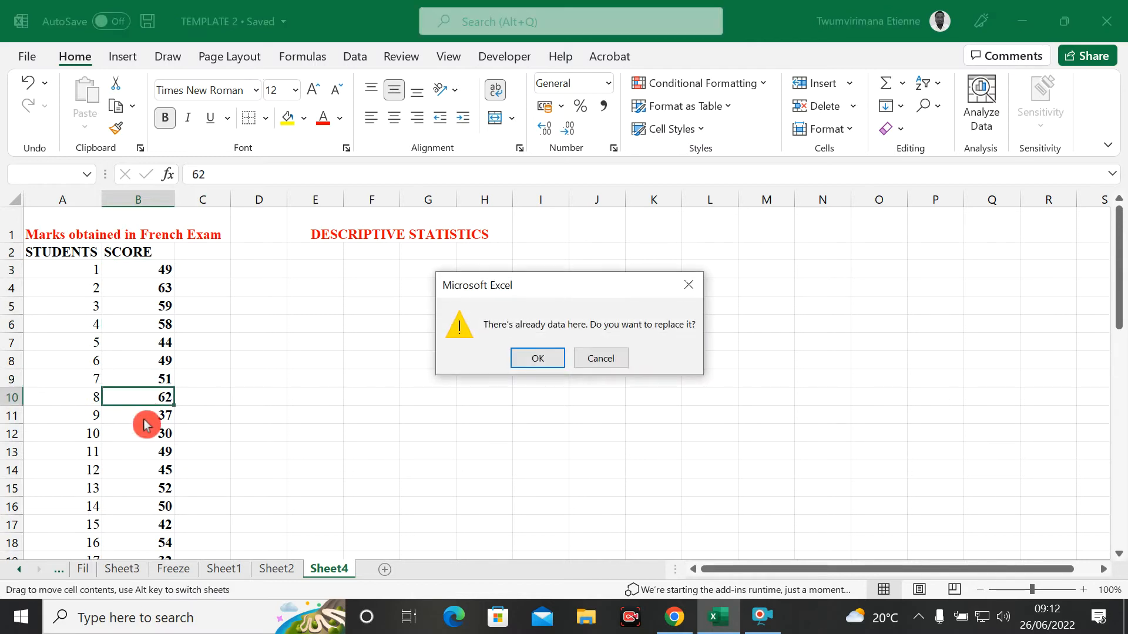
left_click(608, 363)
left_click(150, 346)
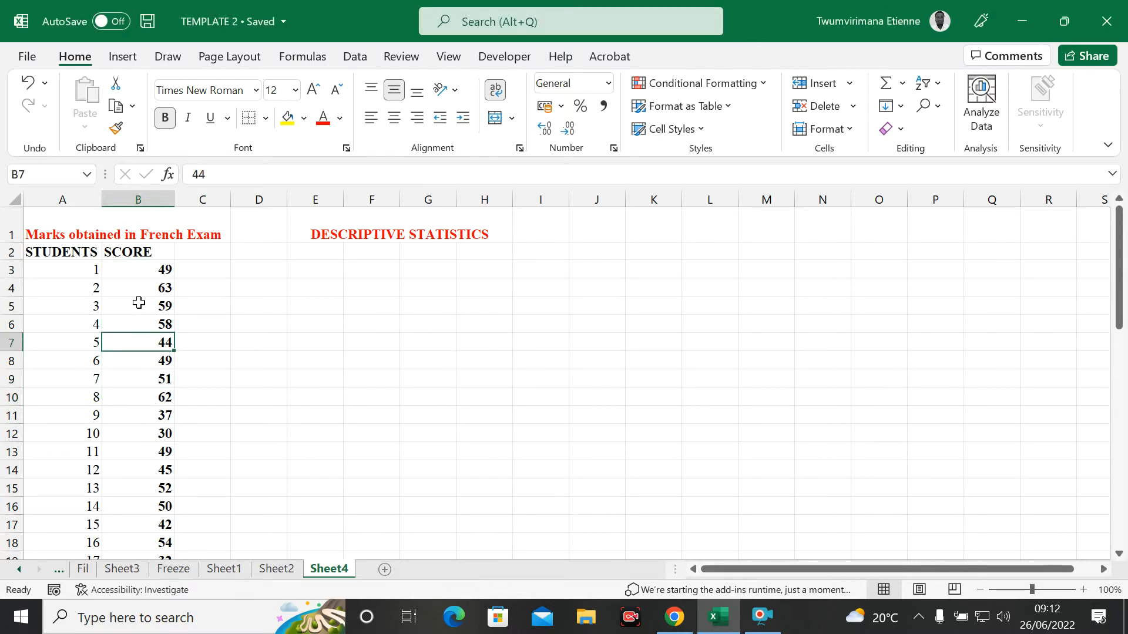
mouse_move(1122, 271)
left_mouse_down()
mouse_move(1122, 427)
mouse_move(1122, 257)
left_mouse_up()
left_click(318, 361)
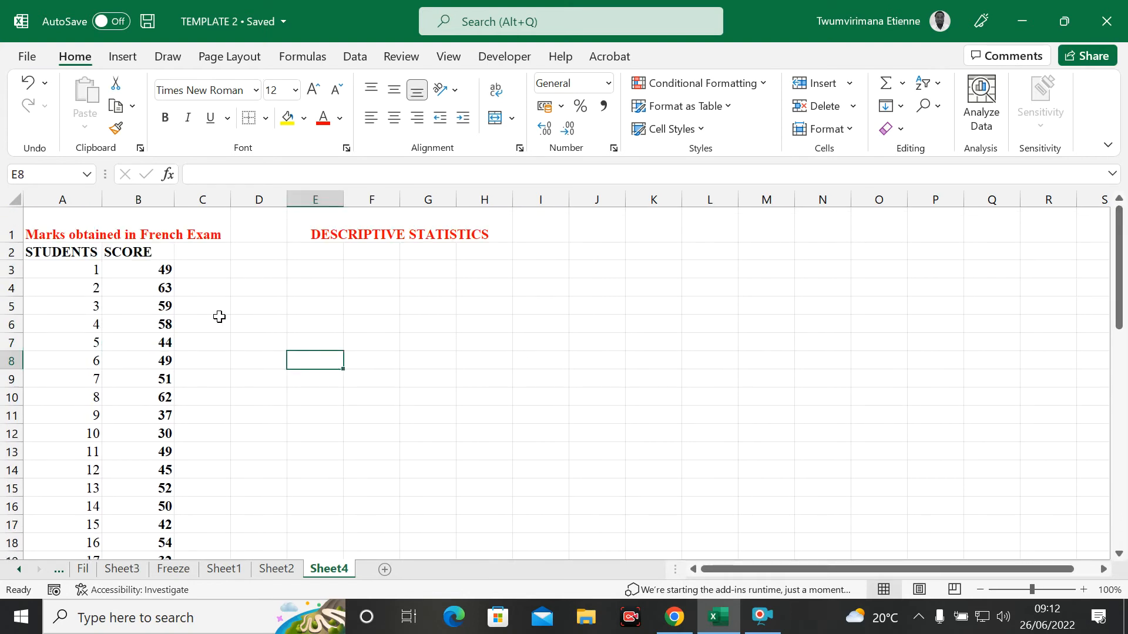
left_click(417, 379)
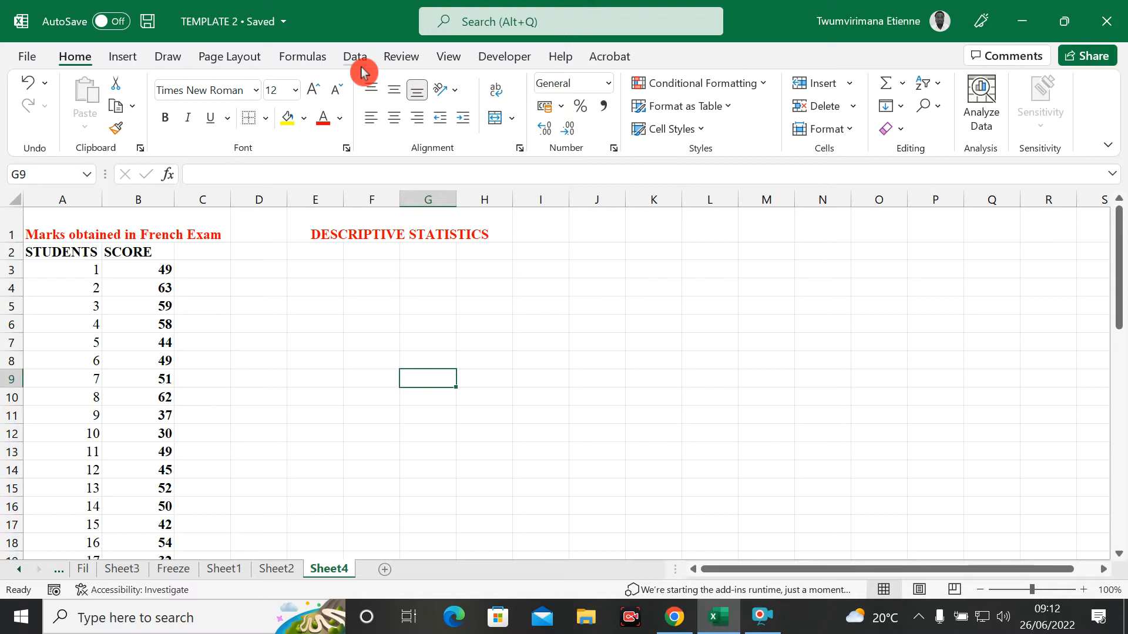
left_click(1060, 590)
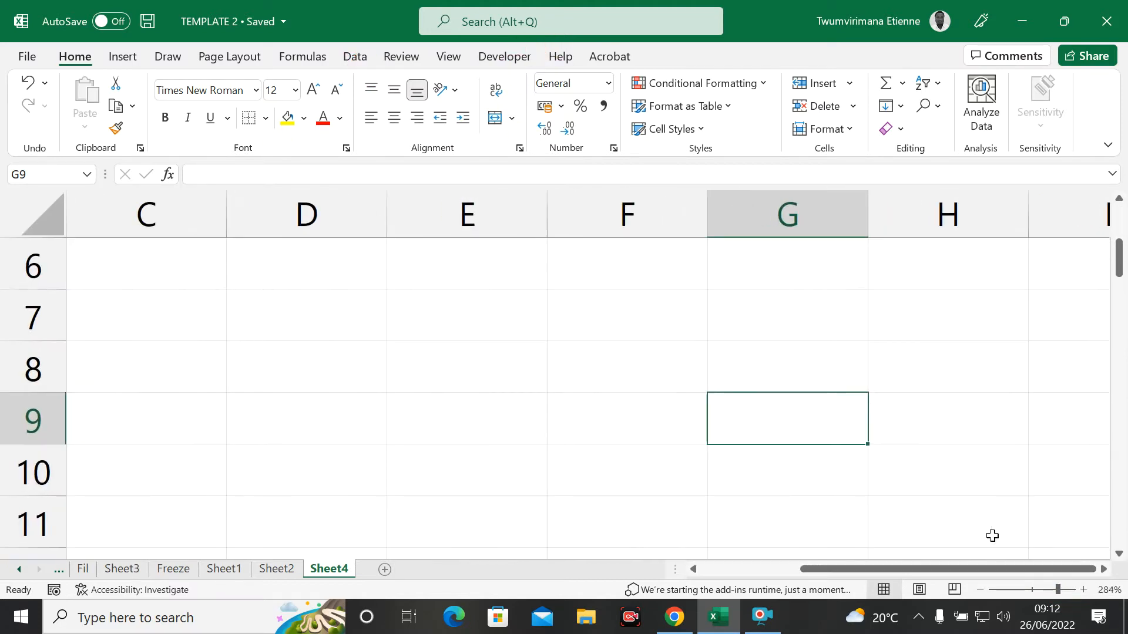
left_click(1036, 590)
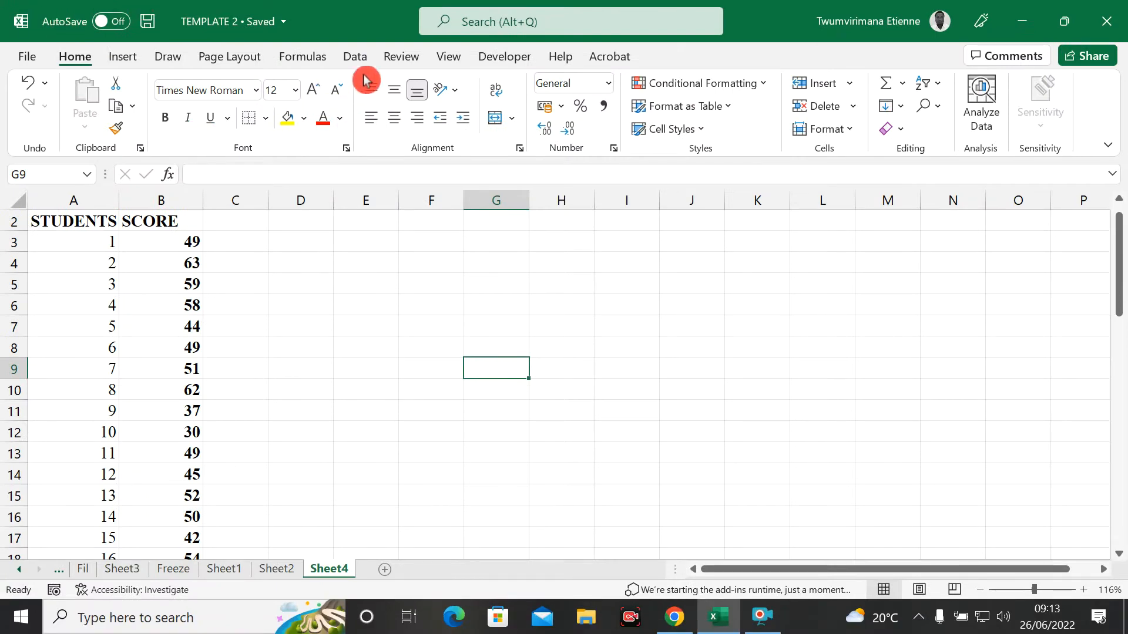
Open the Data Analysis tools and choose Descriptive Statistics
left_click(359, 60)
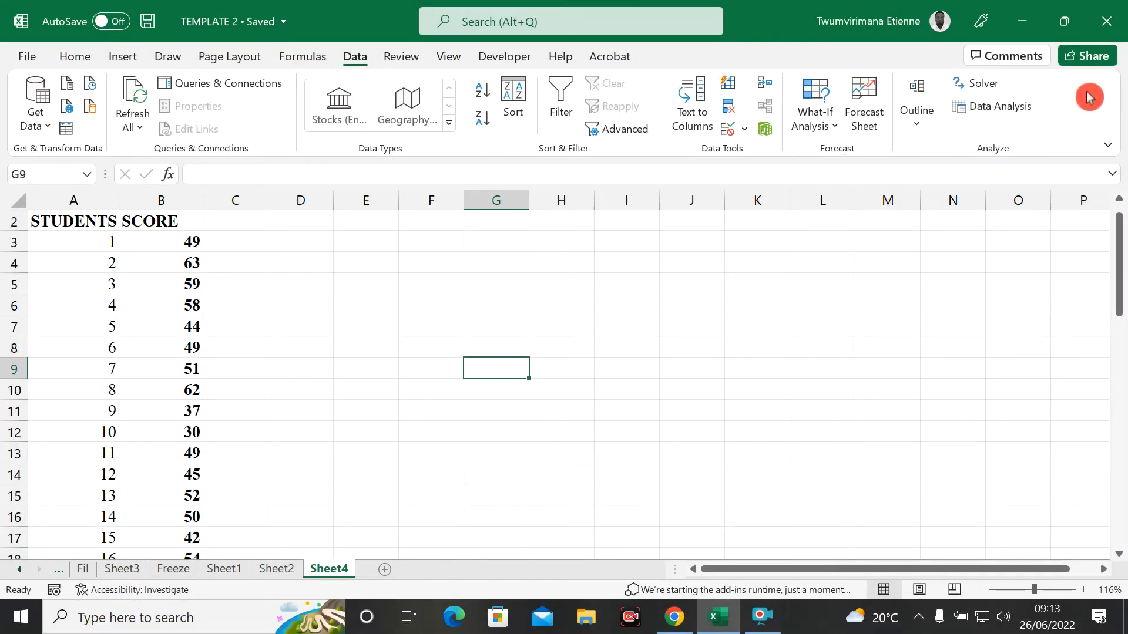
left_click(708, 302)
left_click(645, 347)
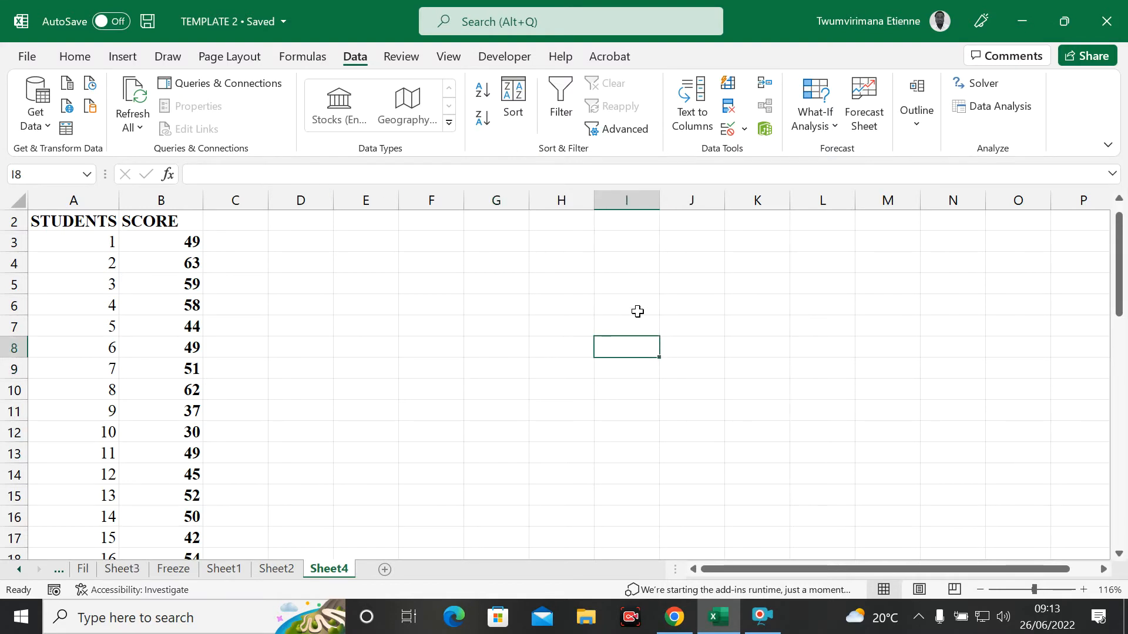
scroll(505, 319, "up", 1)
left_click(957, 108)
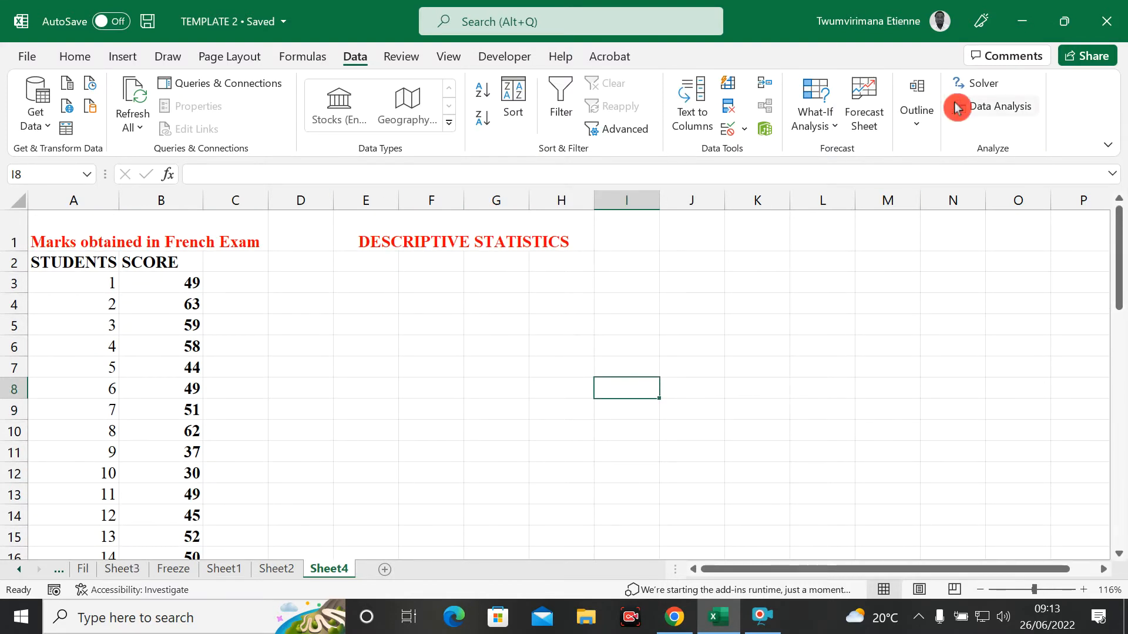
left_click(999, 117)
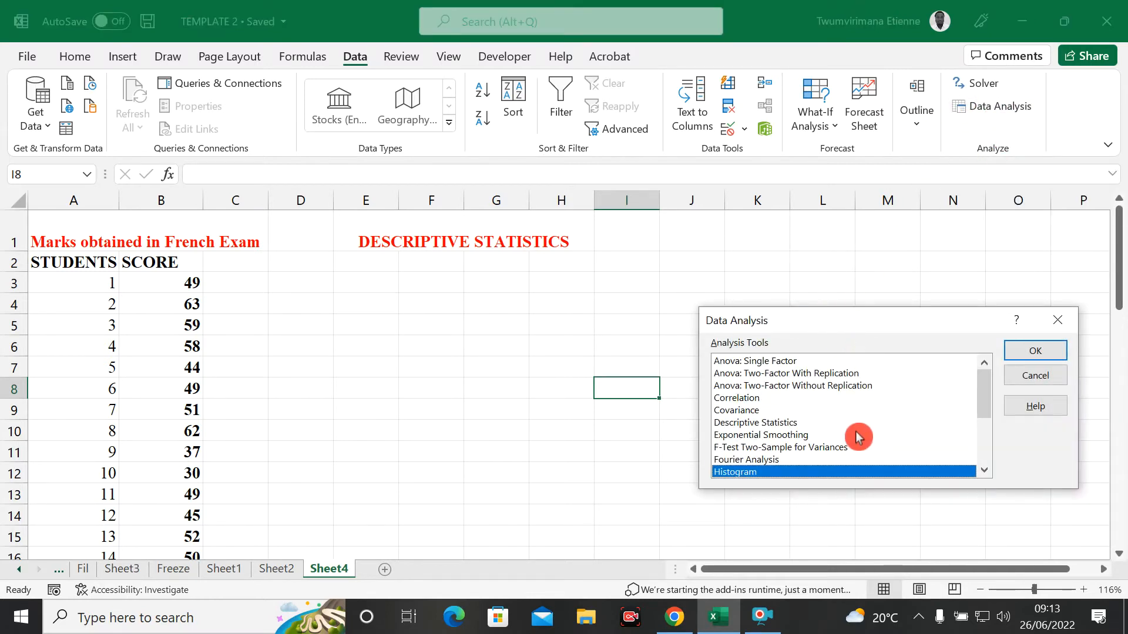
left_click(759, 423)
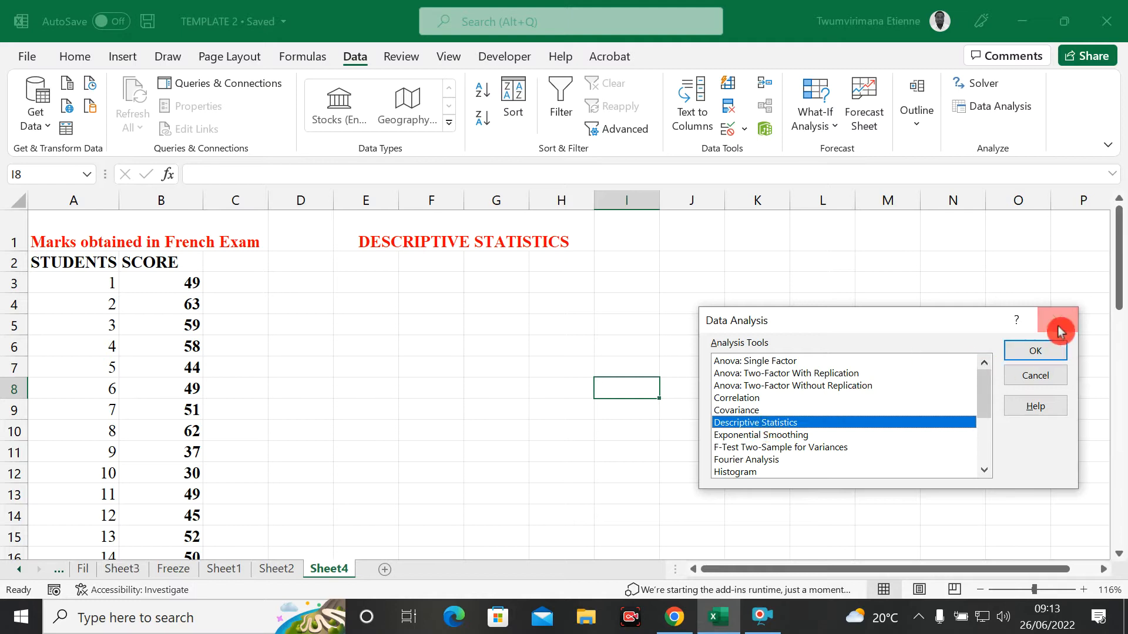
left_click(1051, 348)
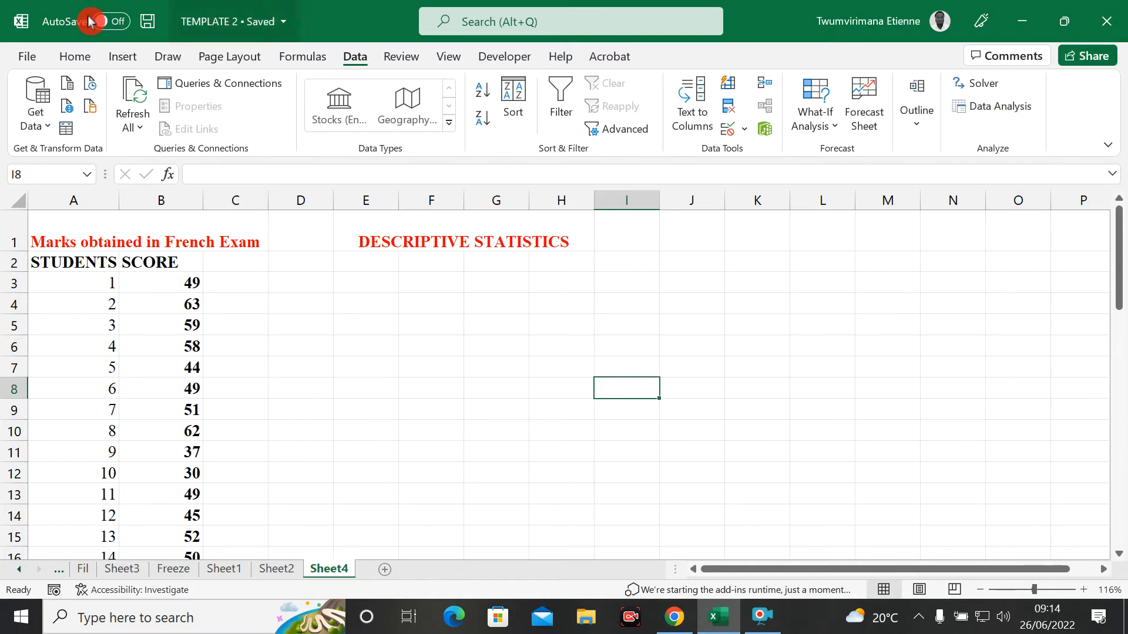
Open the list of available Excel add-ins from the program's options
left_click(29, 56)
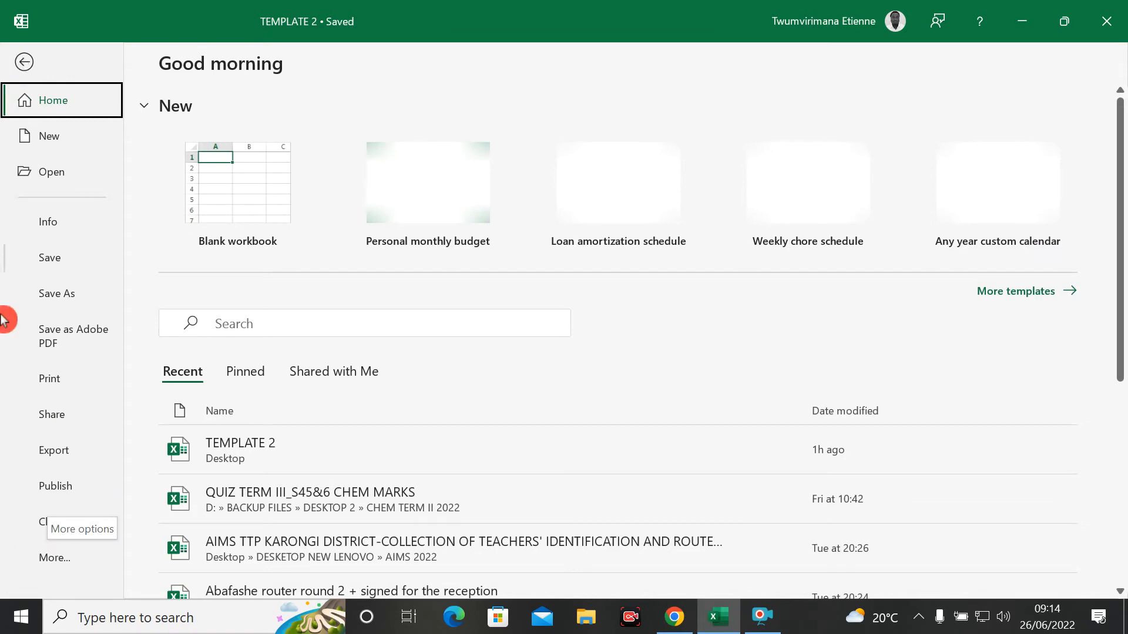
left_click(59, 557)
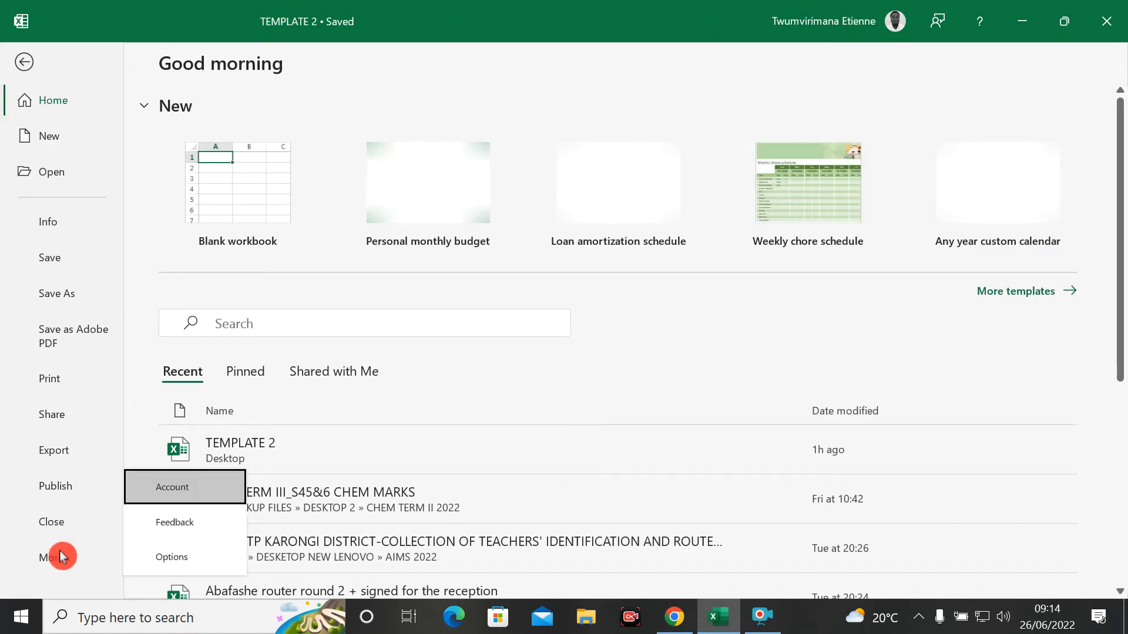
left_click(170, 556)
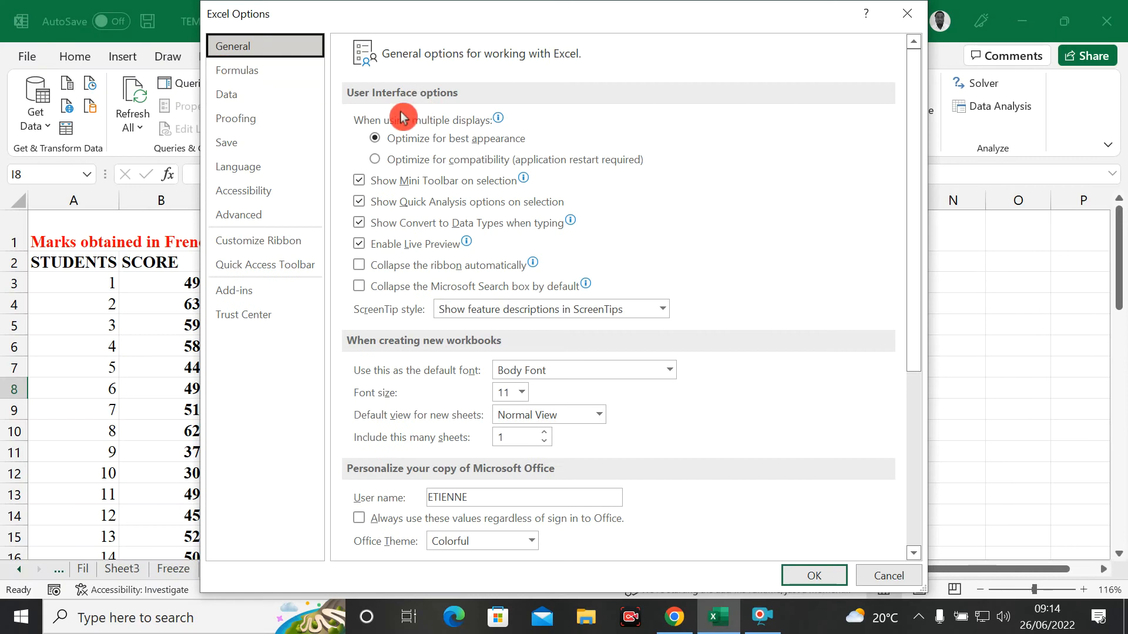
left_click(241, 295)
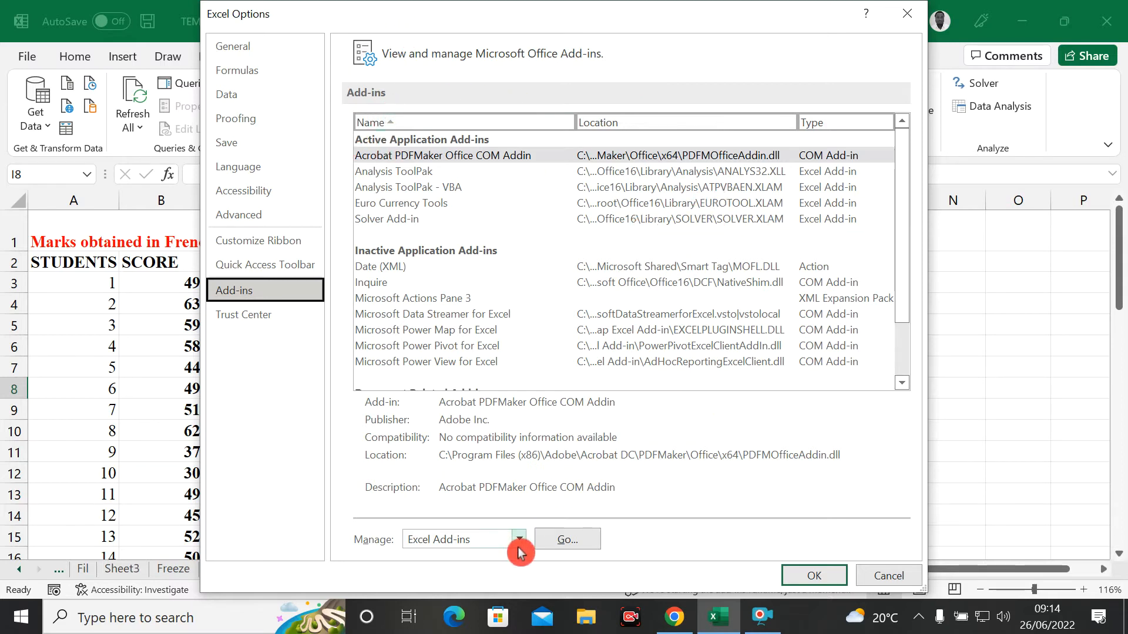
left_click(567, 539)
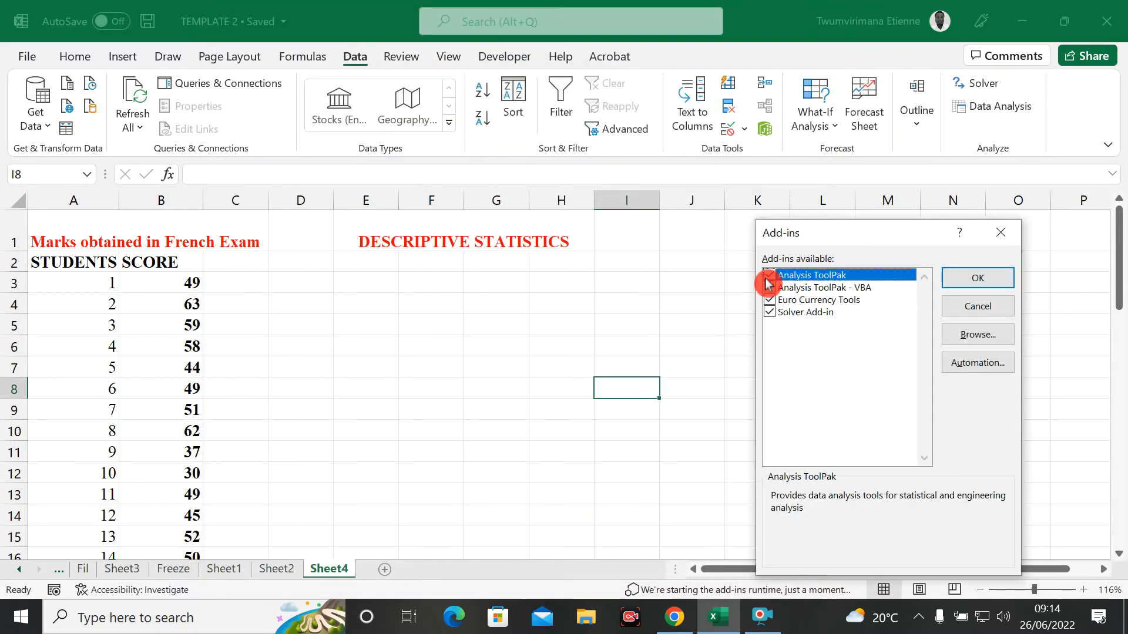
Make sure the Analysis ToolPak add-in is enabled and confirm the add-in selection
left_click(767, 278)
left_click(771, 278)
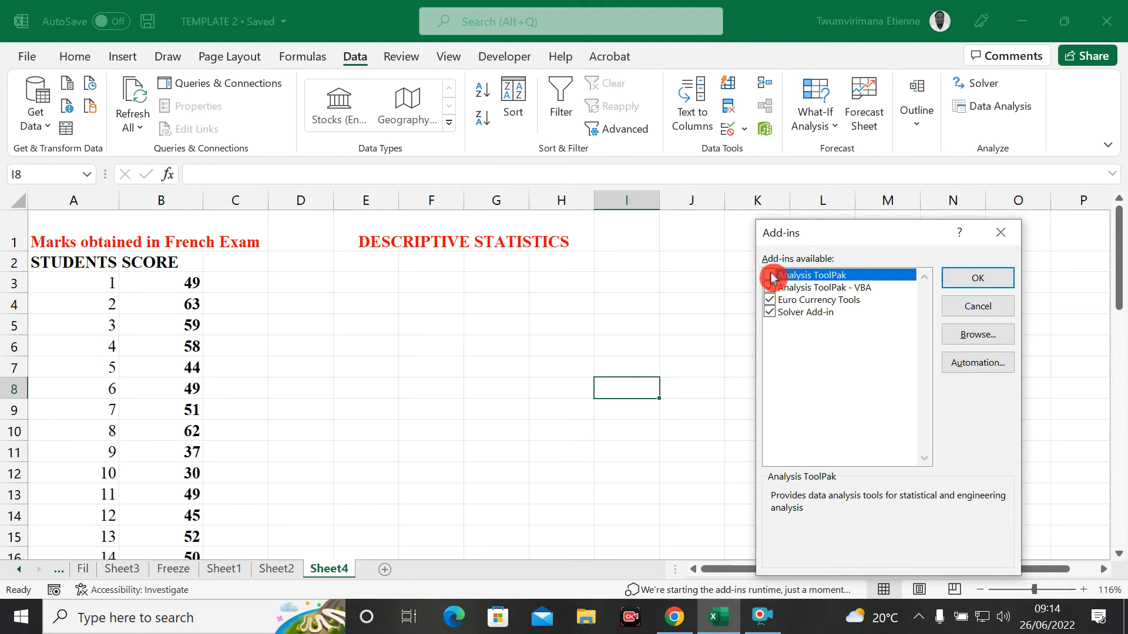
left_click(770, 276)
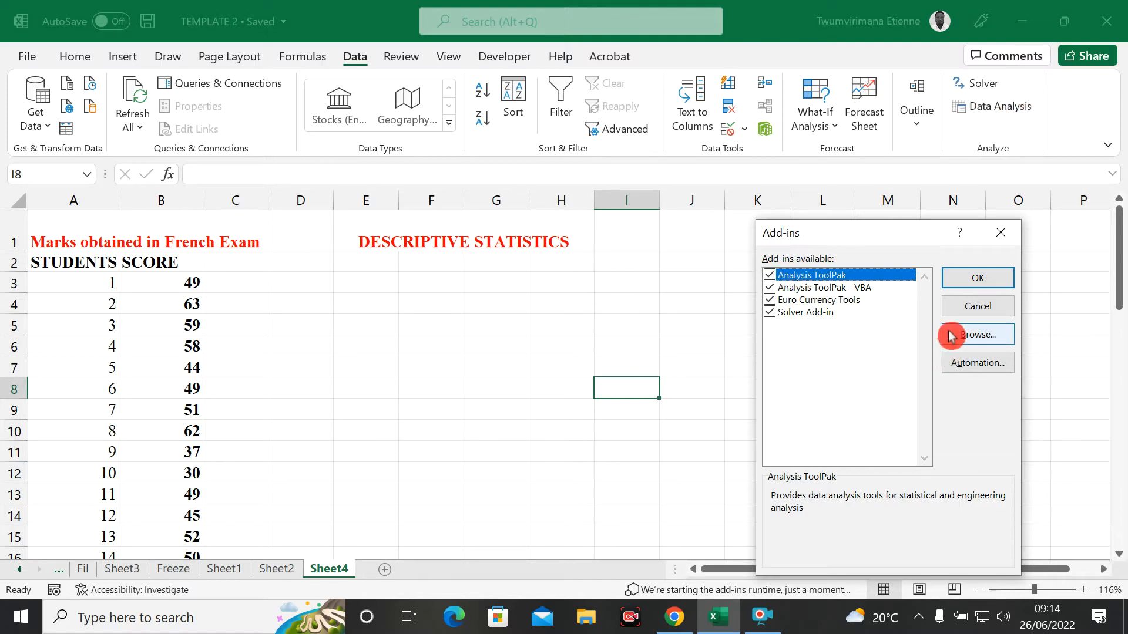
left_click(966, 285)
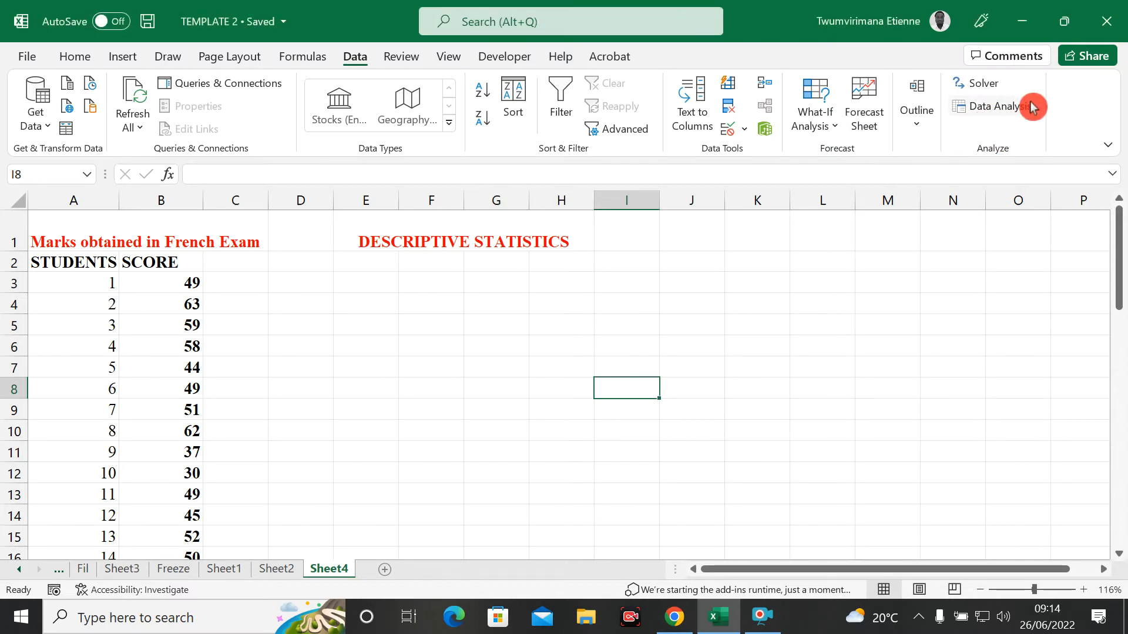
left_click(508, 305)
left_click(301, 303)
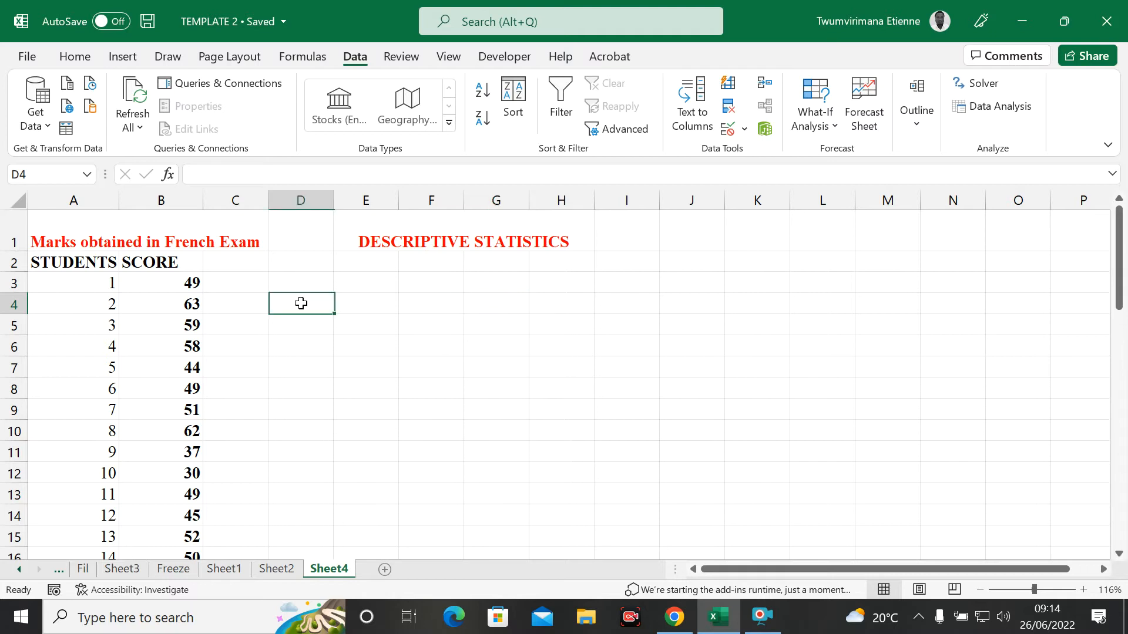
left_click(382, 324)
left_click(318, 288)
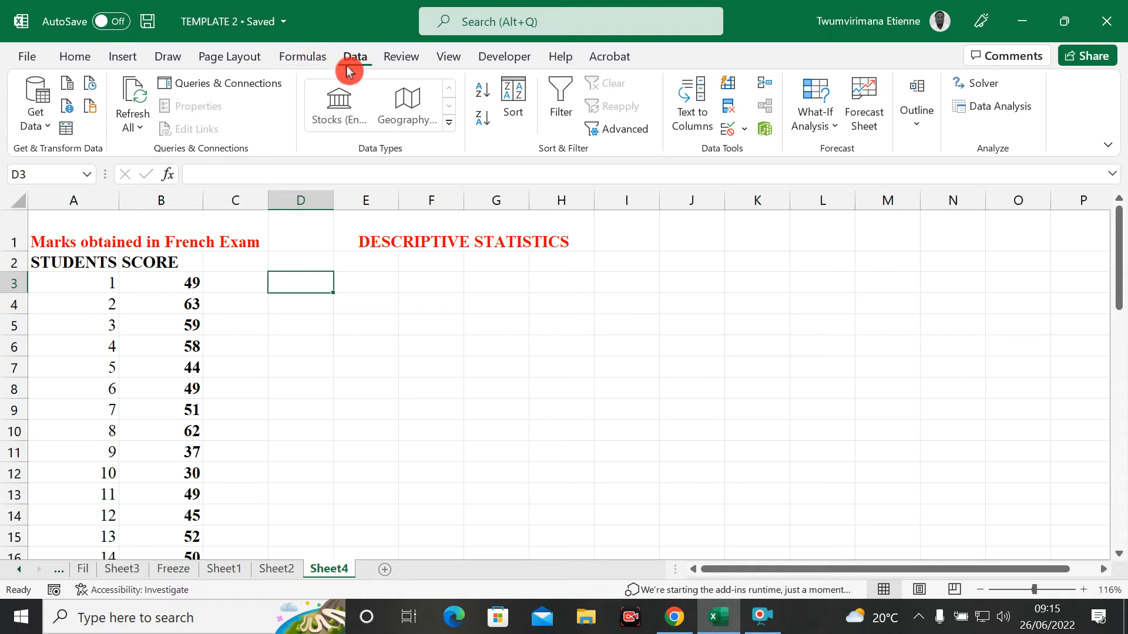
Start a Descriptive Statistics analysis from the Data Analysis tools
left_click(982, 112)
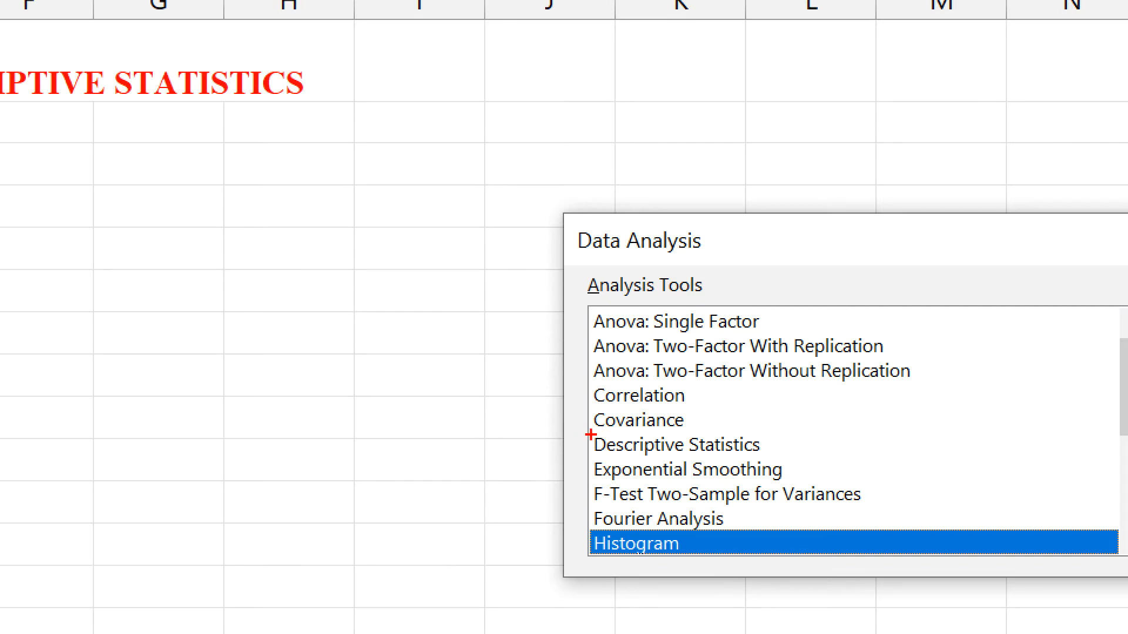
mouse_move(587, 435)
left_mouse_down()
mouse_move(640, 474)
mouse_move(786, 455)
left_mouse_up()
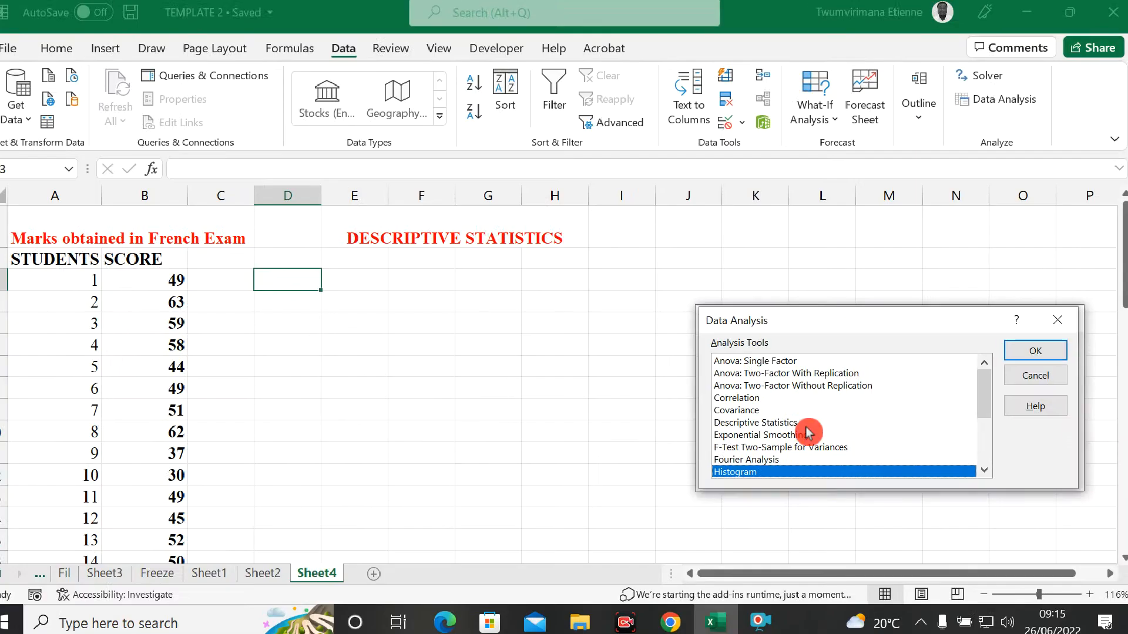
left_click(769, 424)
left_click(1034, 351)
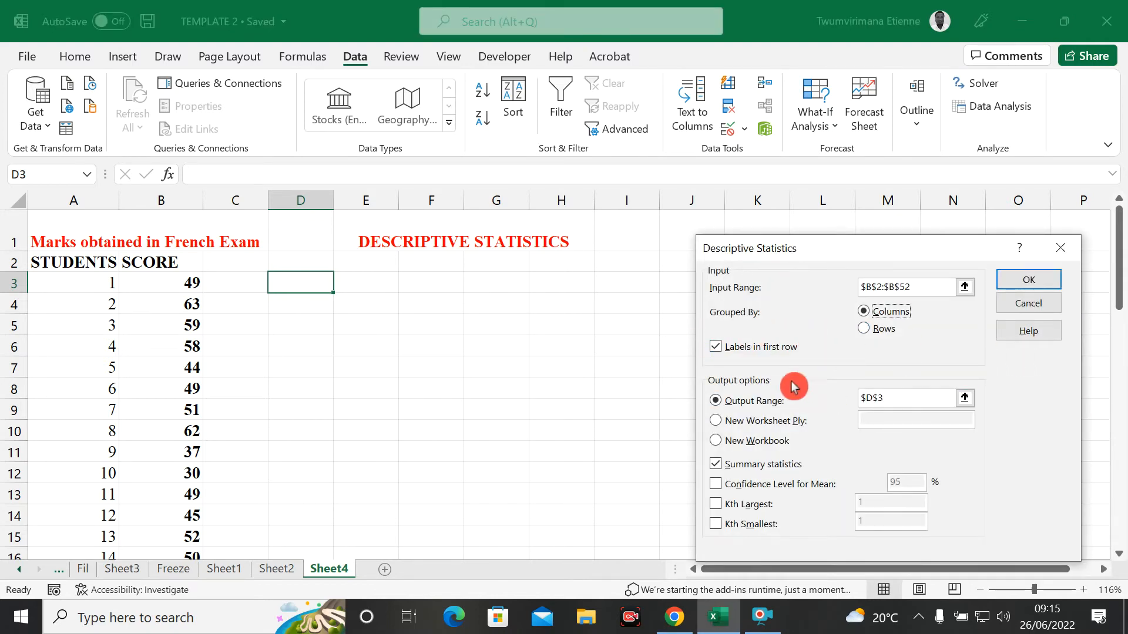
Clear the existing input range and output range in the Descriptive Statistics settings
left_click(931, 286)
key("BackSpace")
key("BackSpace")
key("BackSpace")
key("BackSpace")
key("BackSpace")
key("BackSpace")
key("BackSpace")
key("BackSpace")
key("BackSpace")
key("BackSpace")
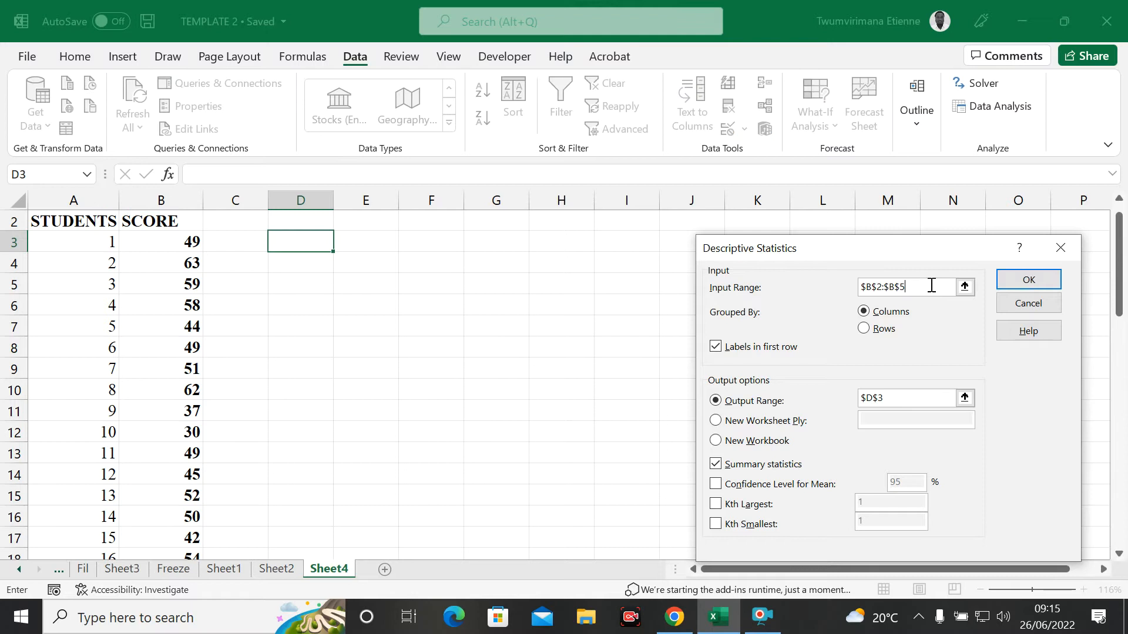
left_click(913, 394)
key("BackSpace")
key("BackSpace")
key("BackSpace")
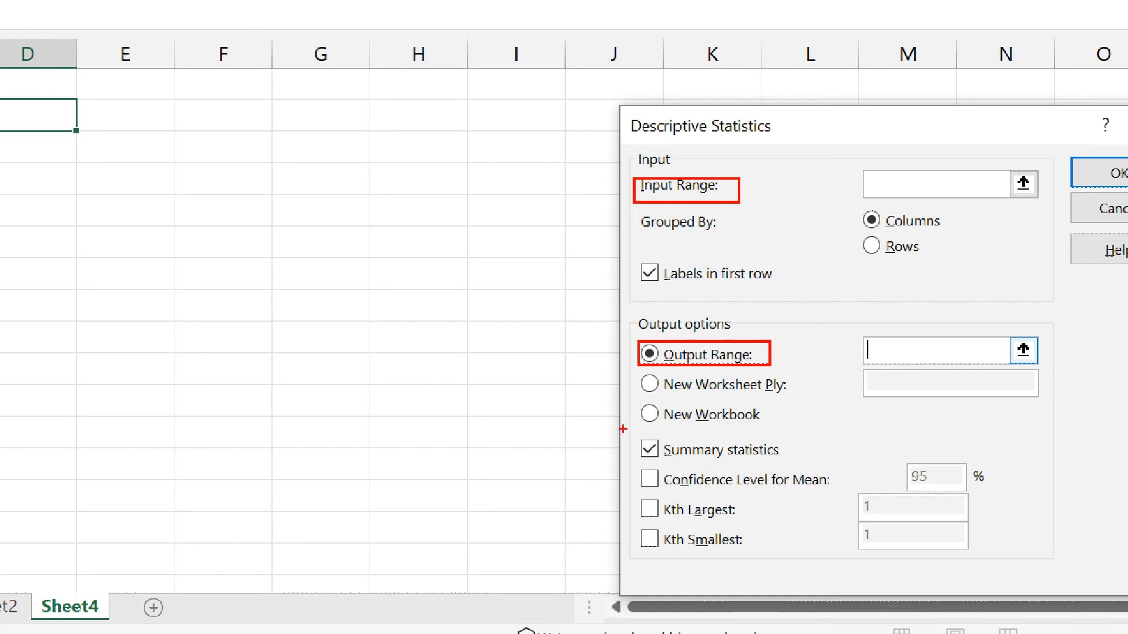
mouse_move(627, 429)
left_mouse_down()
mouse_move(701, 469)
mouse_move(790, 471)
left_mouse_up()
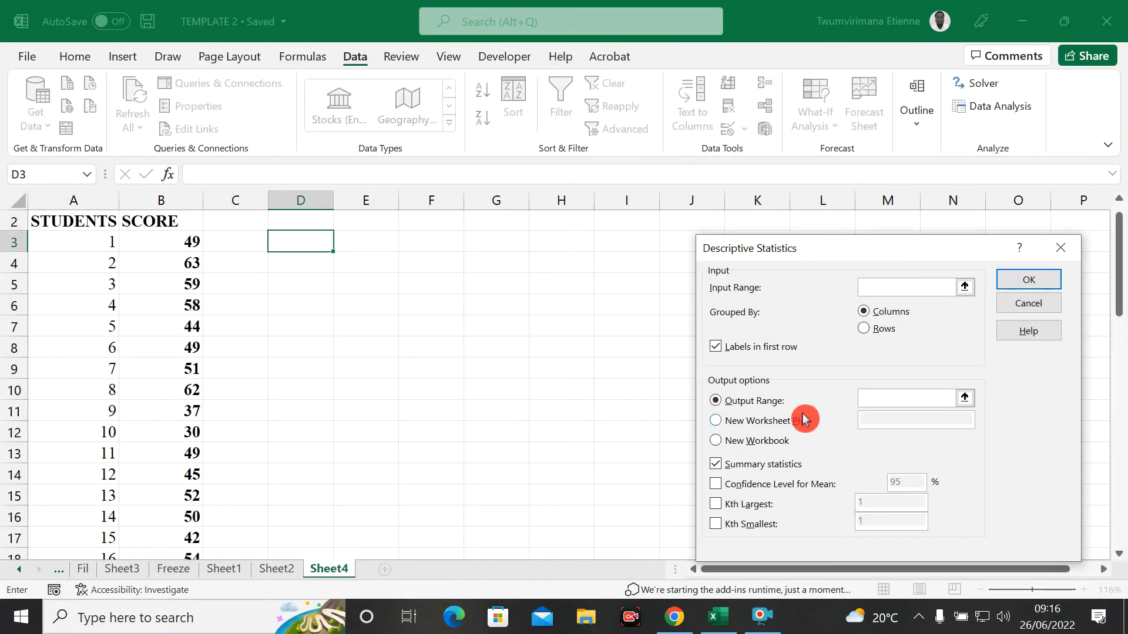
Set the input range to $B$2:$B$52, including the SCORE header, and the output range to $E$3
left_click(881, 287)
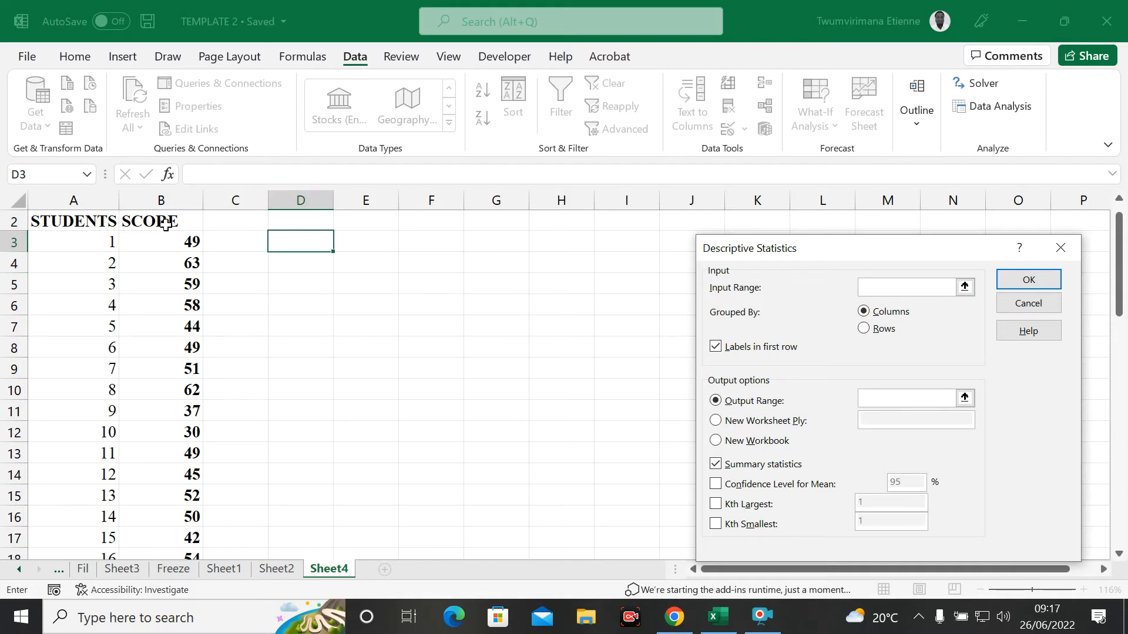
left_click_drag(165, 222, 177, 501)
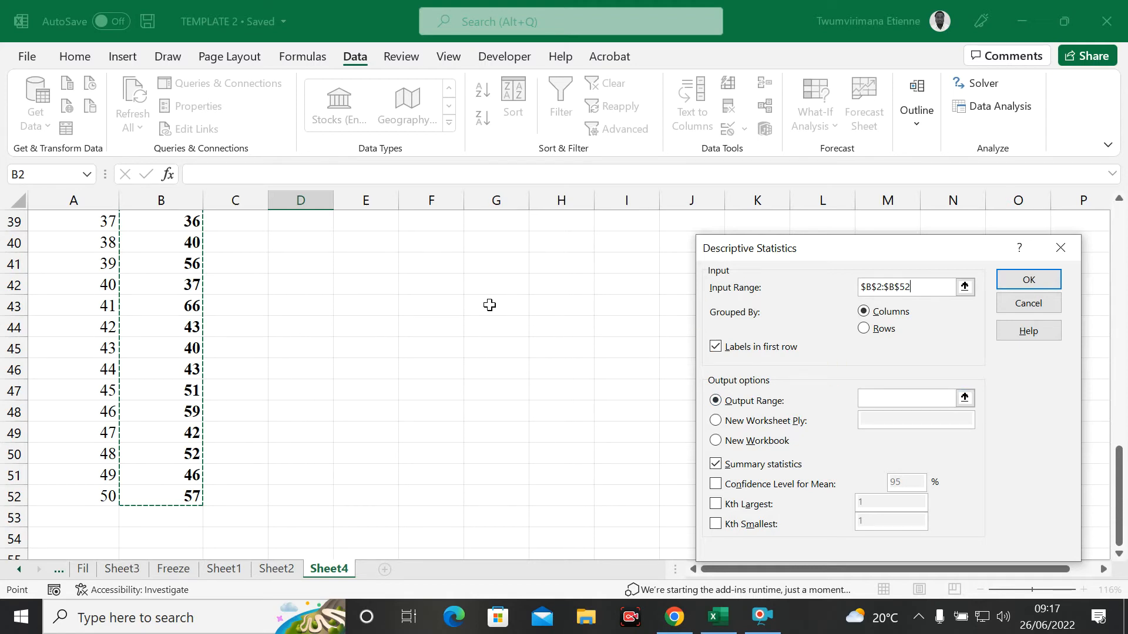
scroll(368, 380, "up", 13)
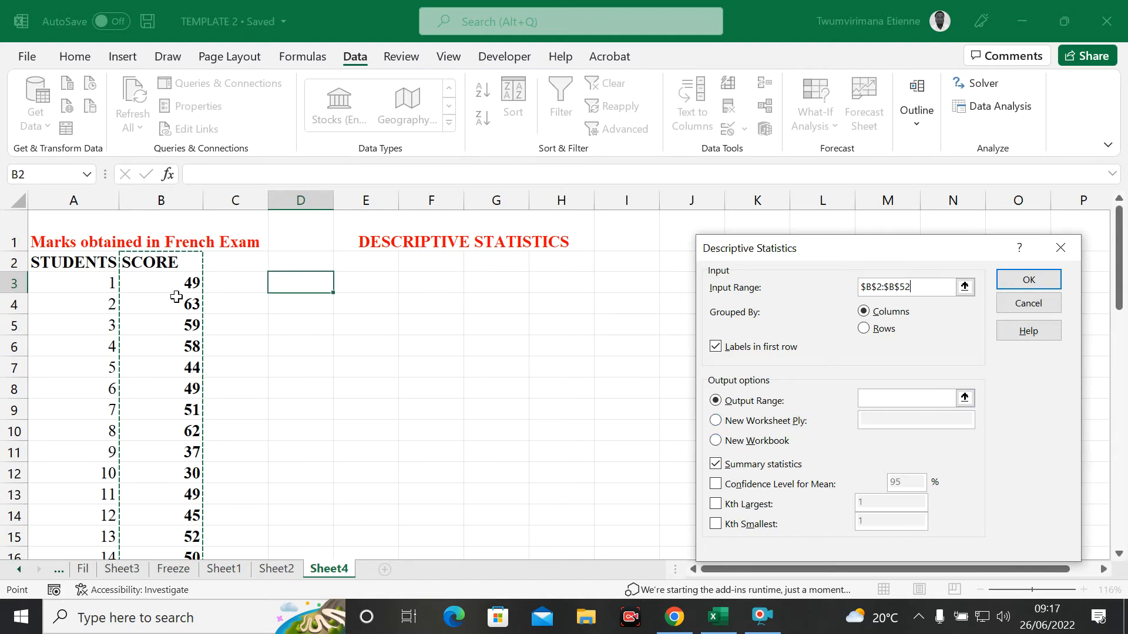
left_click(887, 397)
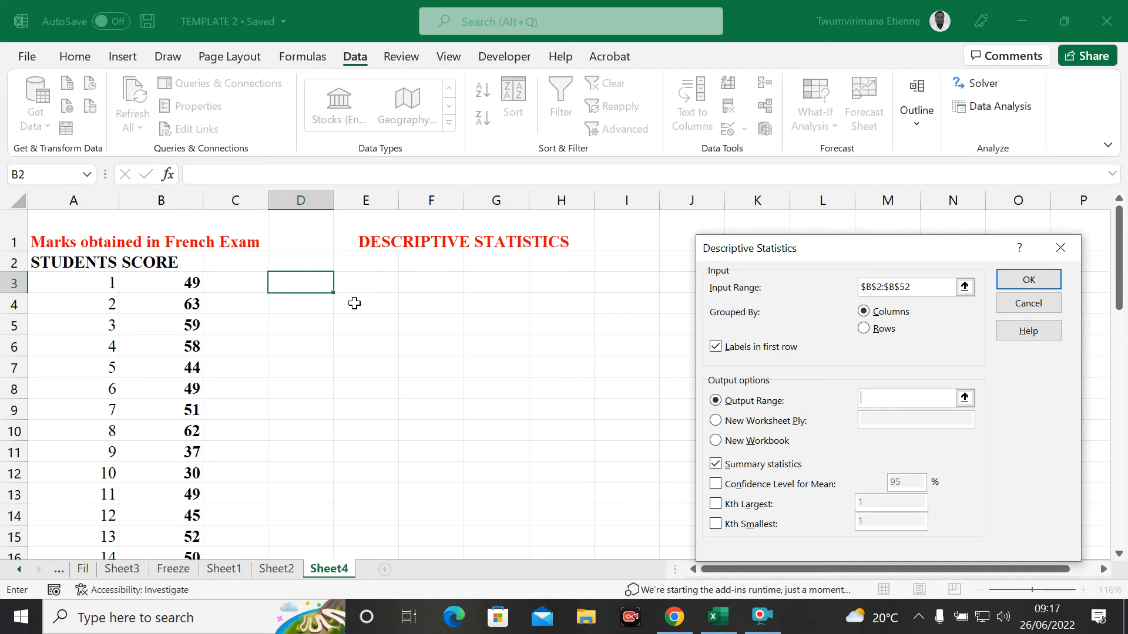
left_click(360, 285)
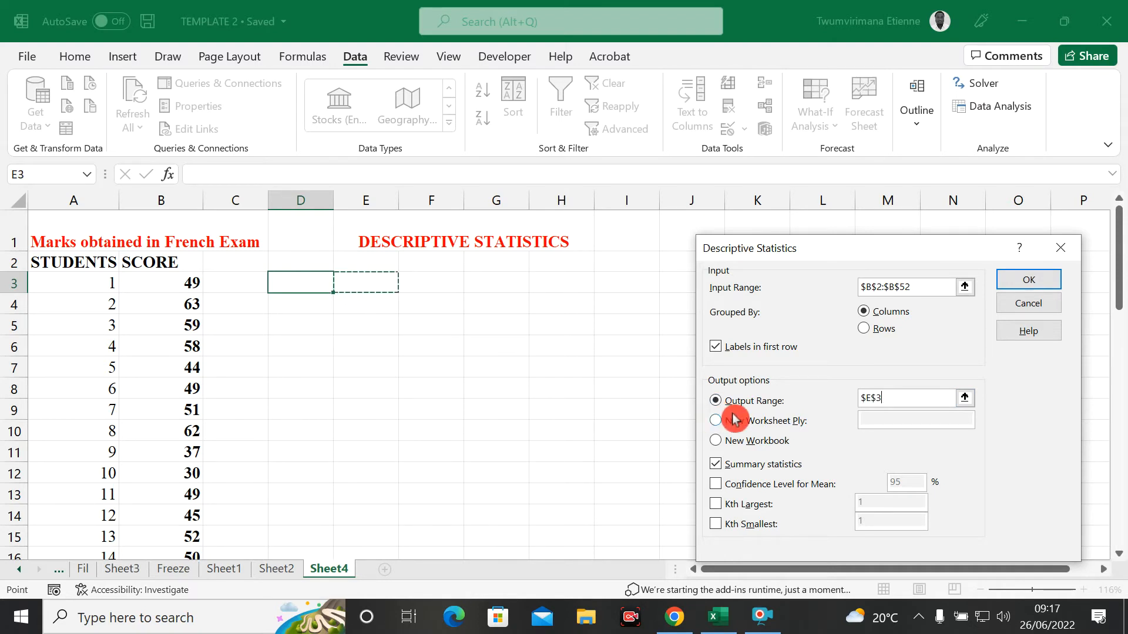
Make sure Summary statistics is enabled and run the Descriptive Statistics analysis
left_click(716, 464)
left_click(718, 467)
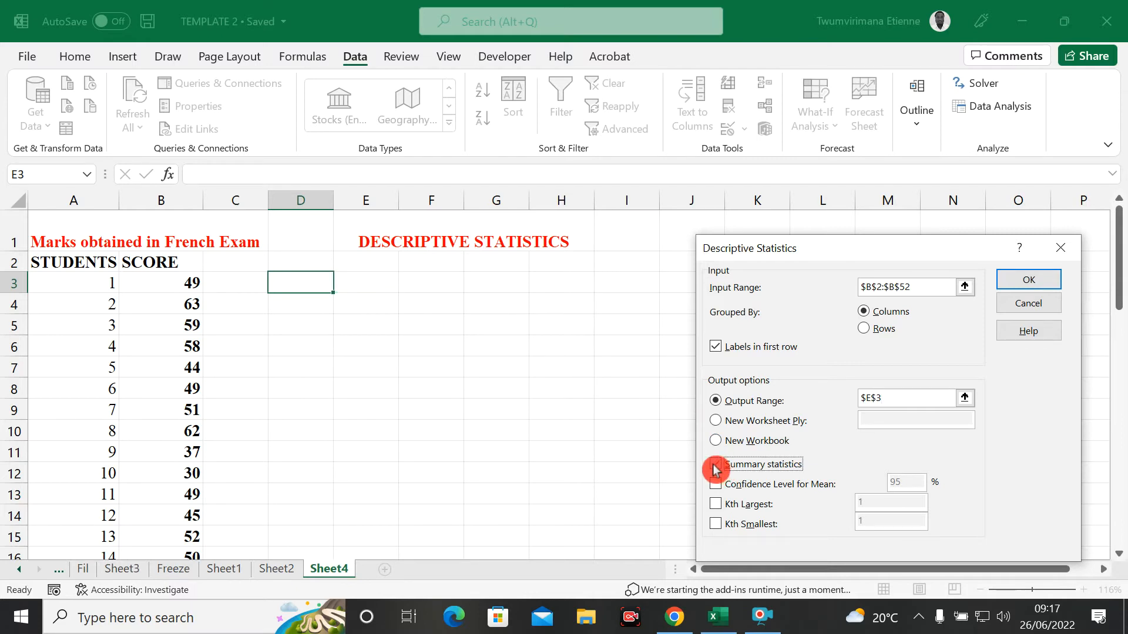
left_click(715, 467)
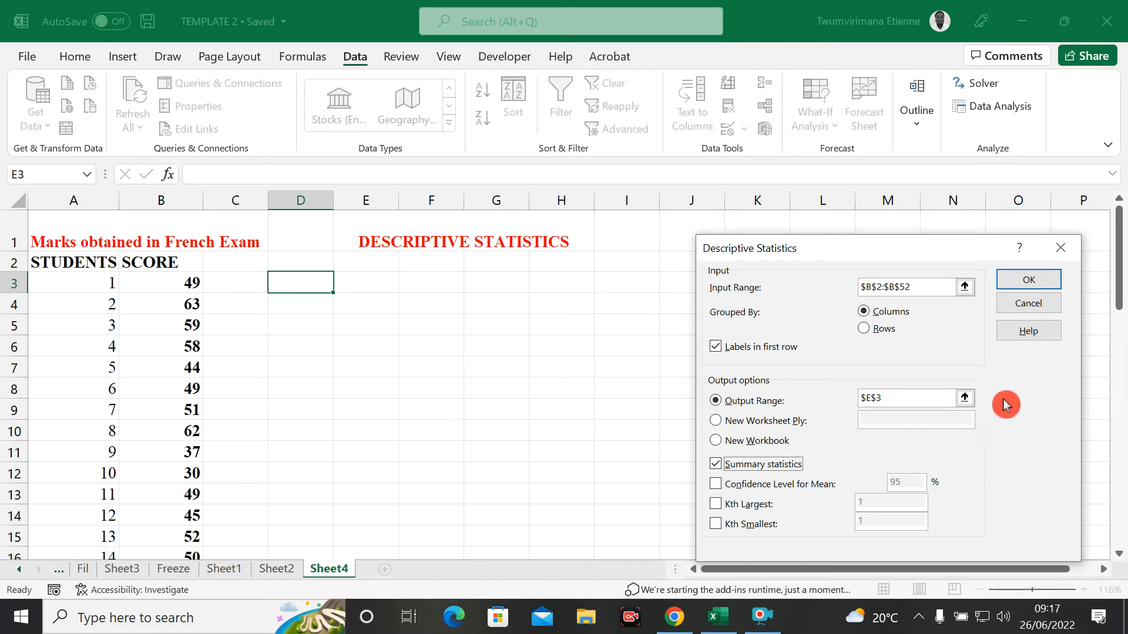
left_click(1014, 282)
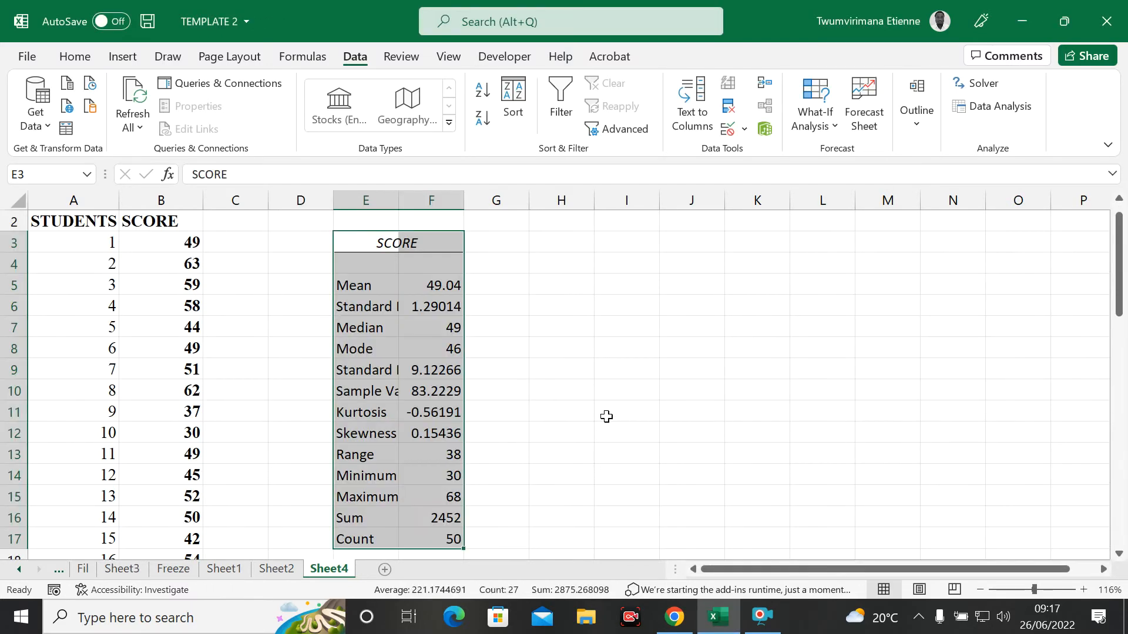
Deselect the statistics output and widen column F to give its values more room
left_click(576, 369)
scroll(519, 299, "up", 1)
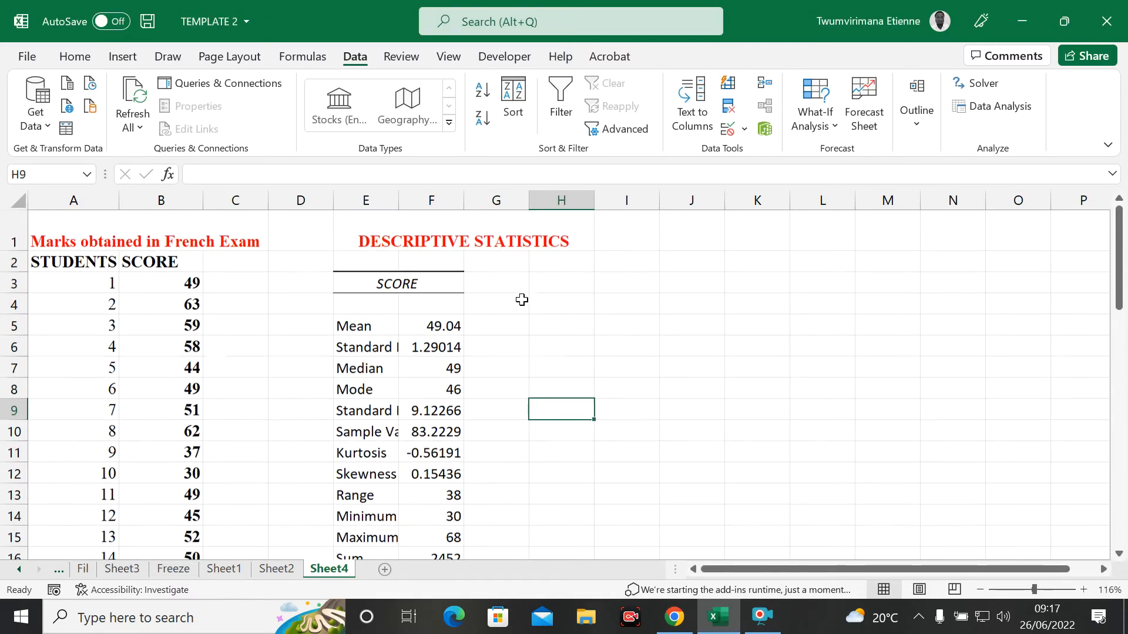
left_click_drag(464, 194, 541, 202)
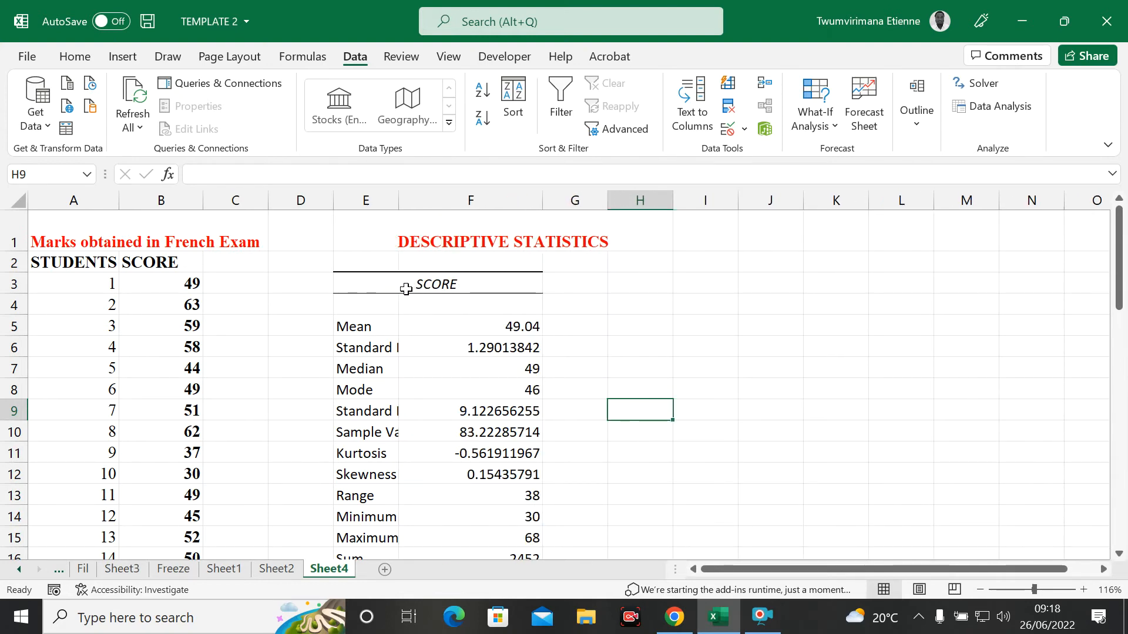
Enter the heading SUMMARY SCORE in cell F3 above the statistics values
left_click(465, 283)
left_click_drag(448, 292, 361, 290)
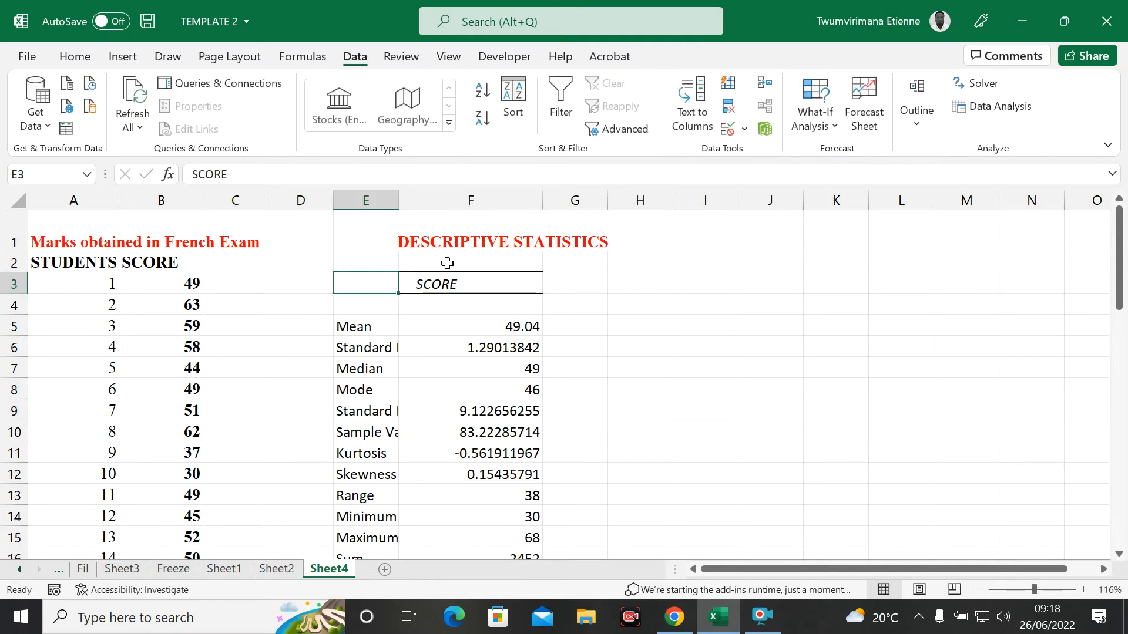
left_click(455, 283)
double_click(456, 283)
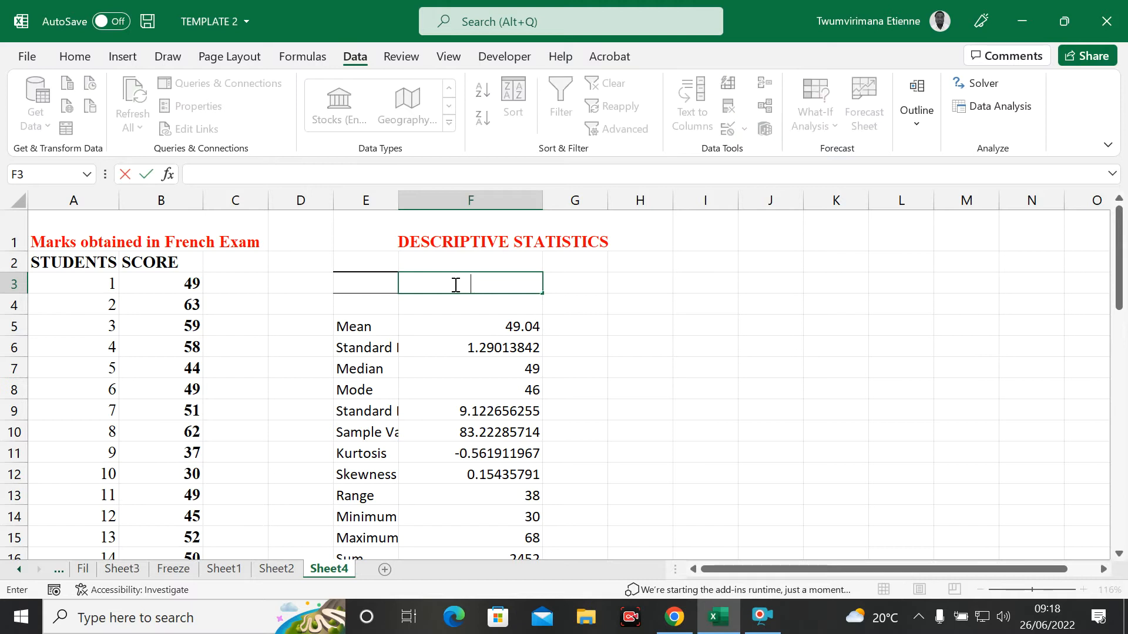
left_click(409, 284)
left_click(384, 284)
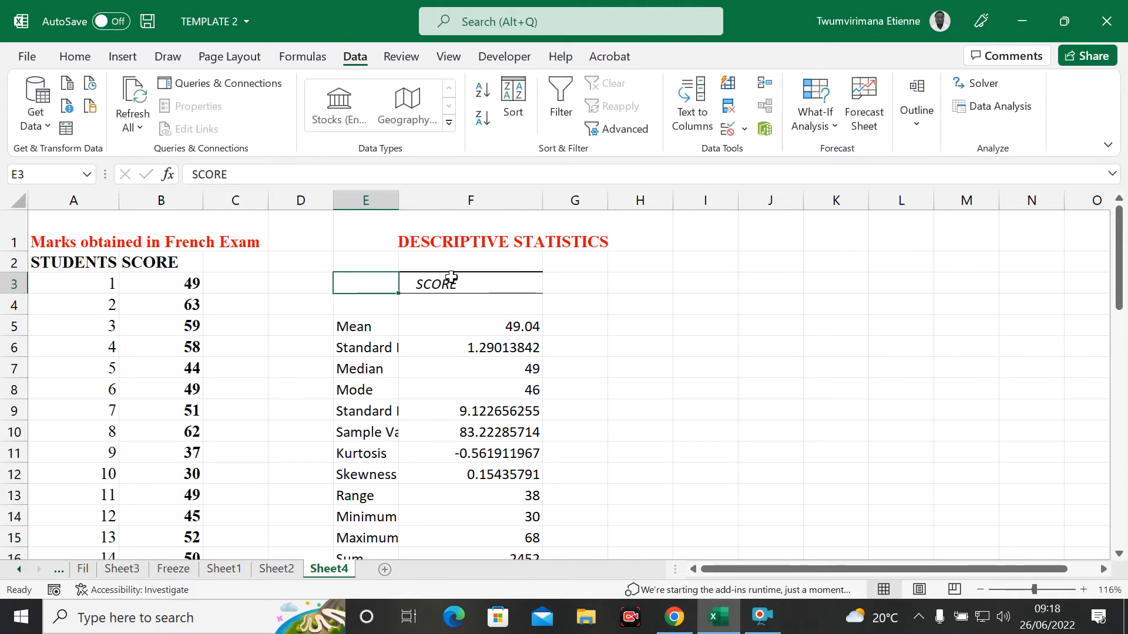
left_click(437, 284)
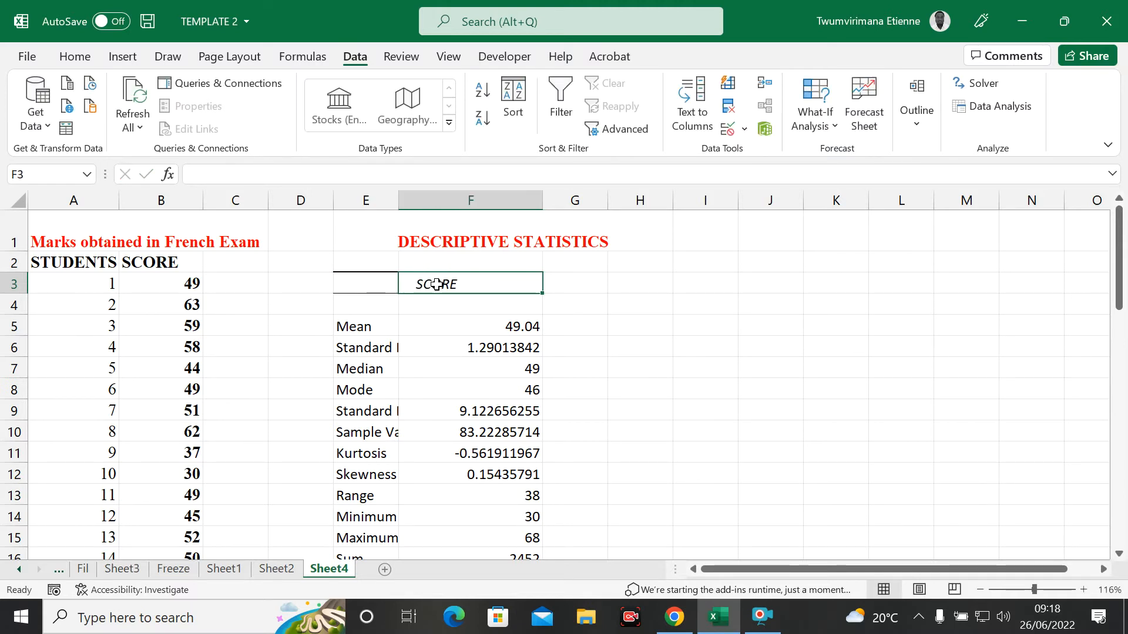
type("SUMMARY")
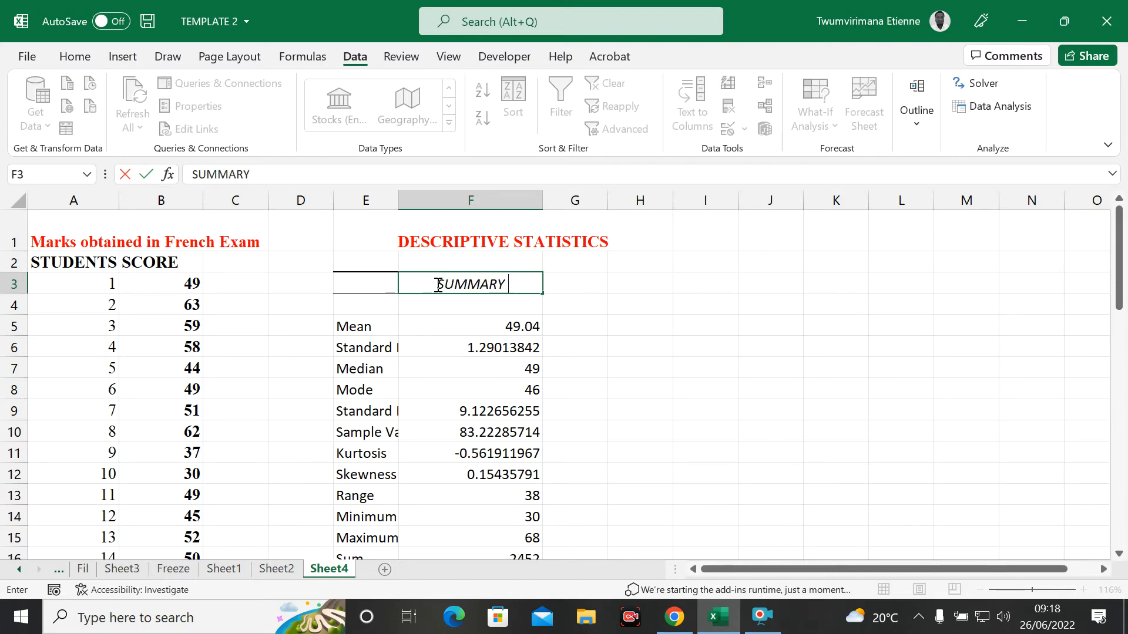
type(" SCORE")
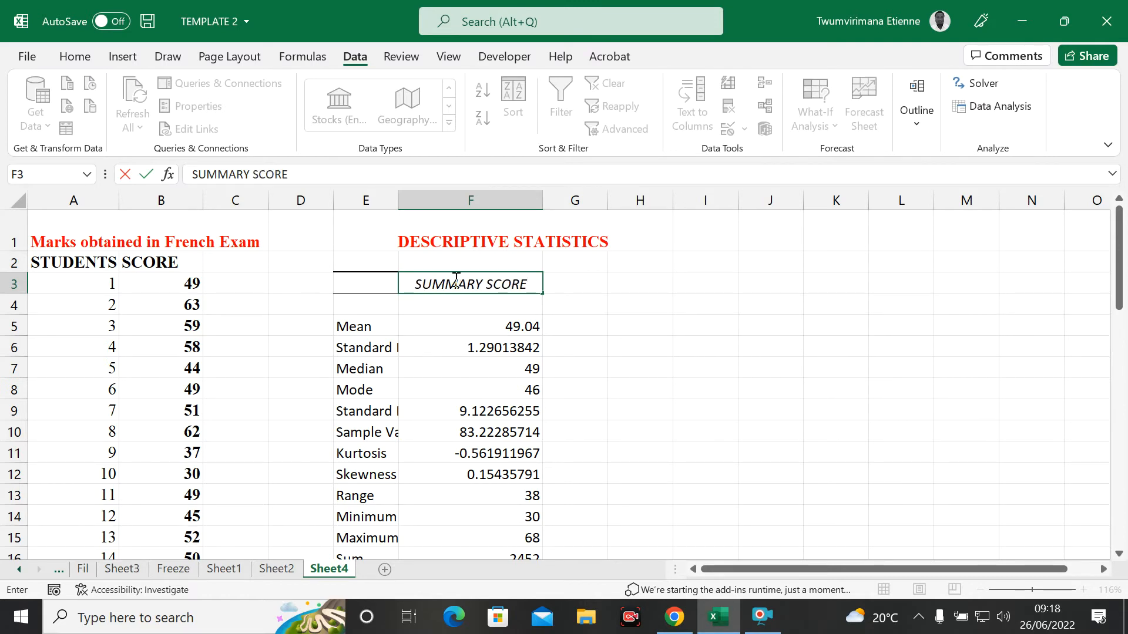
left_click(612, 305)
Delete the SCORE heading from cell E3 and widen column E to make room for the statistic names
left_click(353, 280)
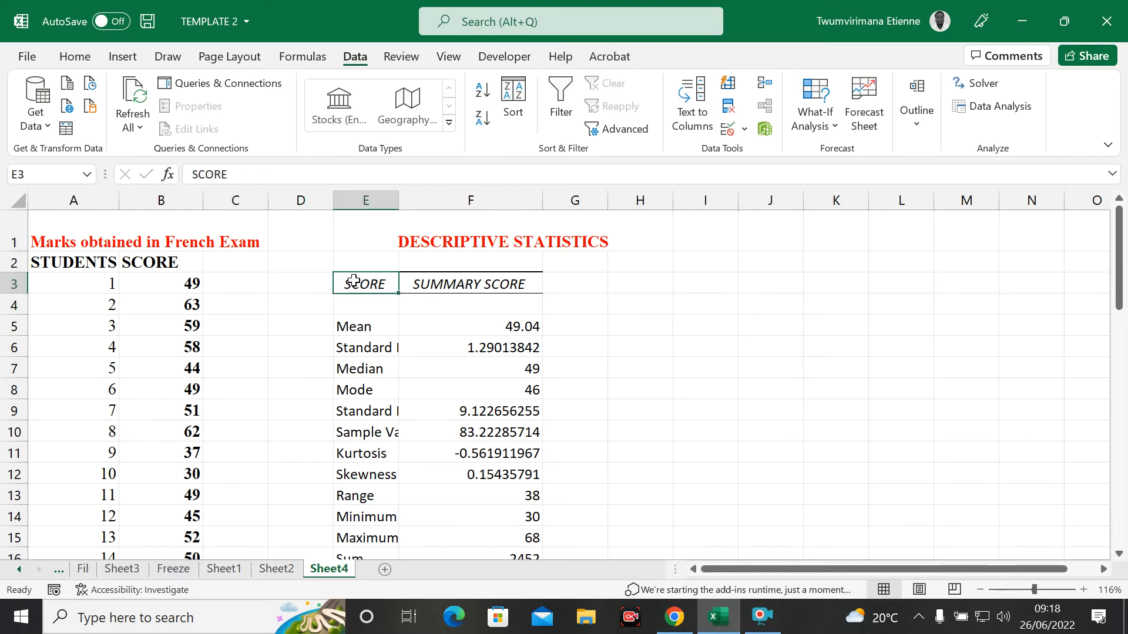
key("BackSpace")
left_click(588, 323)
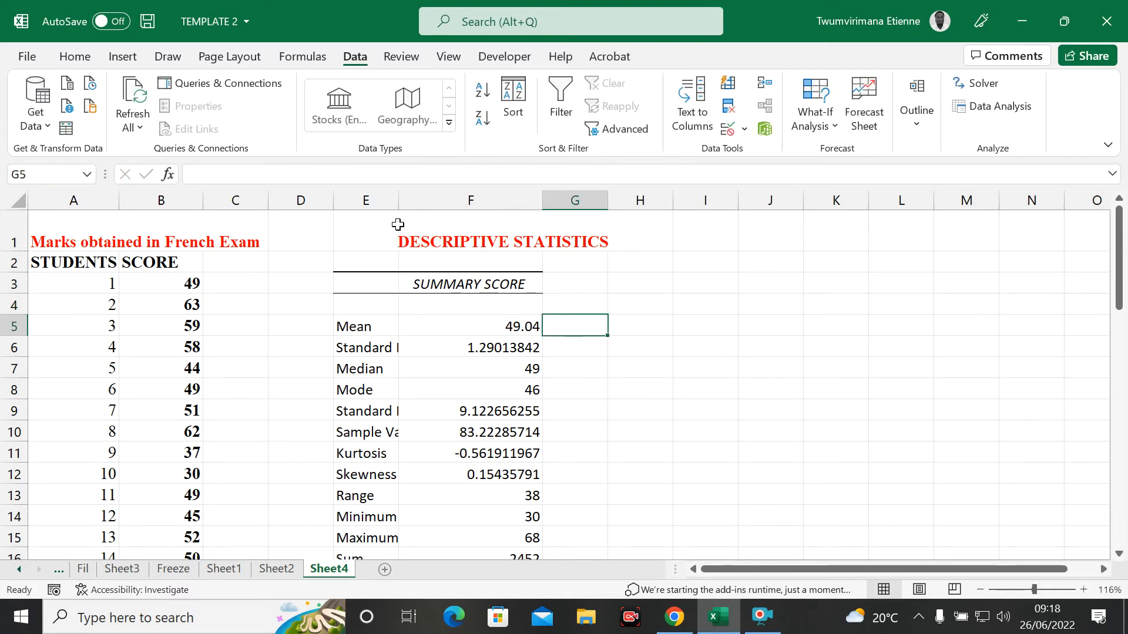
left_click_drag(394, 209, 447, 206)
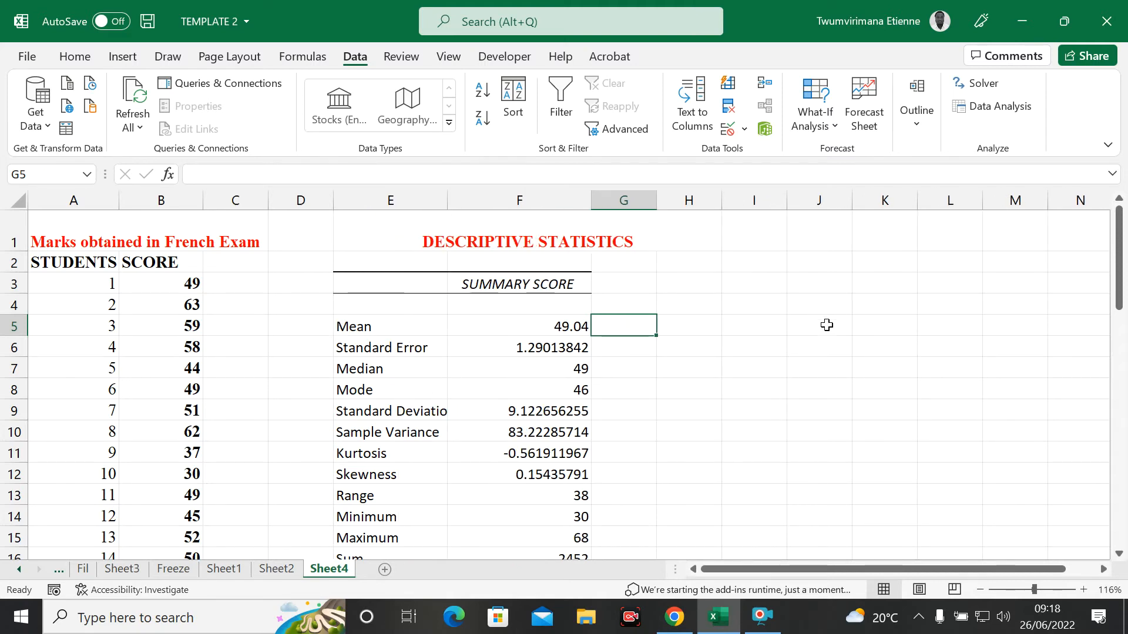
Make the Count row of the statistics table, E17:F17, bold
scroll(804, 333, "down", 5)
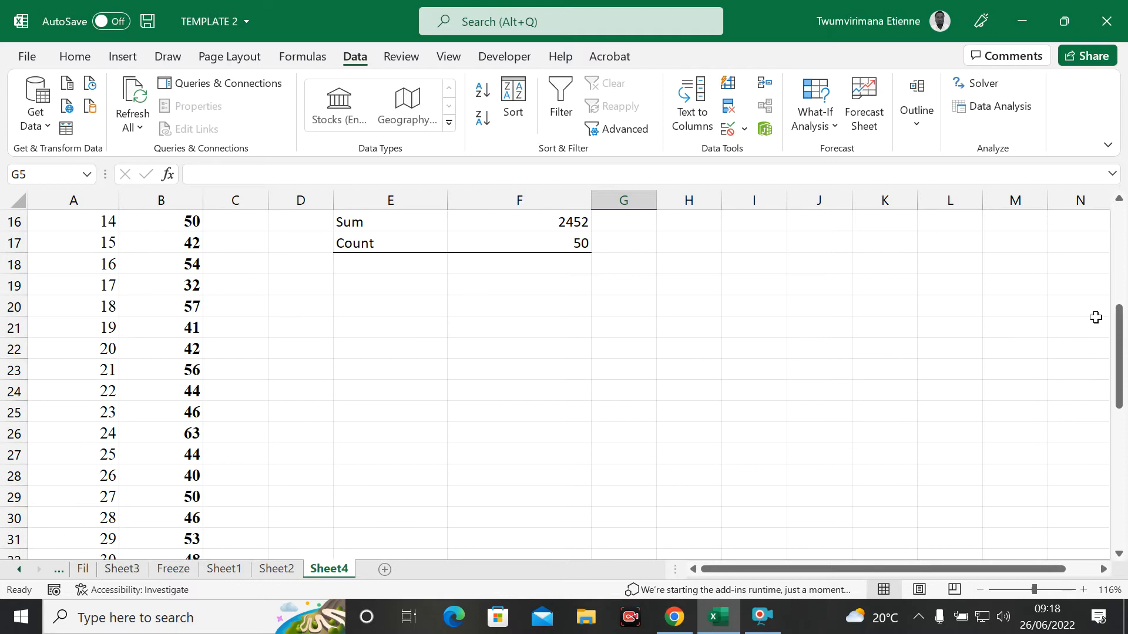
left_click_drag(1121, 342, 1118, 288)
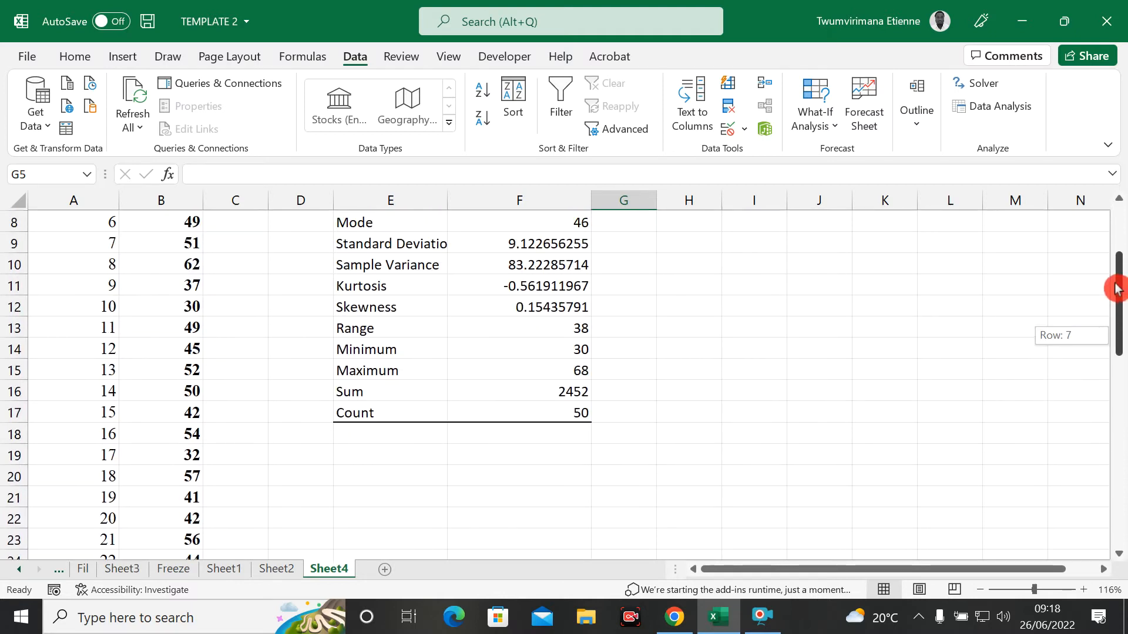
left_click(349, 408)
left_click_drag(363, 411, 555, 405)
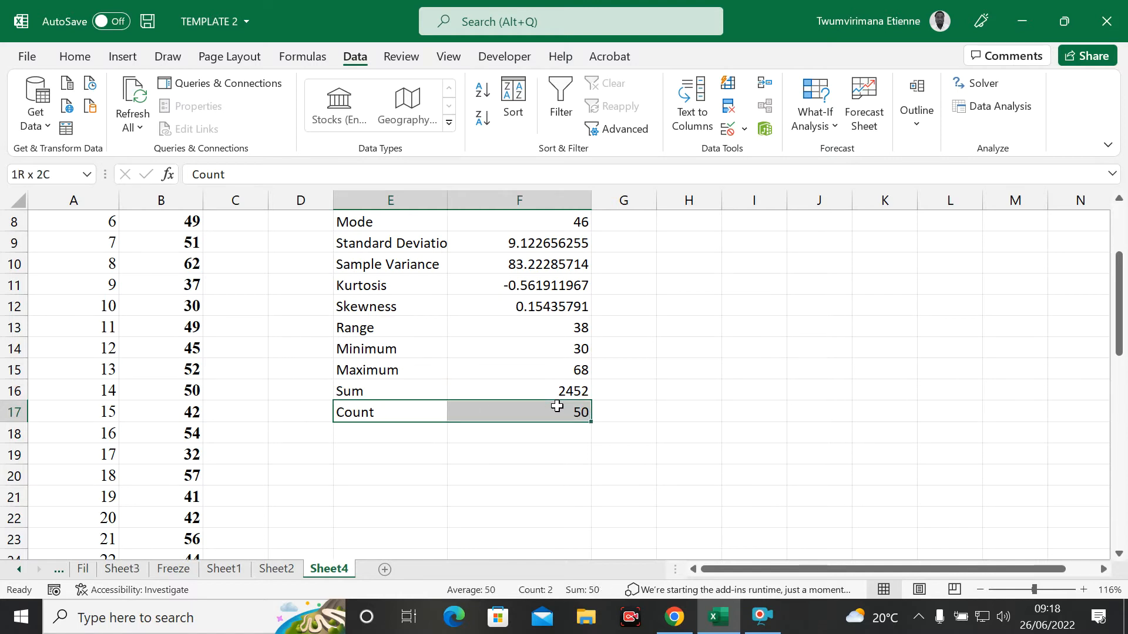
left_click(75, 57)
left_click(165, 117)
left_click(687, 348)
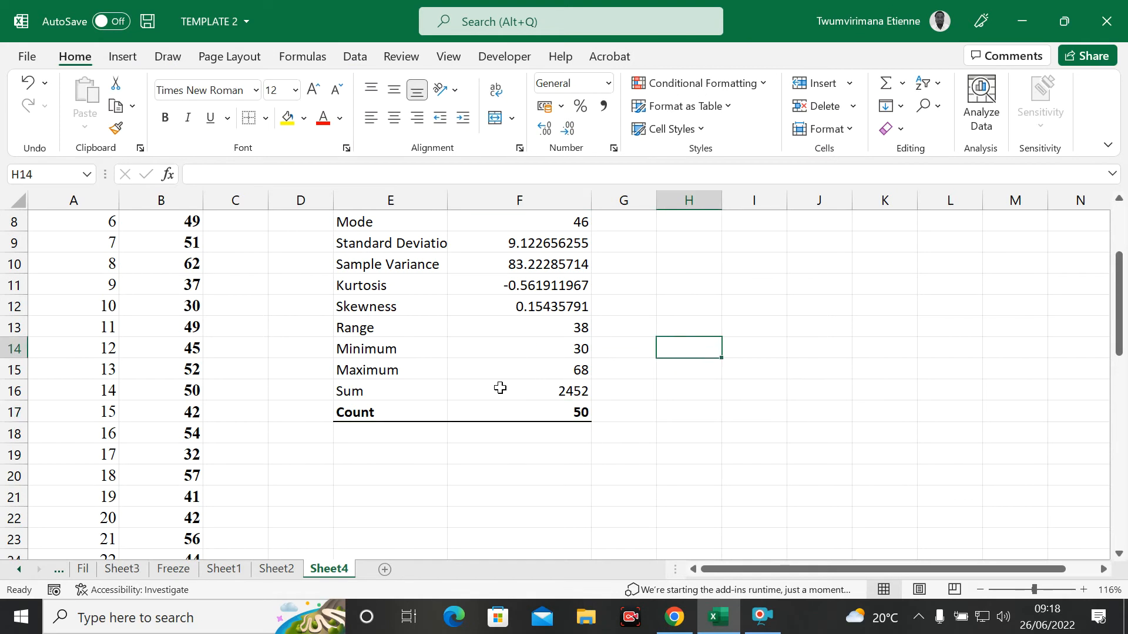
Make the Maximum and Minimum rows of the statistics table bold, covering both names and values
left_click(405, 373)
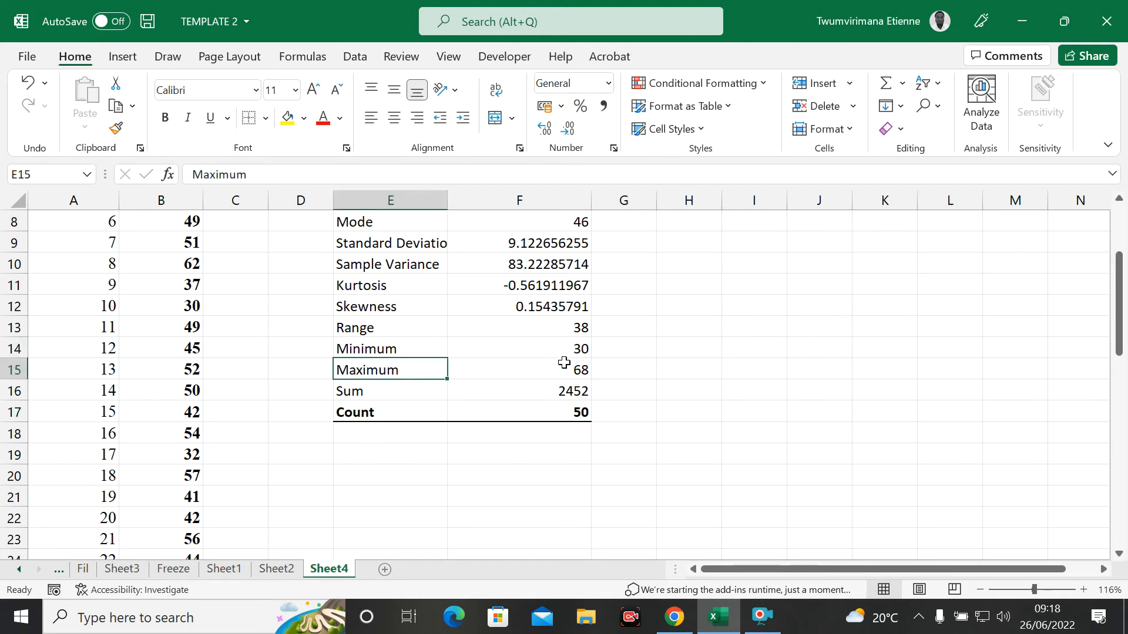
left_click(481, 372, "shift")
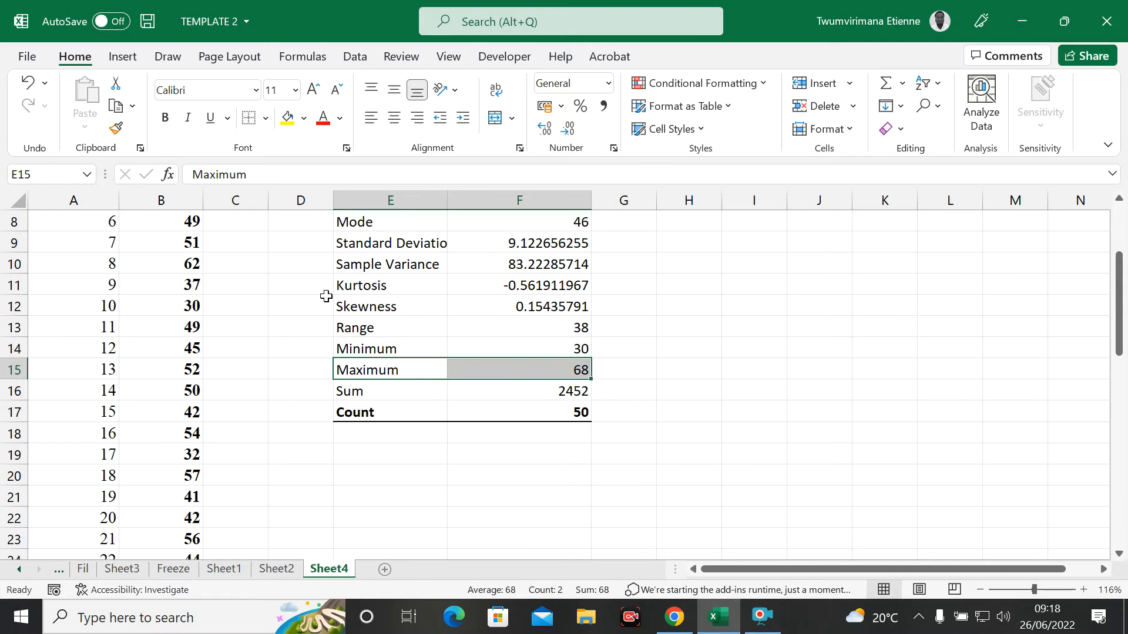
left_click(172, 117)
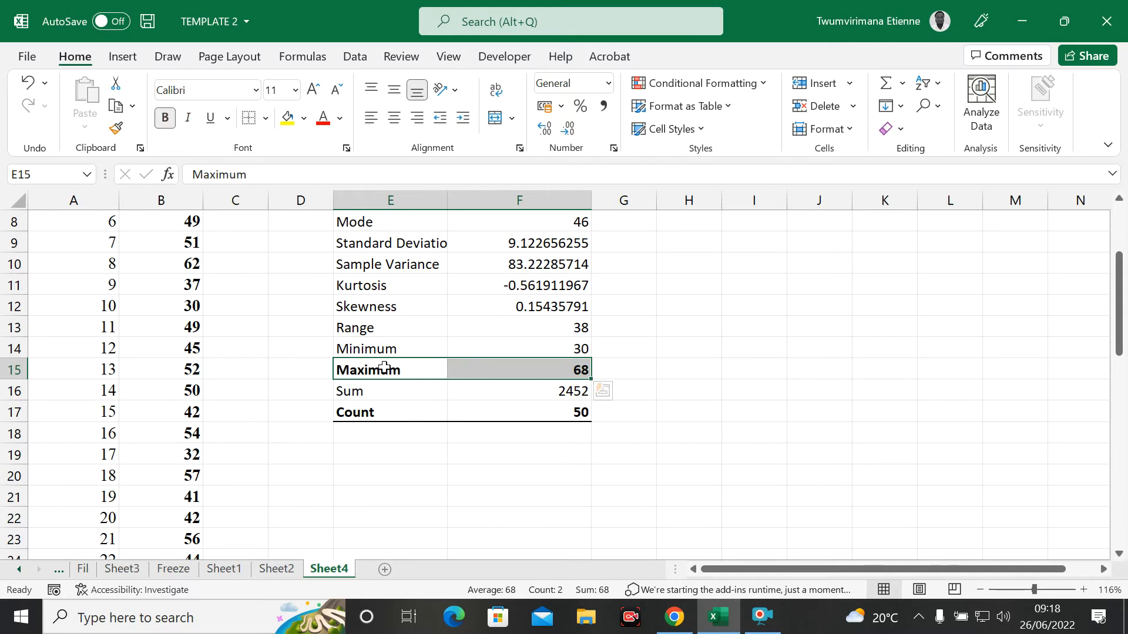
left_click(350, 351)
left_click(517, 348, "shift")
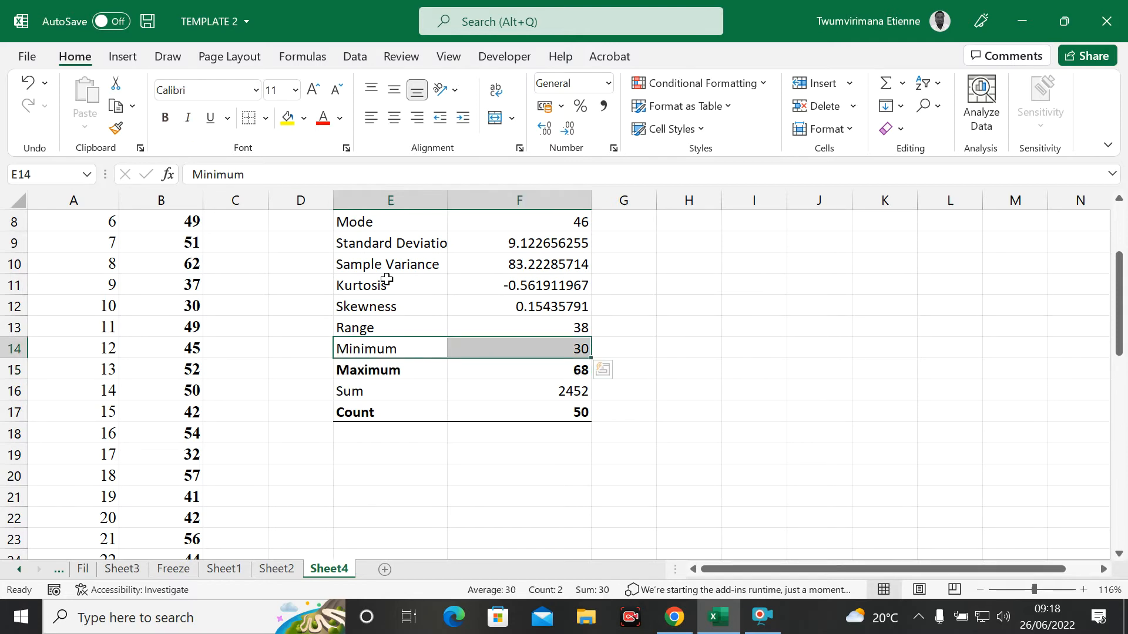
left_click(174, 120)
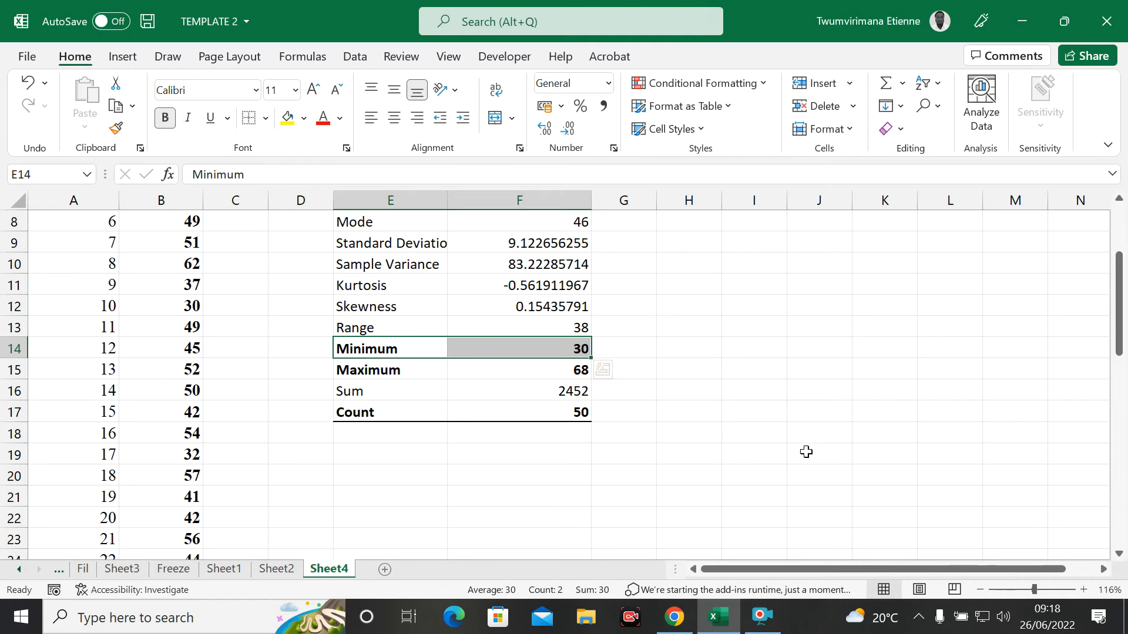
scroll(712, 392, "up", 3)
scroll(712, 391, "up", 1)
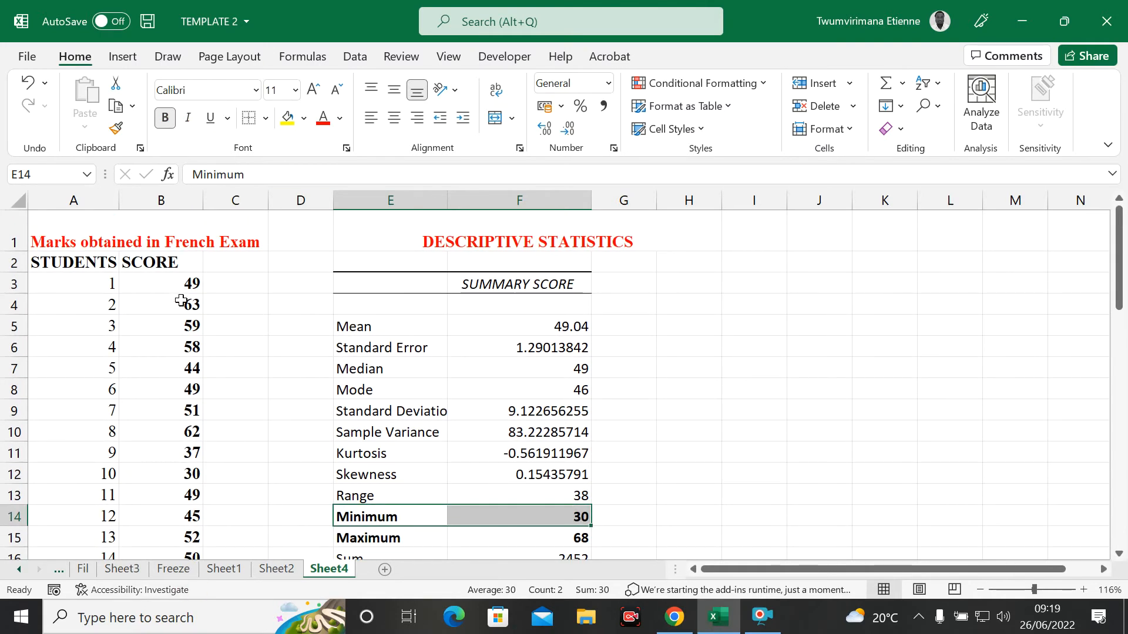
left_click(687, 474)
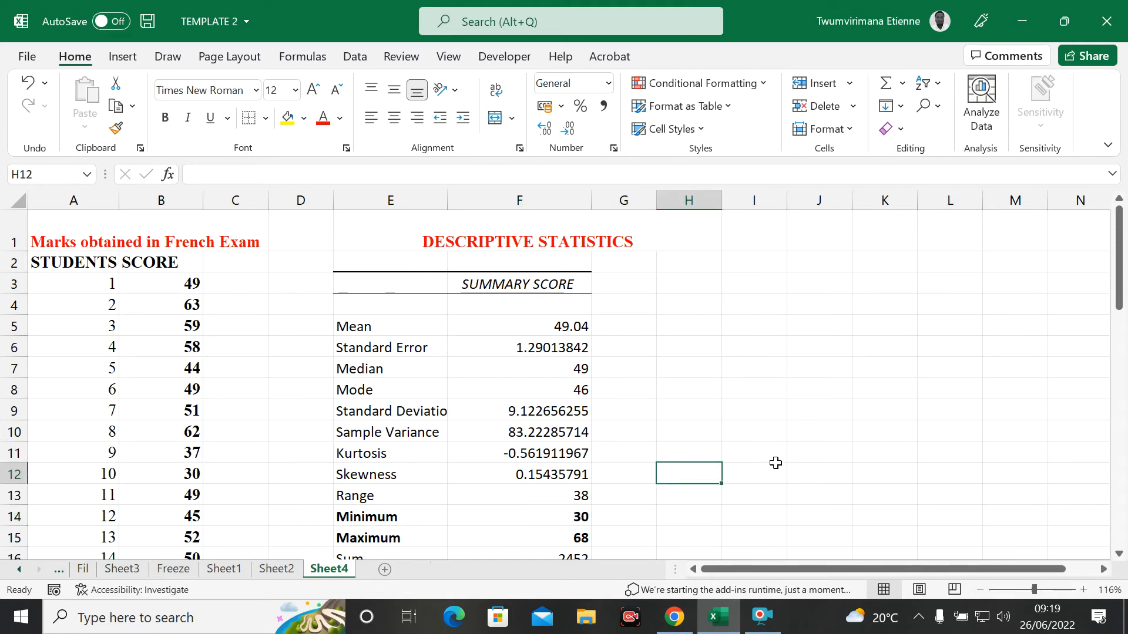
left_click(831, 438)
left_click(836, 450)
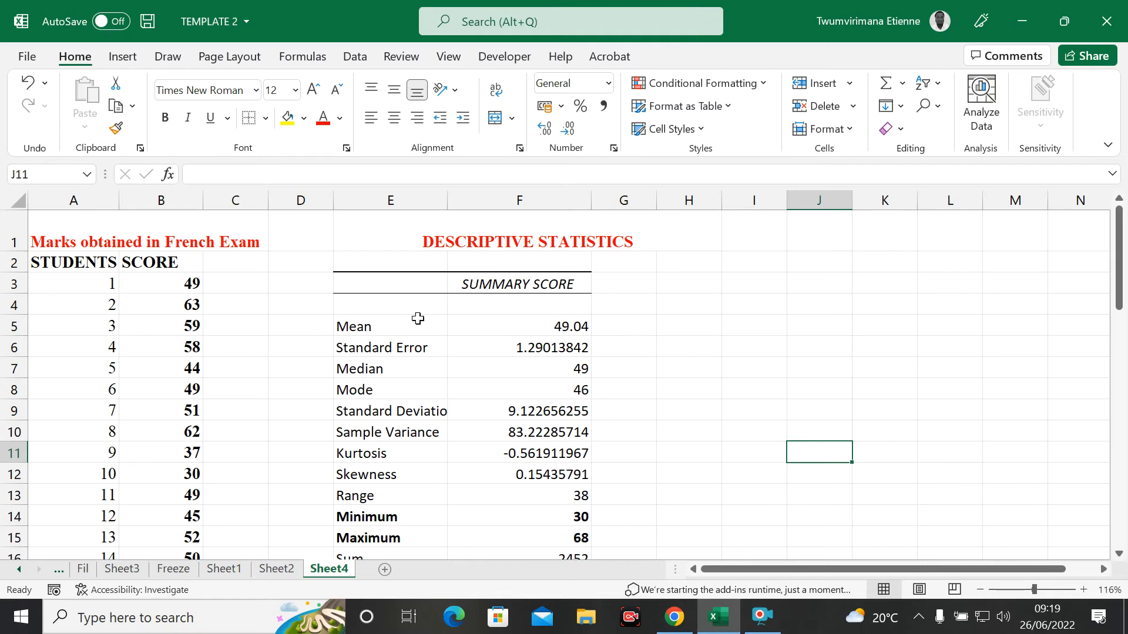
Widen column E so that the full Standard Deviation label fits
left_click(364, 394)
left_click(392, 369)
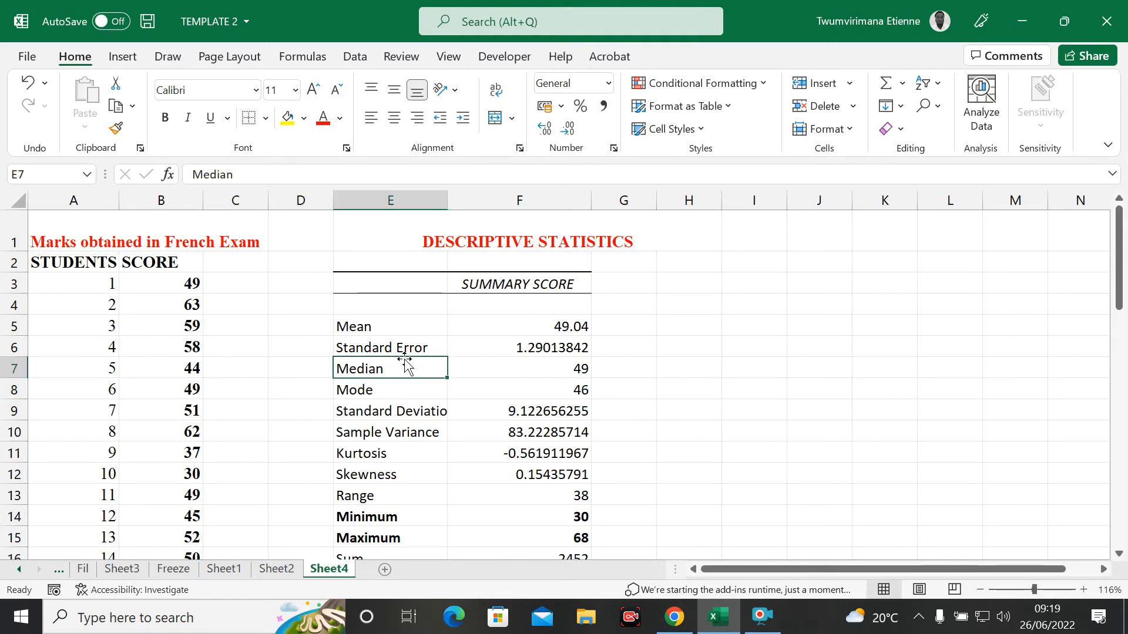
left_click(373, 327)
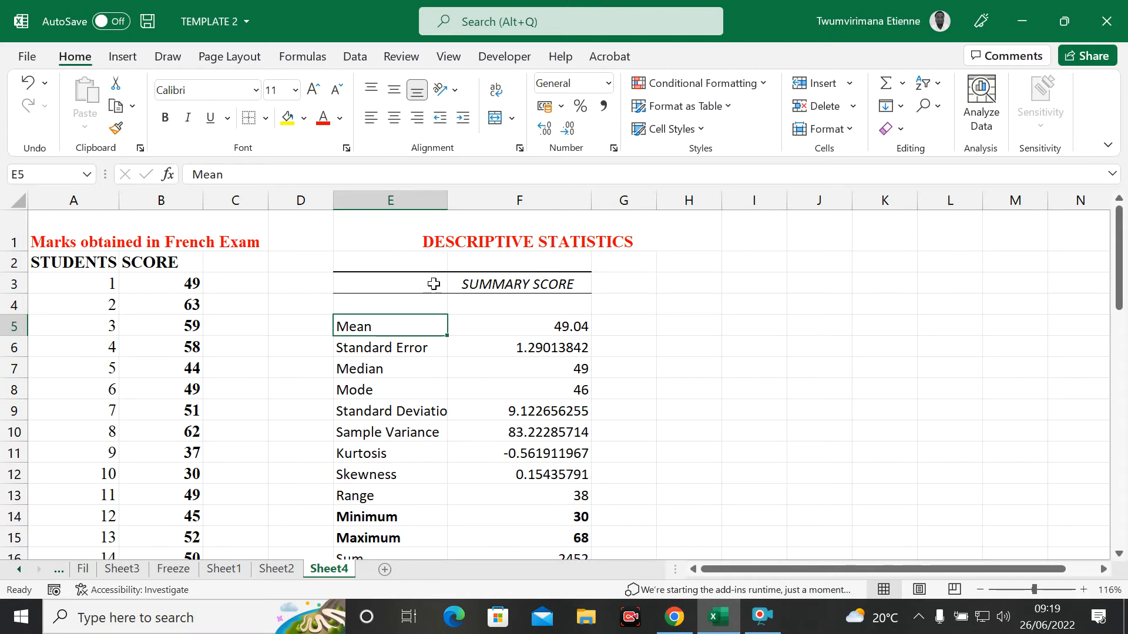
left_click_drag(449, 199, 466, 199)
left_click(641, 373)
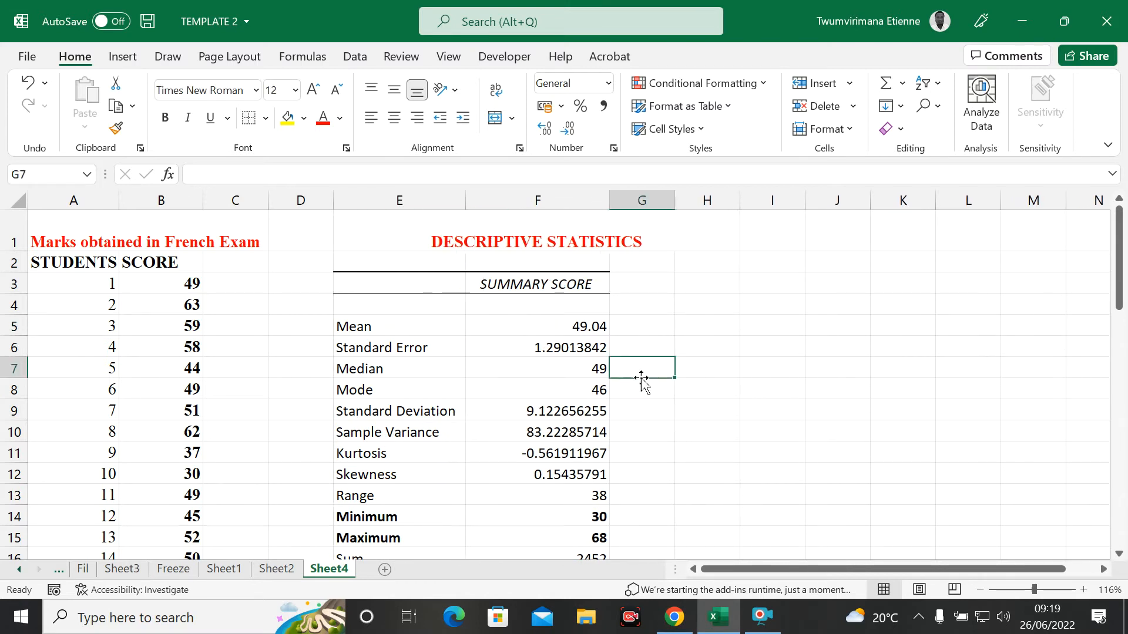
left_click(669, 470)
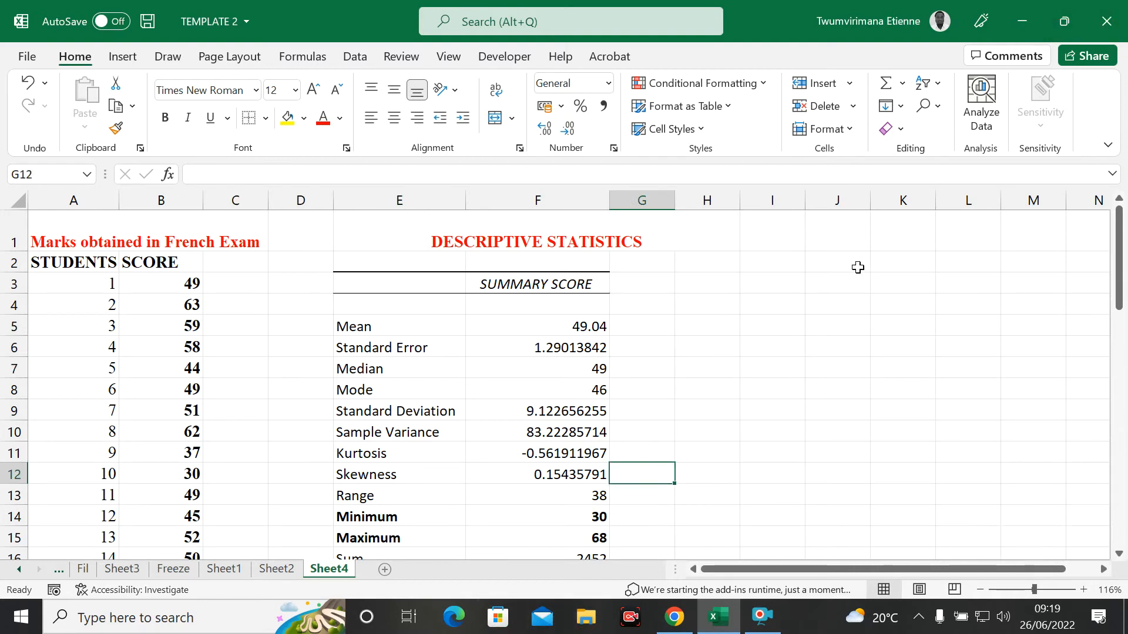
mouse_move(1122, 277)
left_mouse_down()
mouse_move(1122, 307)
mouse_move(1122, 276)
left_mouse_up()
left_click(763, 317)
left_click(725, 279)
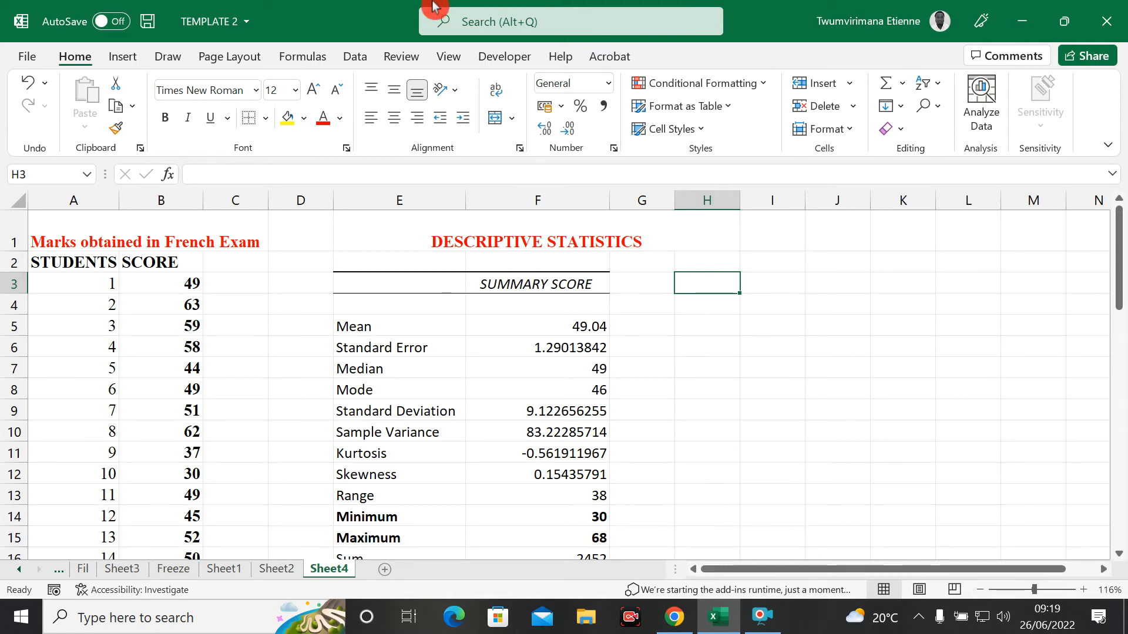
left_click(351, 58)
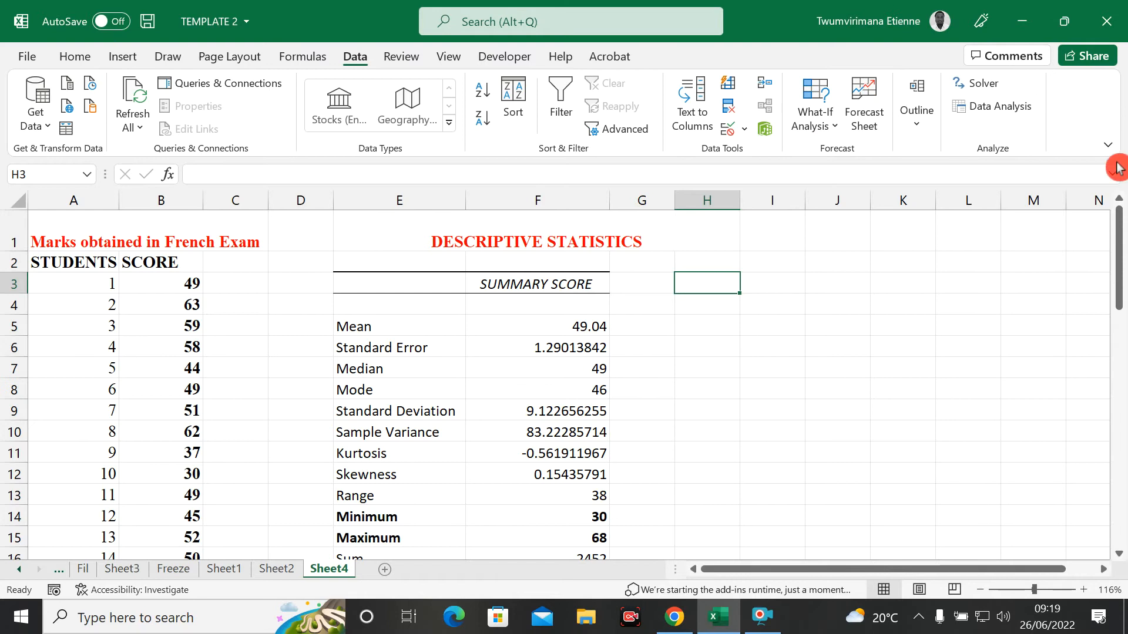
left_click(1017, 121)
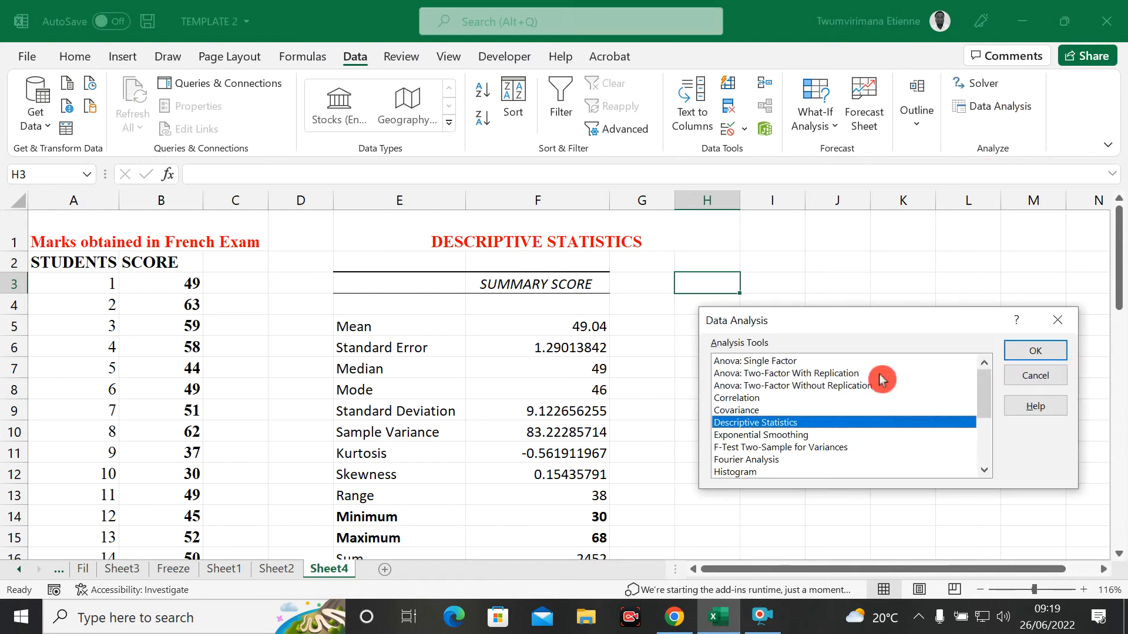
left_click(746, 472)
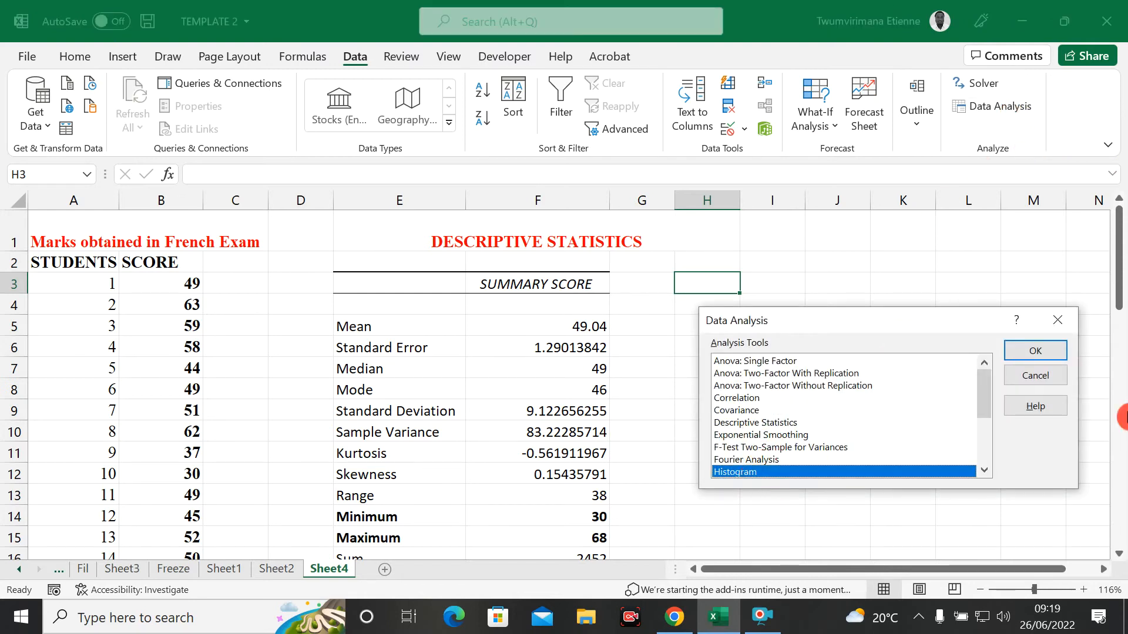
scroll(985, 401, "down", 1)
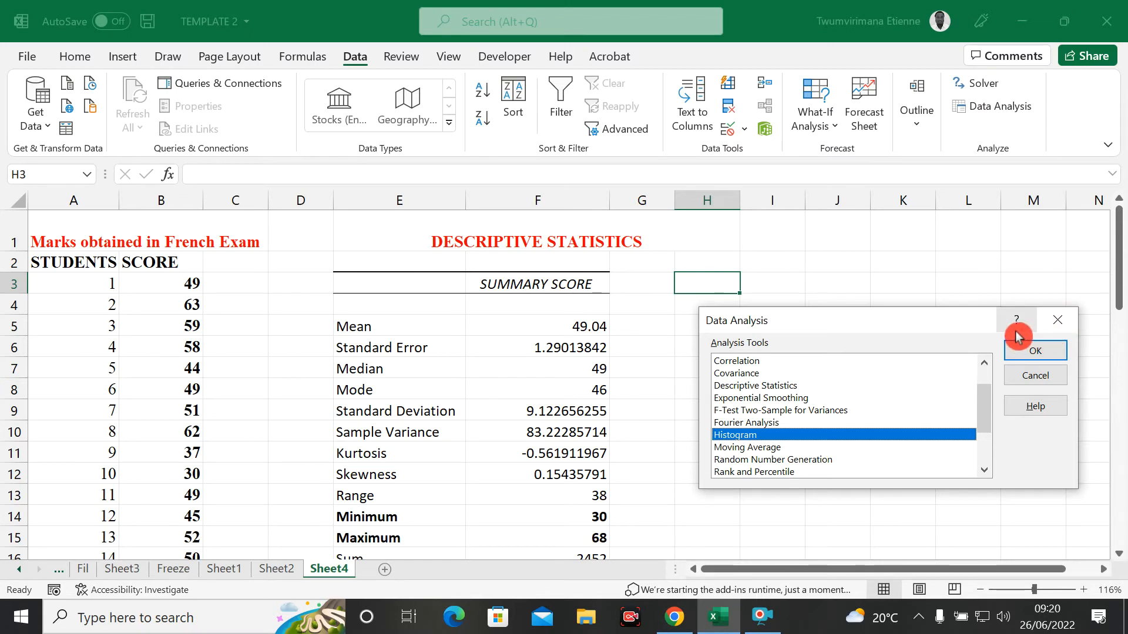
left_click(1061, 321)
Enter the headings LOWER BIN in H3 and UPPER in I3, and widen column H to fit its heading
left_click(694, 311)
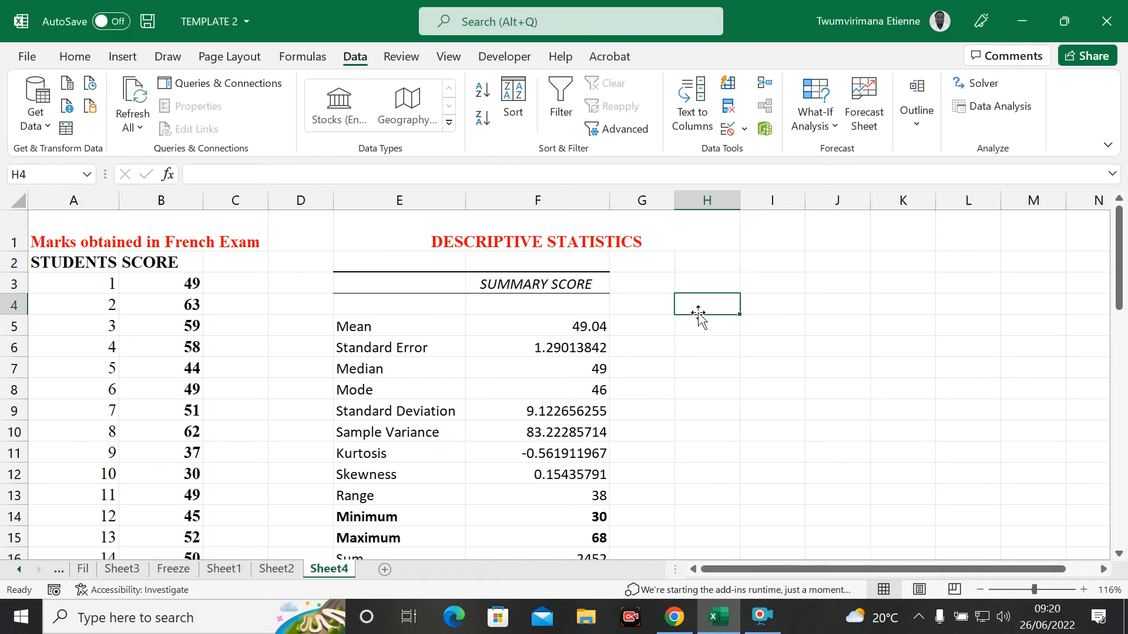
left_click(707, 274)
type("LOWER")
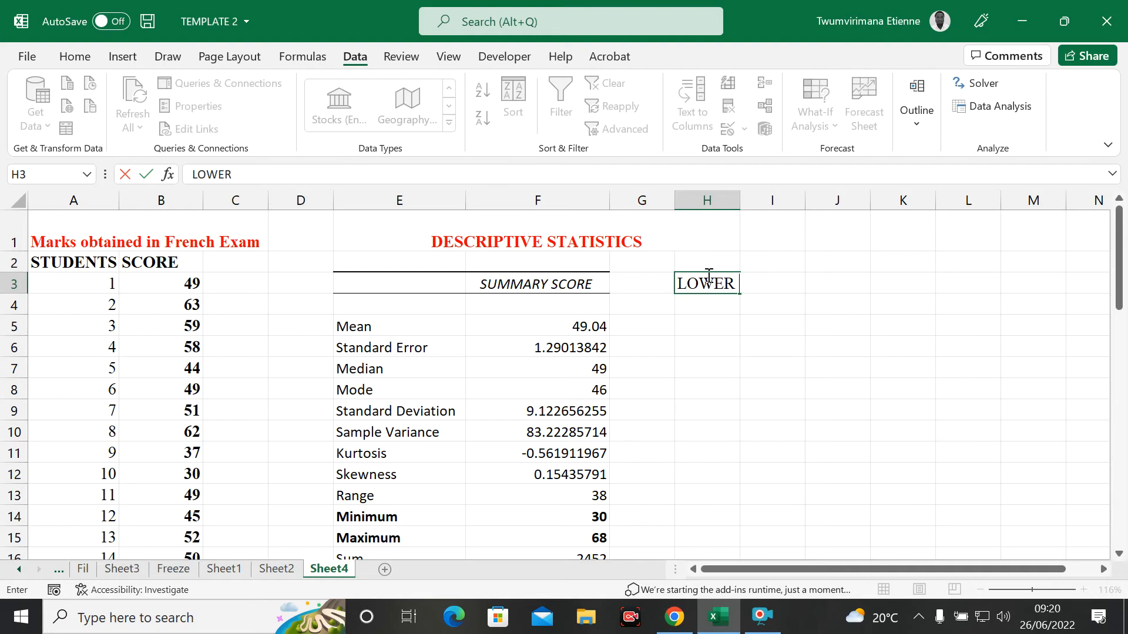
type(" N")
key("BackSpace")
type("BIN")
key("Tab")
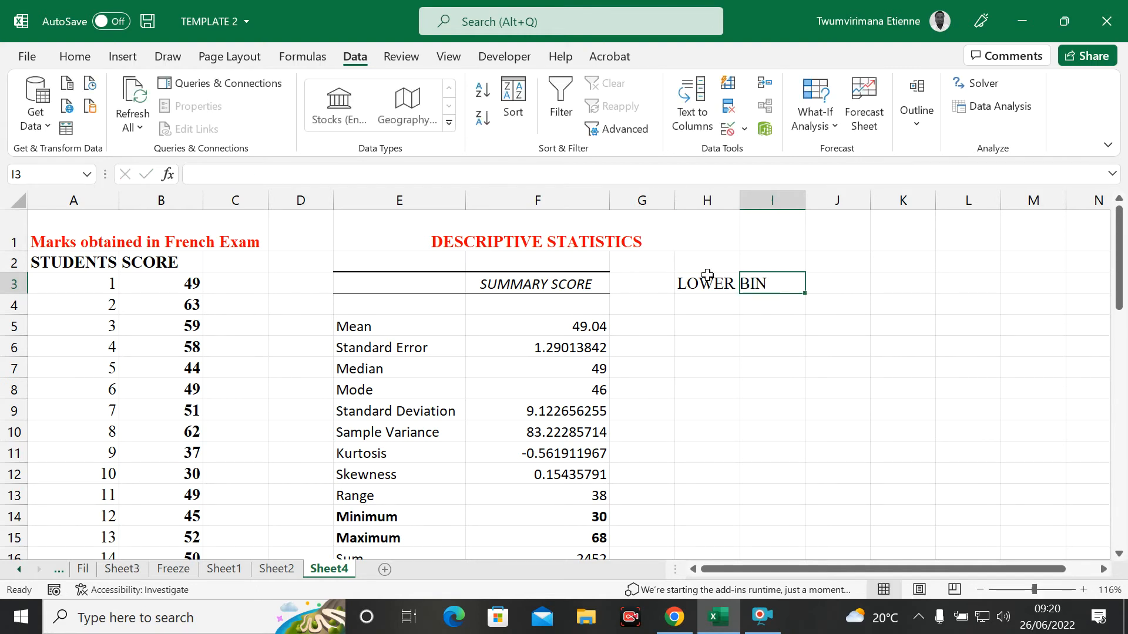
type("UPPER")
left_click(775, 338)
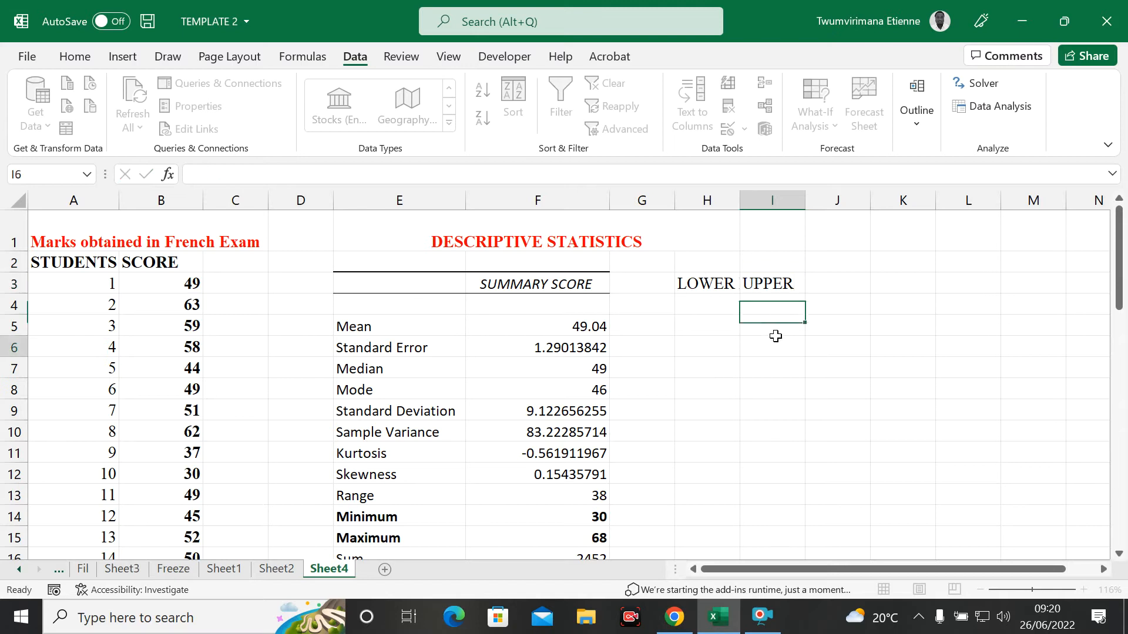
left_click_drag(740, 198, 780, 196)
Extend the heading in I3 to UPPER BIN and widen column I to fit it
left_click(841, 285)
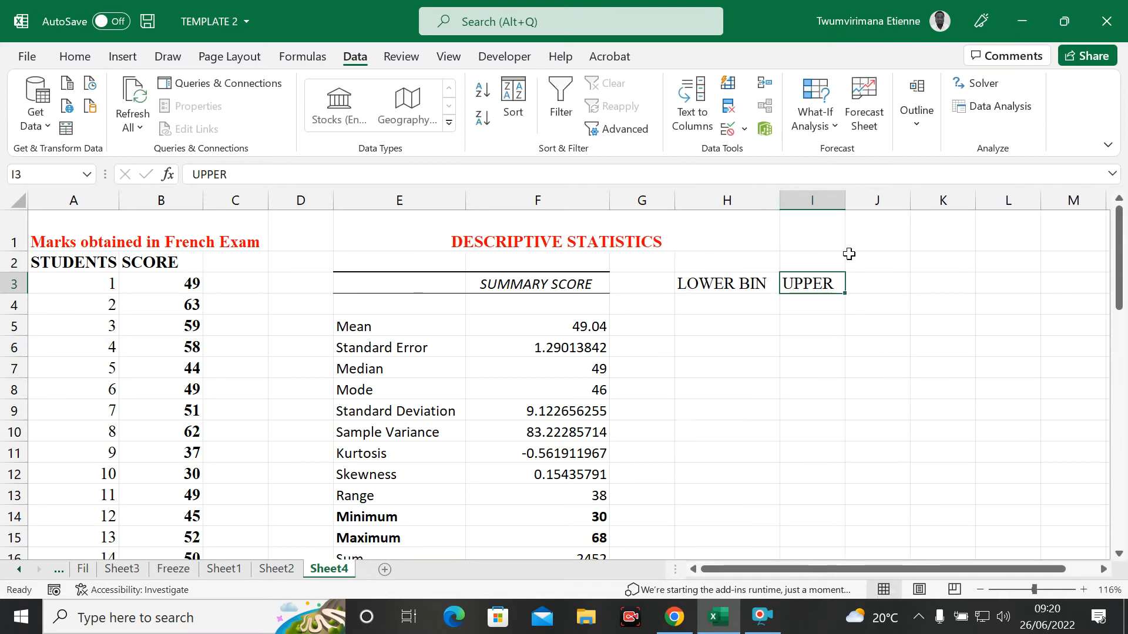
double_click(834, 284)
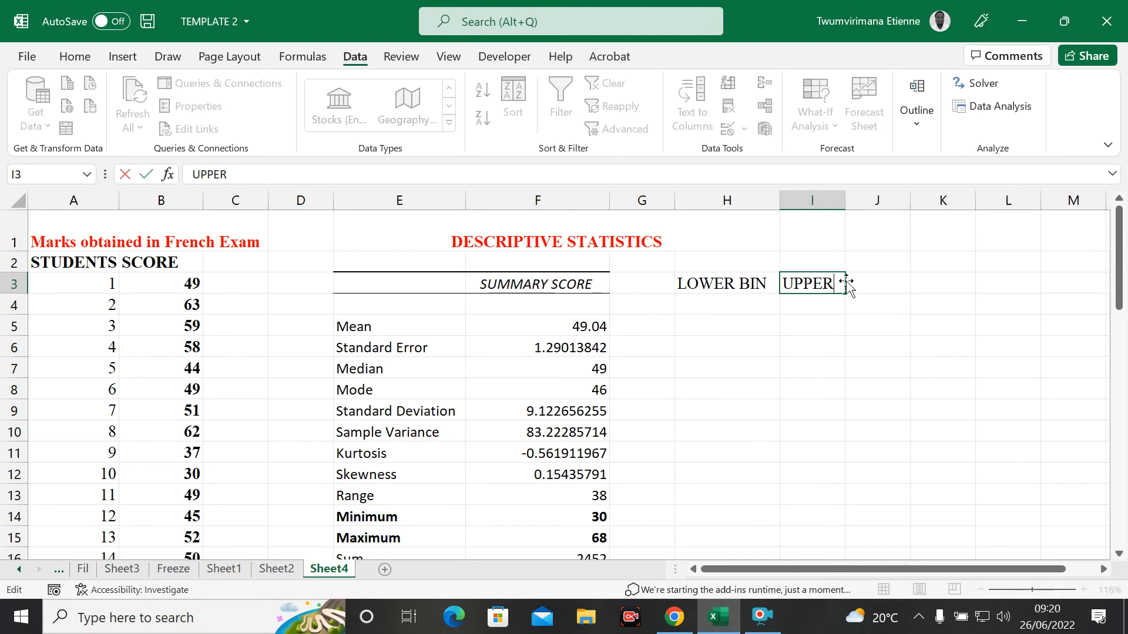
type("BI")
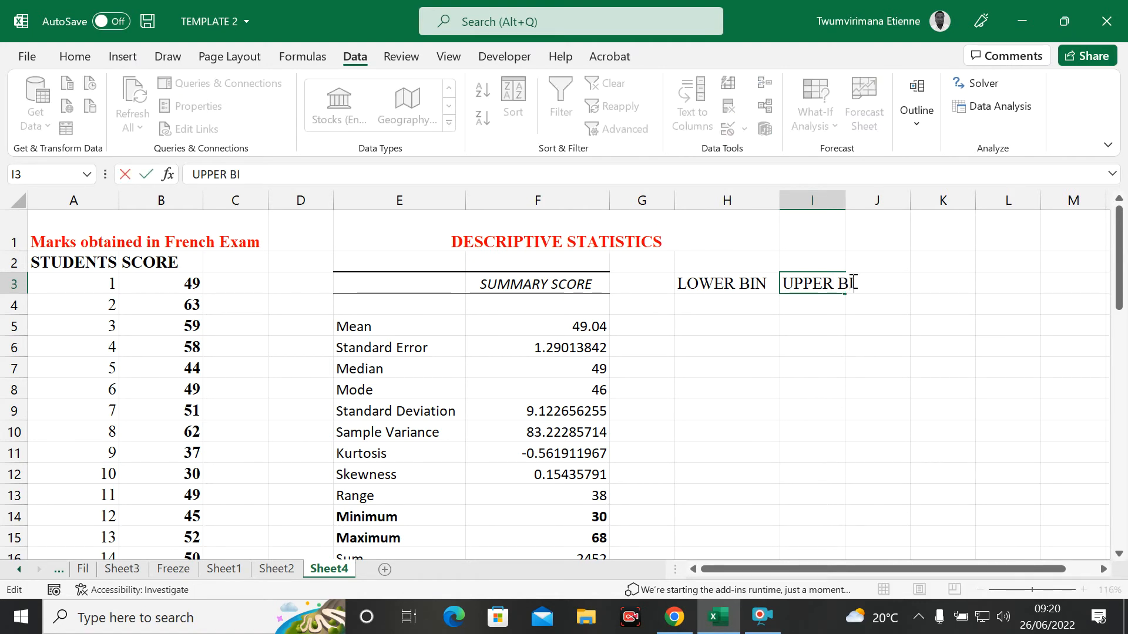
type("N")
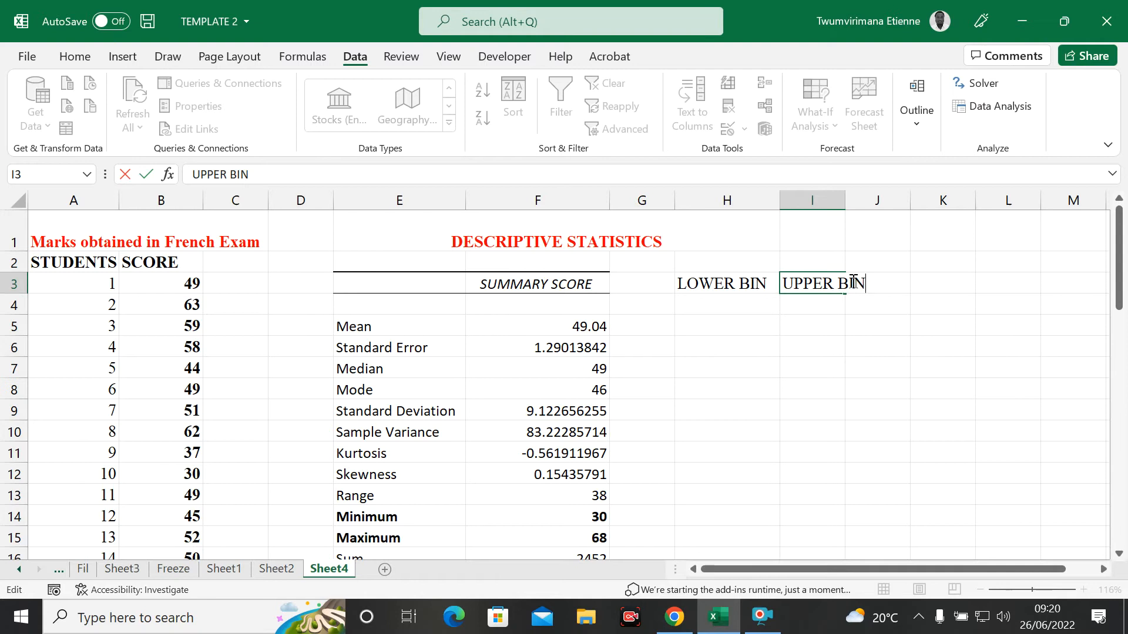
left_click(774, 385)
left_click_drag(850, 196, 890, 199)
left_click(717, 309)
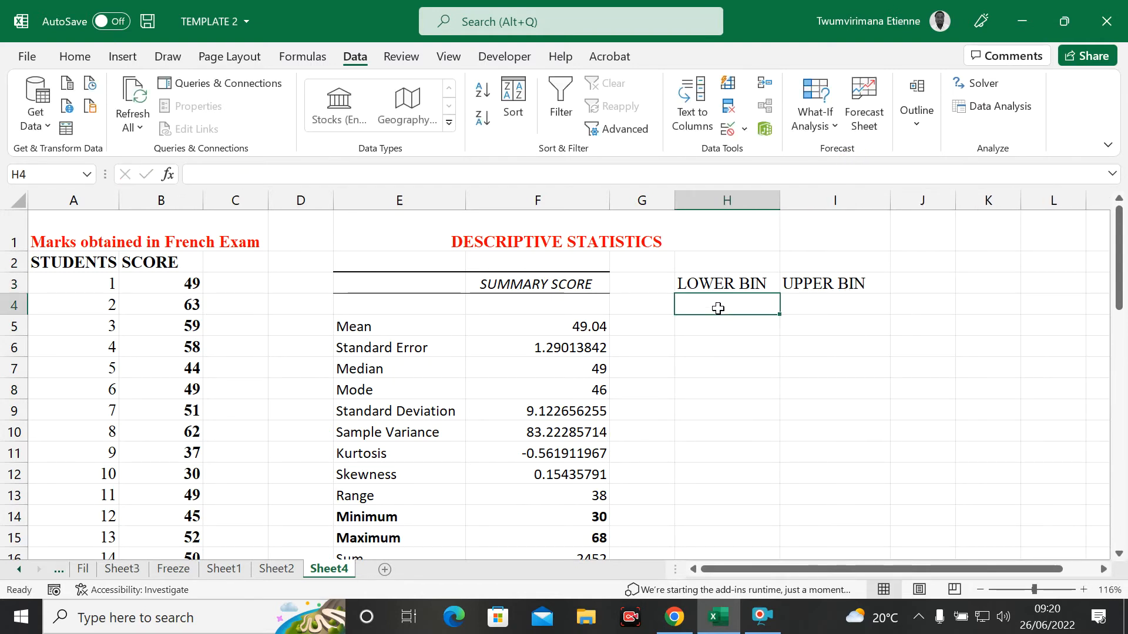
Fill the LOWER BIN column from H4 to H12 with values from 30 to 70 in increments of 5
left_click_drag(697, 284, 800, 289)
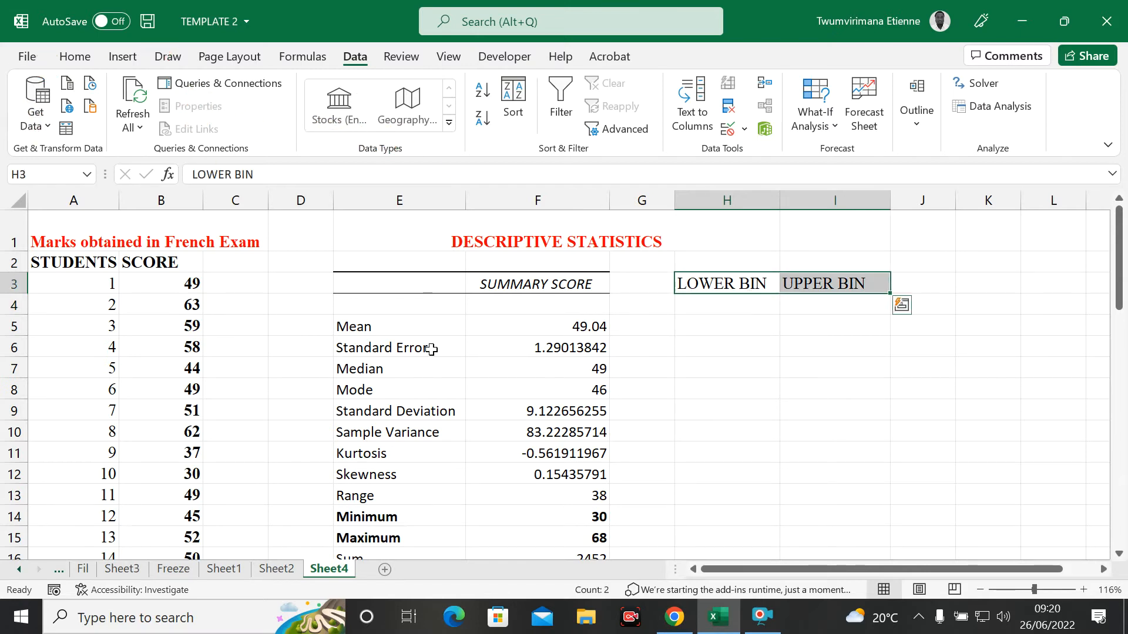
left_click(721, 329)
left_click(707, 298)
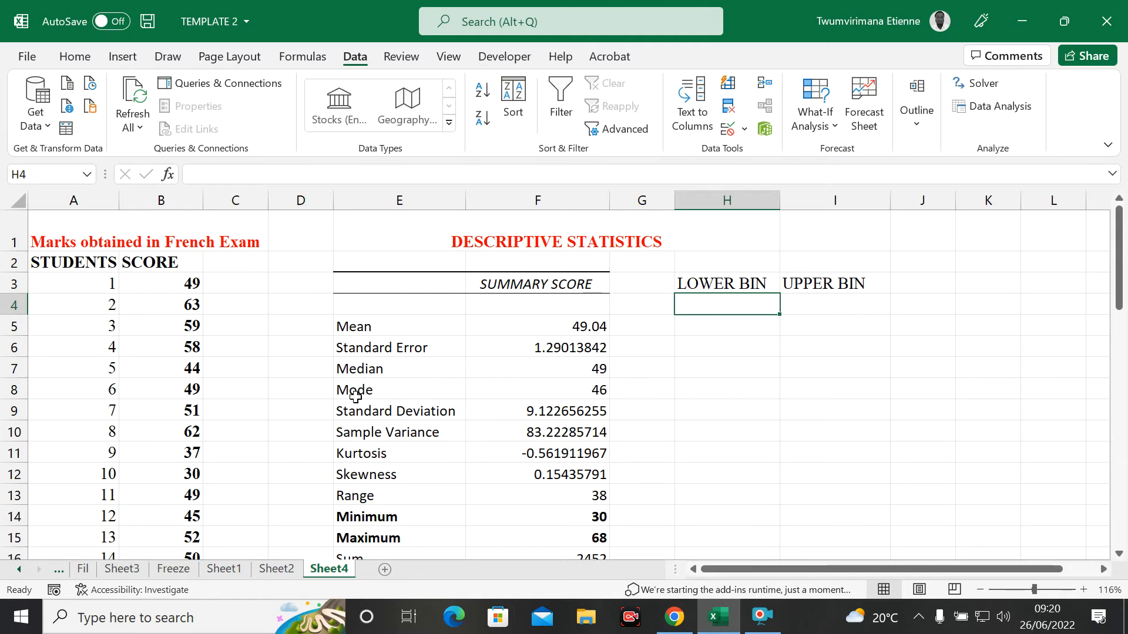
left_click_drag(1119, 254, 1120, 277)
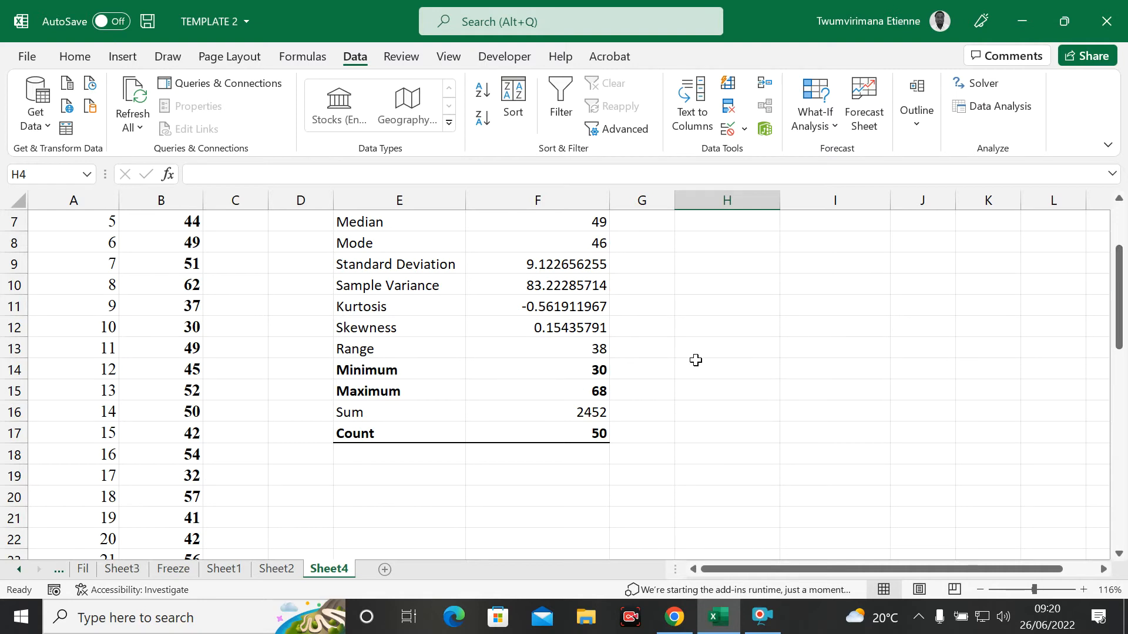
left_click_drag(1115, 322, 1112, 267)
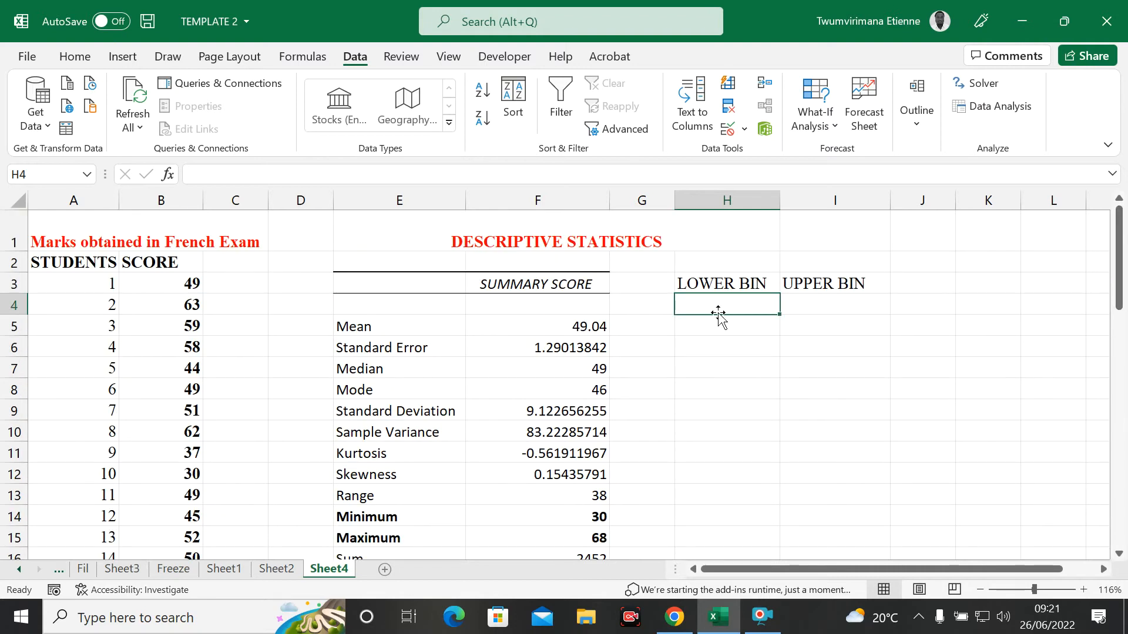
type("30")
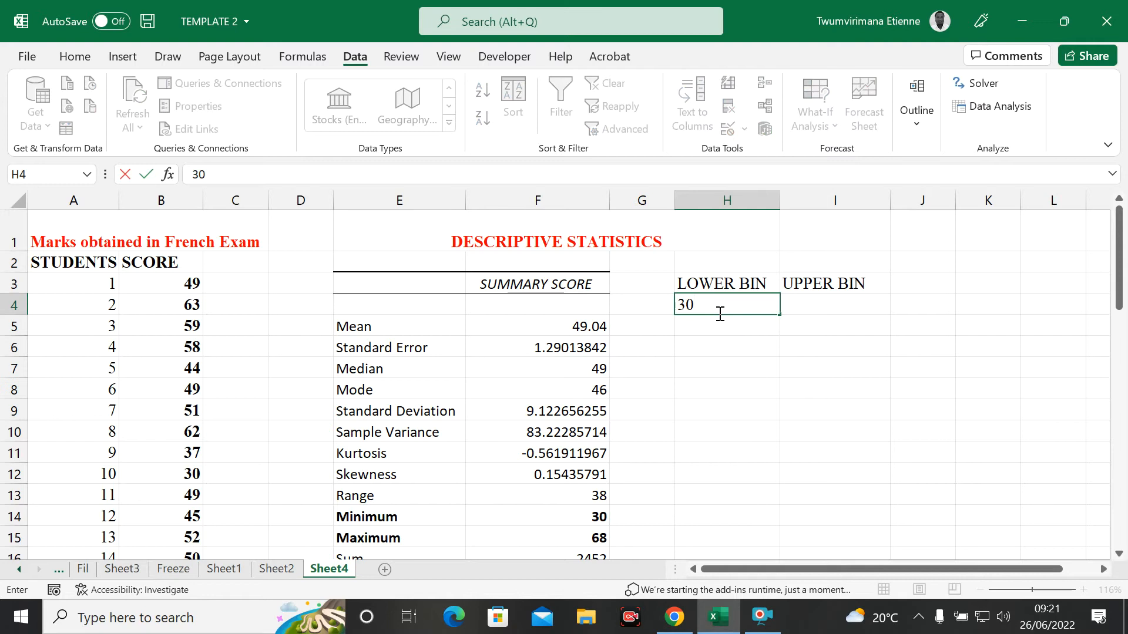
left_click(713, 326)
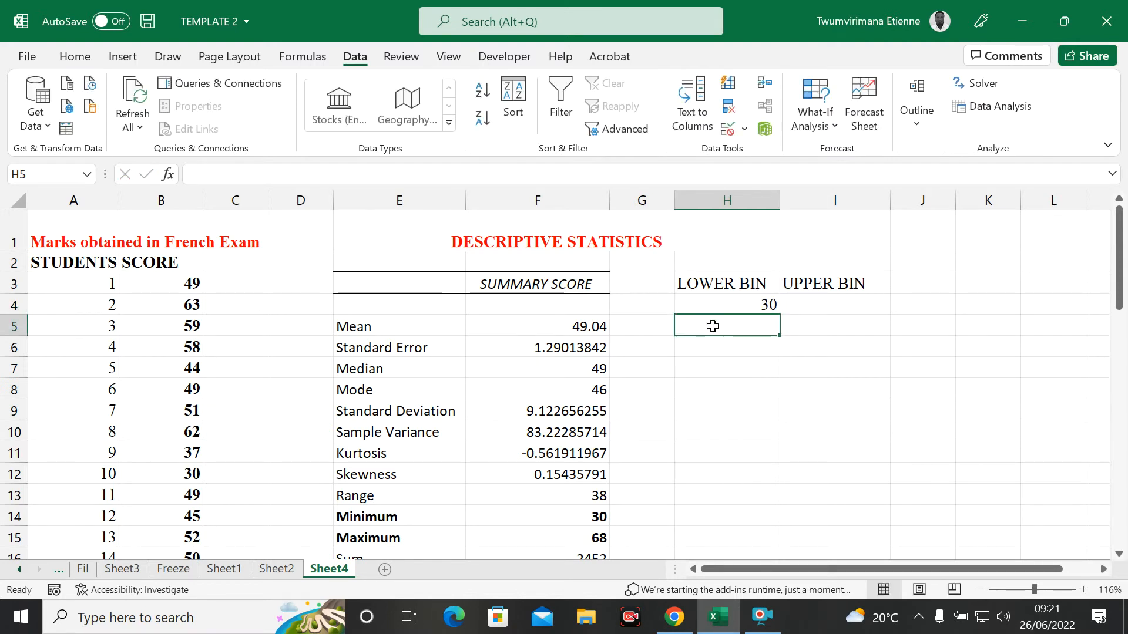
type("35")
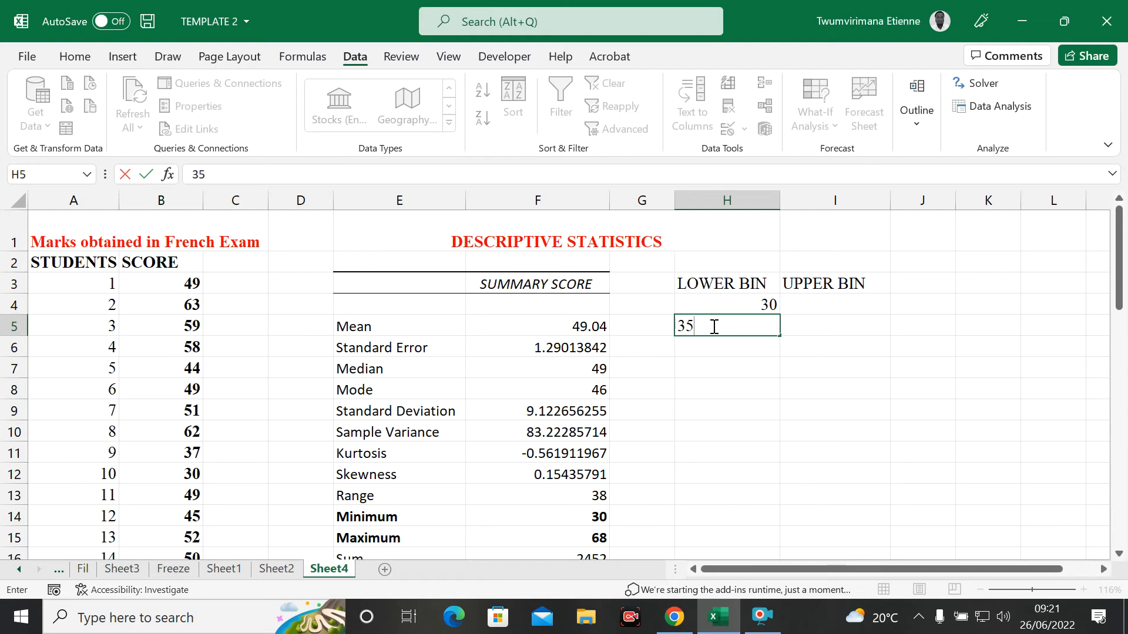
left_click(746, 350)
left_click_drag(744, 303, 777, 479)
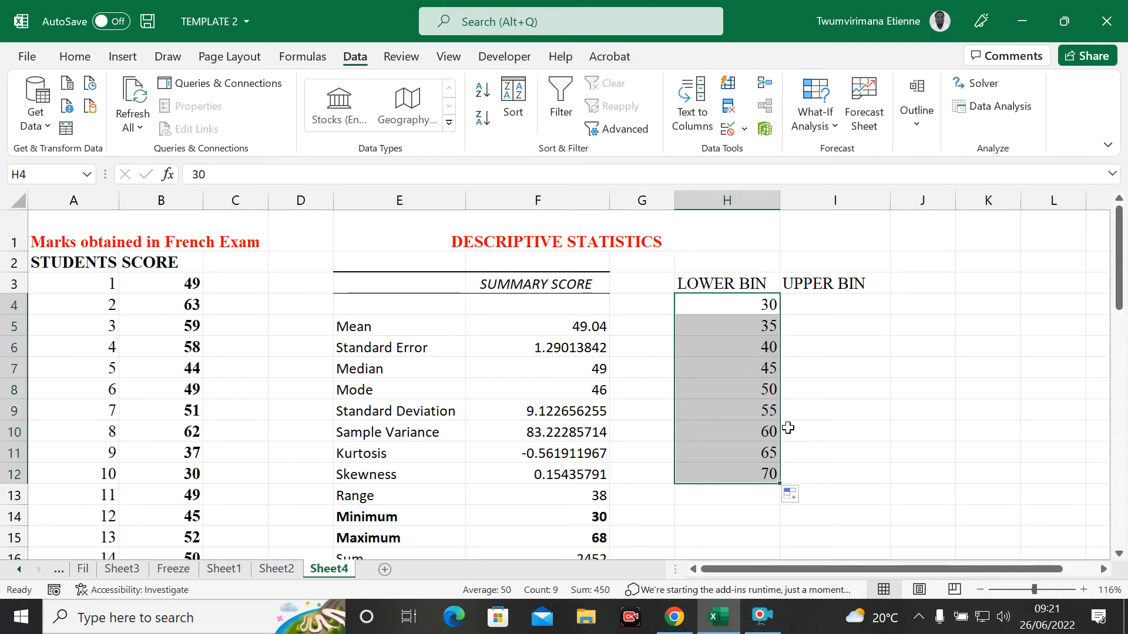
Fill the UPPER BIN column from I4 to I11 with values from 35 to 70 in increments of 5
left_click(824, 297)
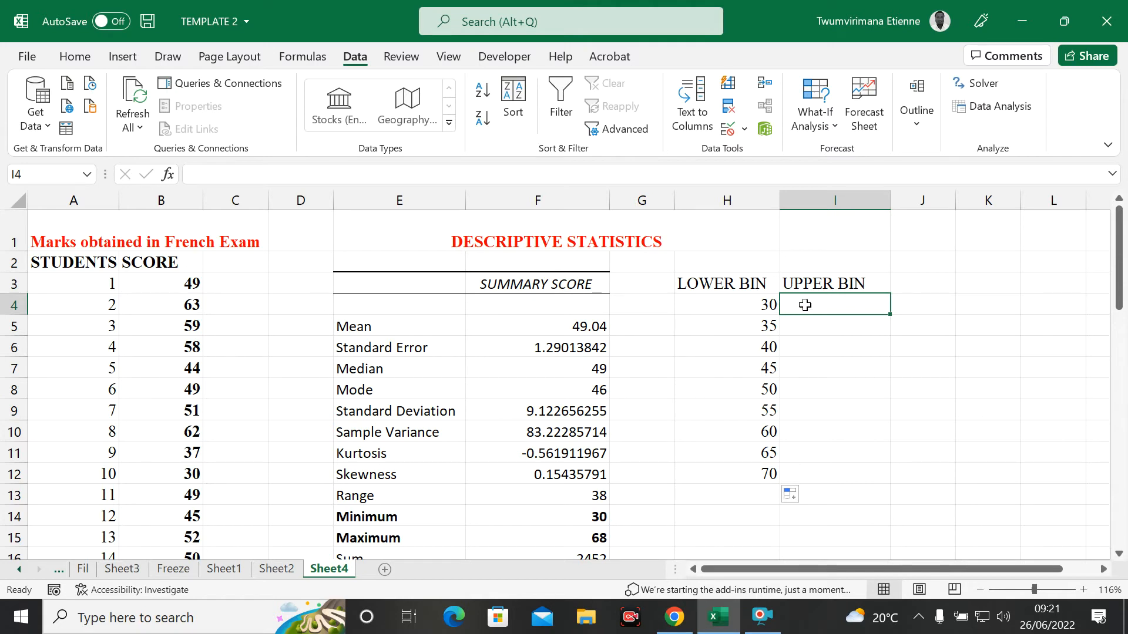
type("35")
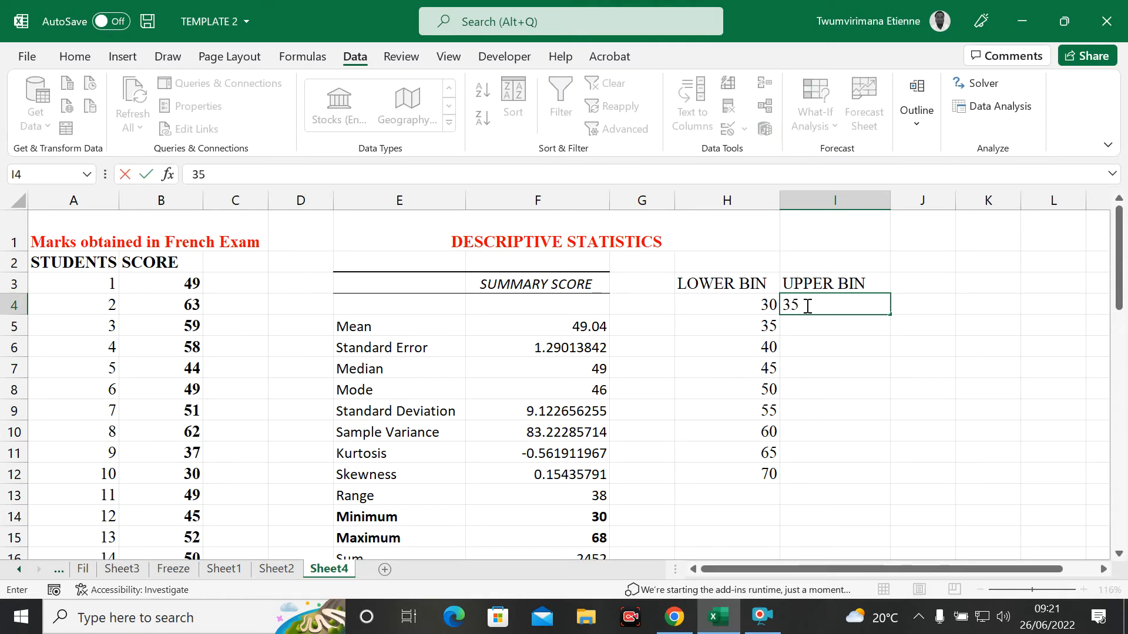
key("Return")
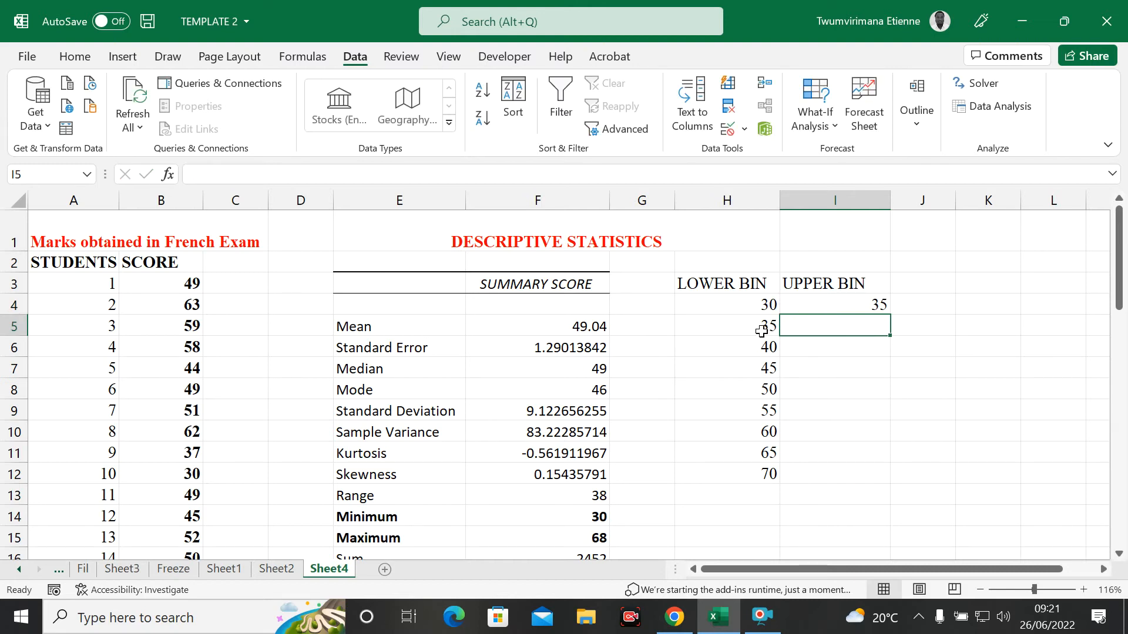
type("40")
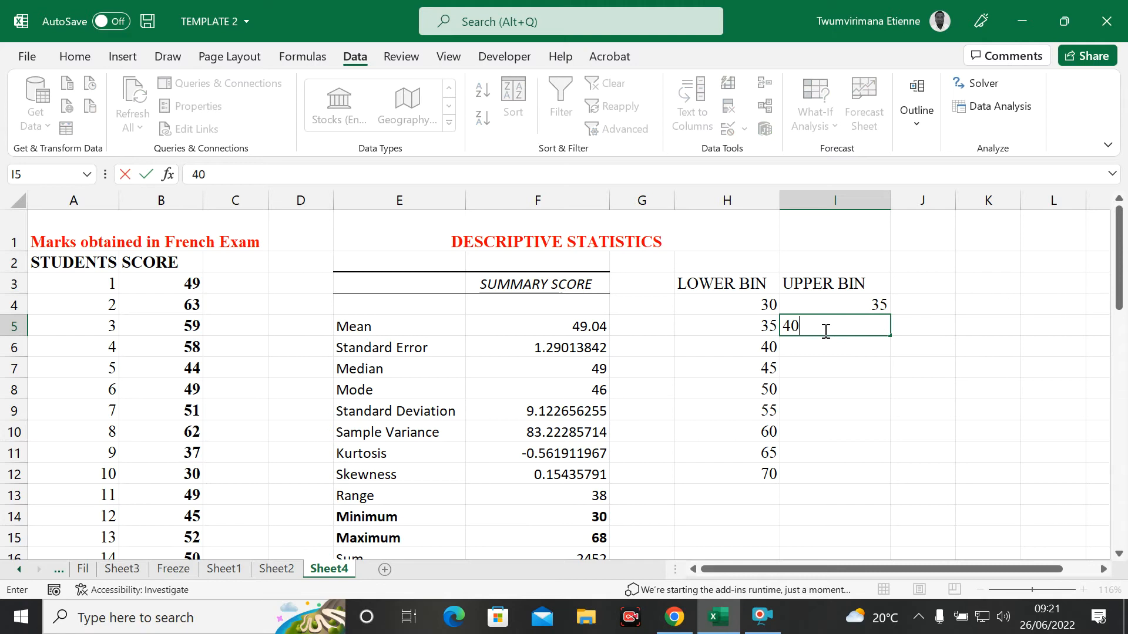
left_click(828, 364)
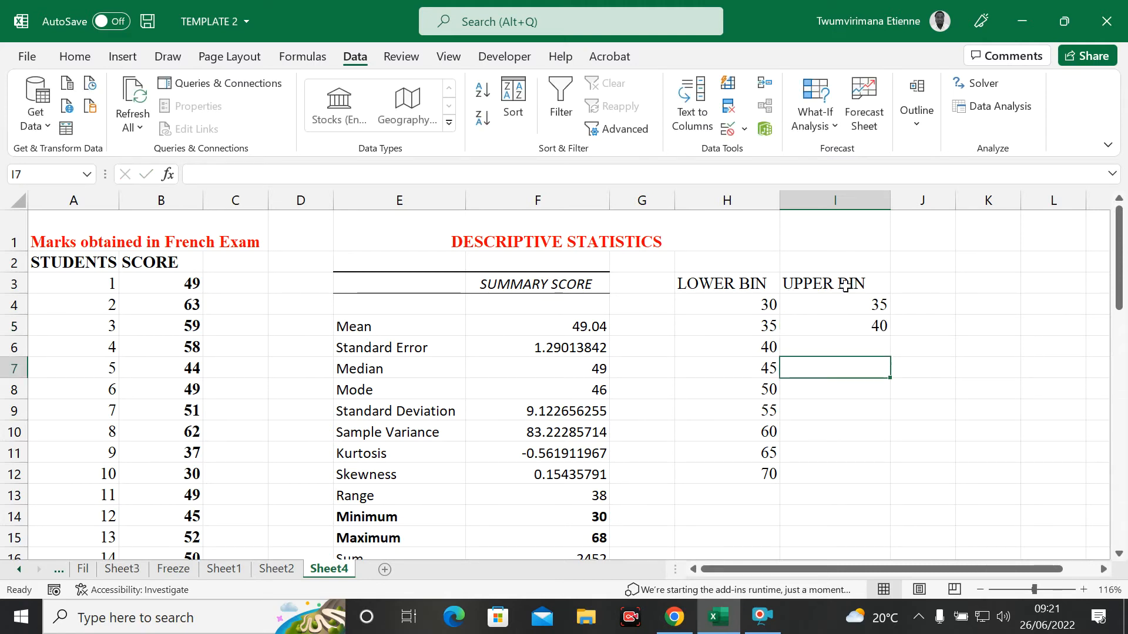
left_click(862, 305)
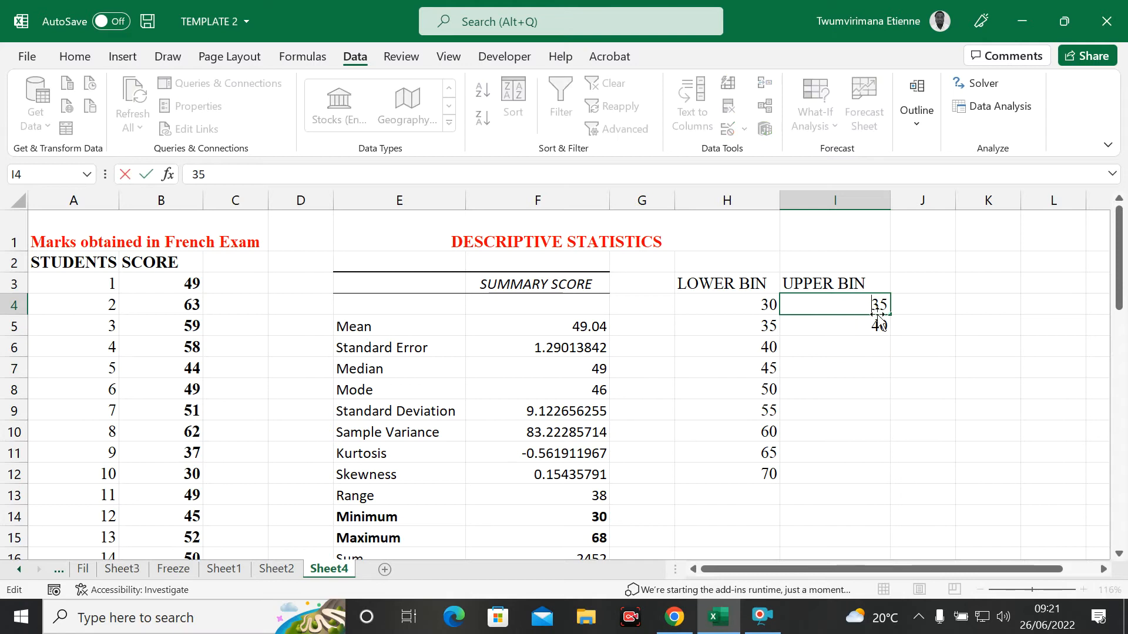
left_click(864, 343)
left_click_drag(858, 300, 888, 464)
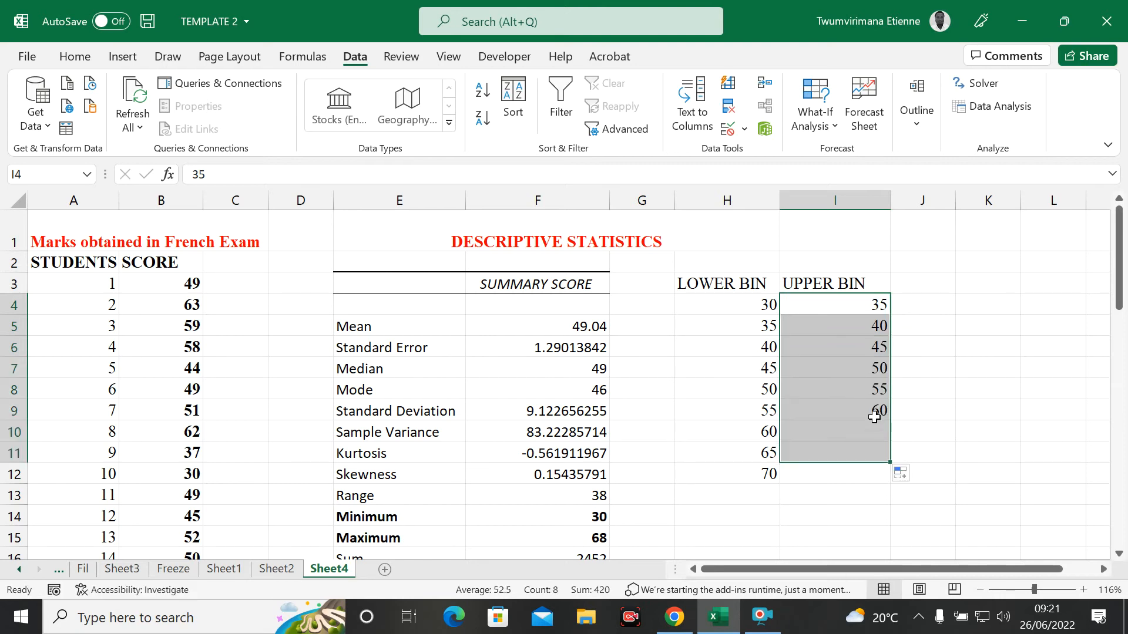
left_click(908, 390)
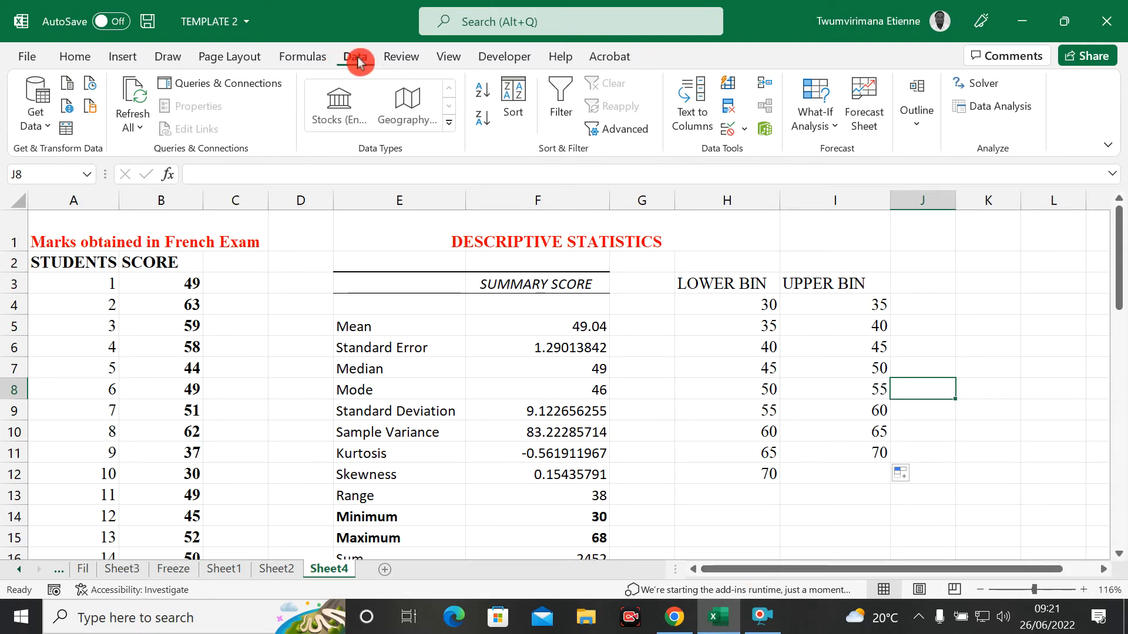
Start the Histogram tool from the Data Analysis tools
left_click(992, 112)
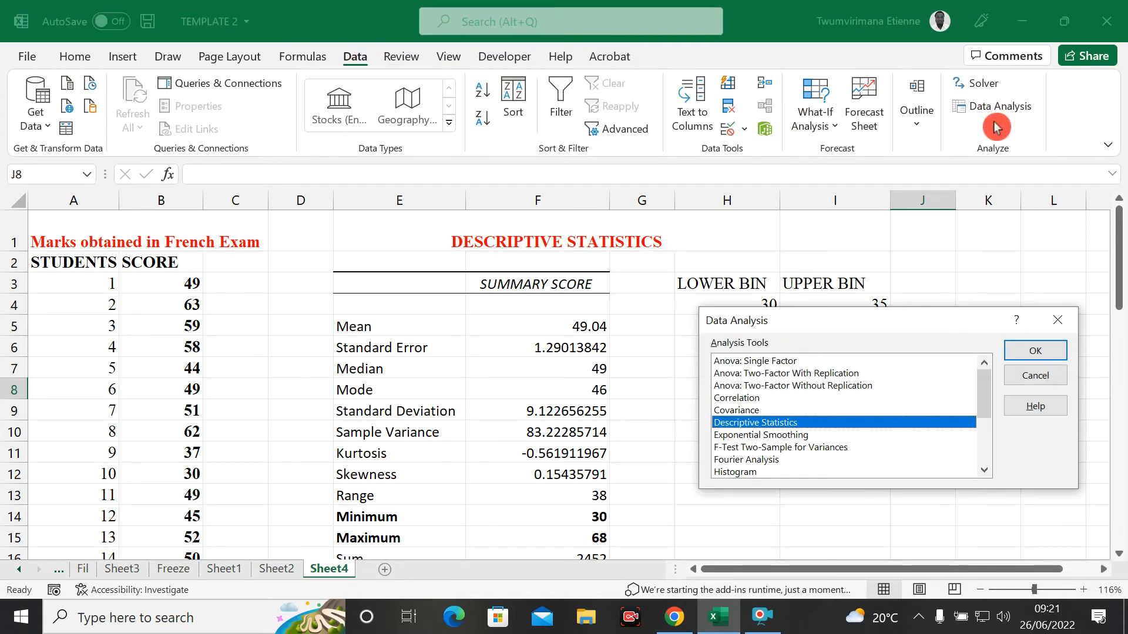
left_click(739, 473)
left_click(1032, 350)
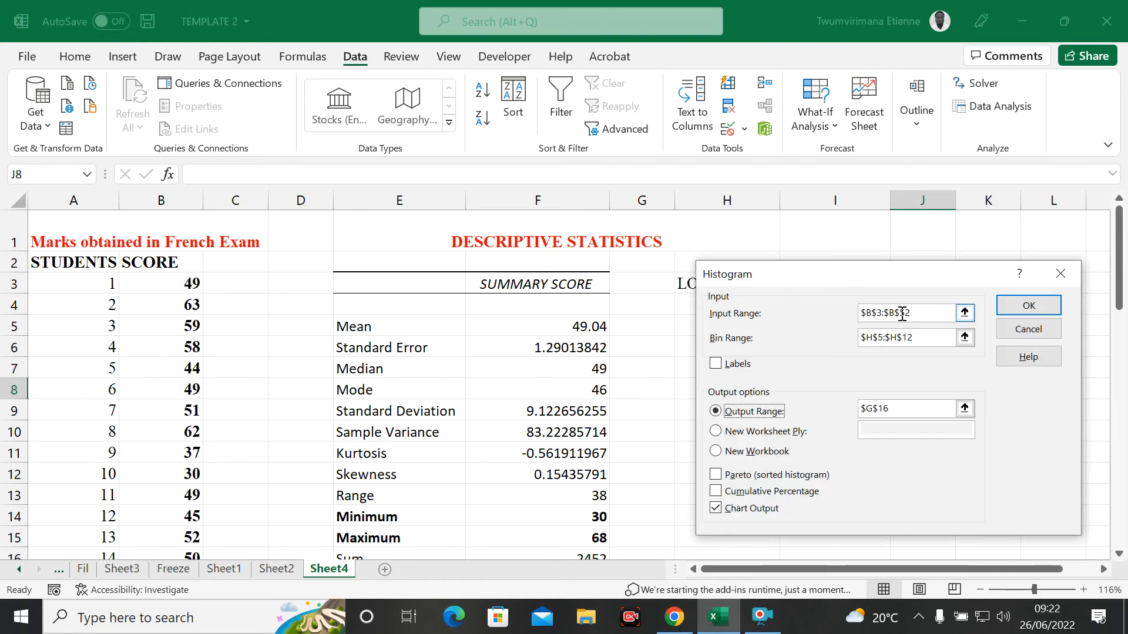
Clear the leftover input range and bin range from the histogram settings
left_click(919, 313)
left_click_drag(919, 313, 841, 314)
key("BackSpace")
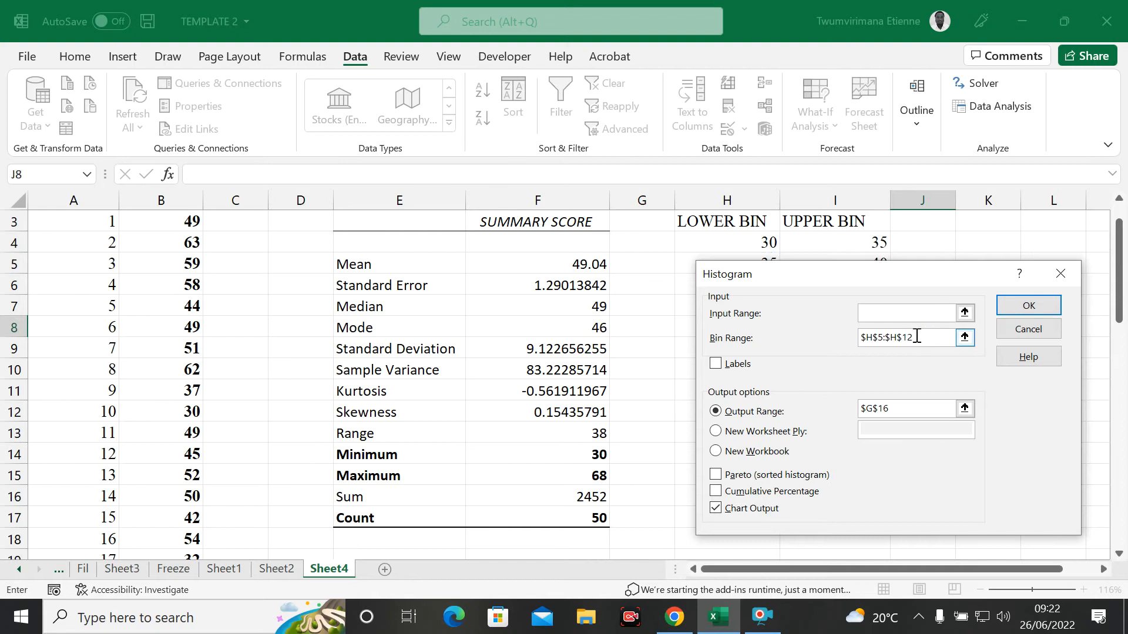
key("BackSpace")
key("BackSpace")
key("BackSpace")
key("BackSpace")
key("BackSpace")
key("BackSpace")
key("BackSpace")
key("BackSpace")
key("BackSpace")
Set the histogram's input range to the student scores in B3:B52
left_click(890, 318)
scroll(300, 314, "up", 1)
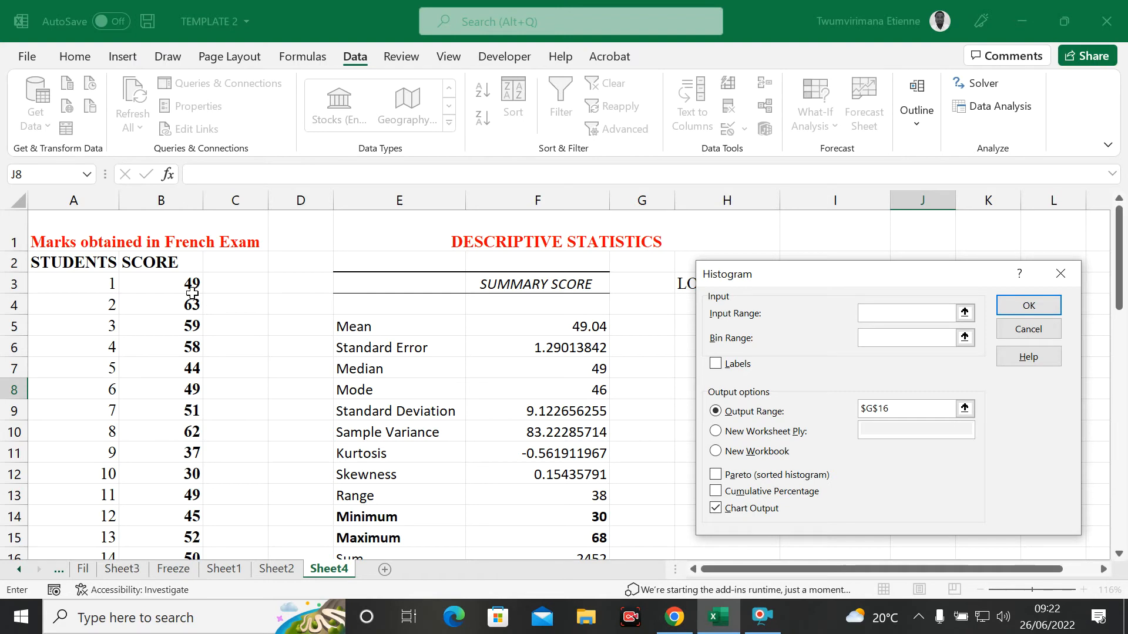
left_click_drag(168, 287, 197, 498)
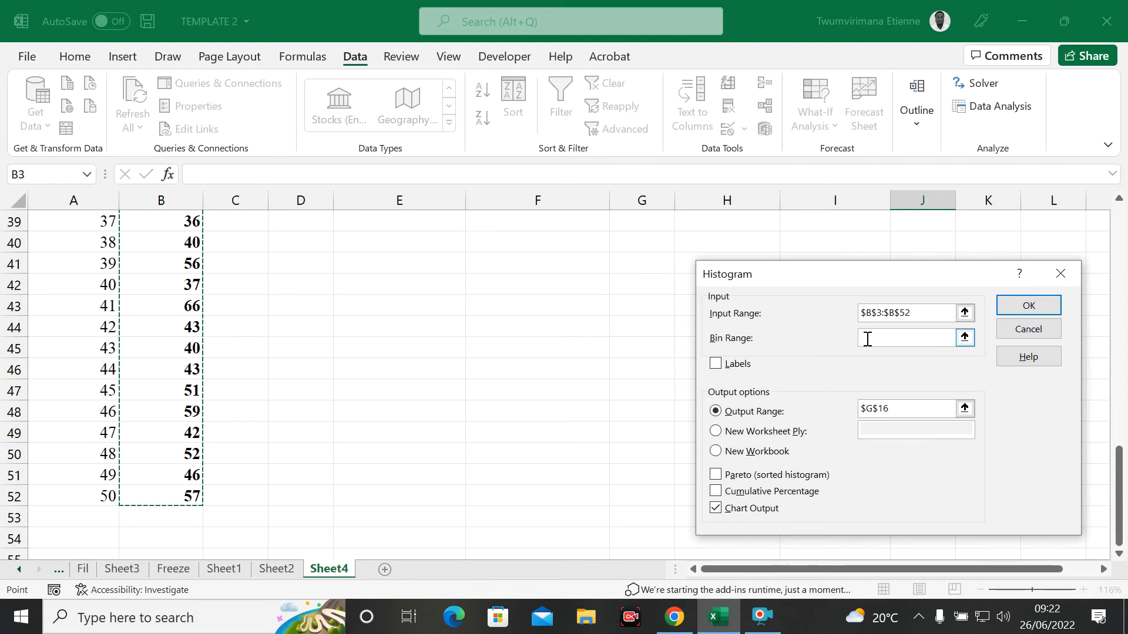
Move the Histogram dialog clear of the bin columns and set the bin range to the upper bins in I4:I11
left_click_drag(1122, 461, 1122, 241)
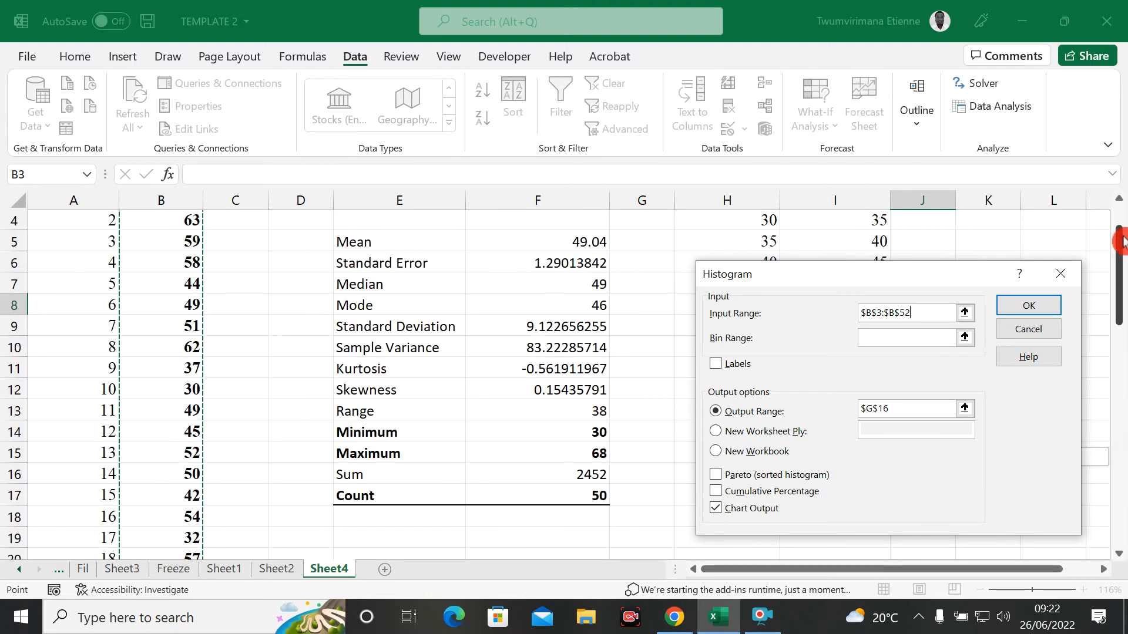
left_click_drag(938, 281, 547, 280)
left_click_drag(1121, 299, 1120, 262)
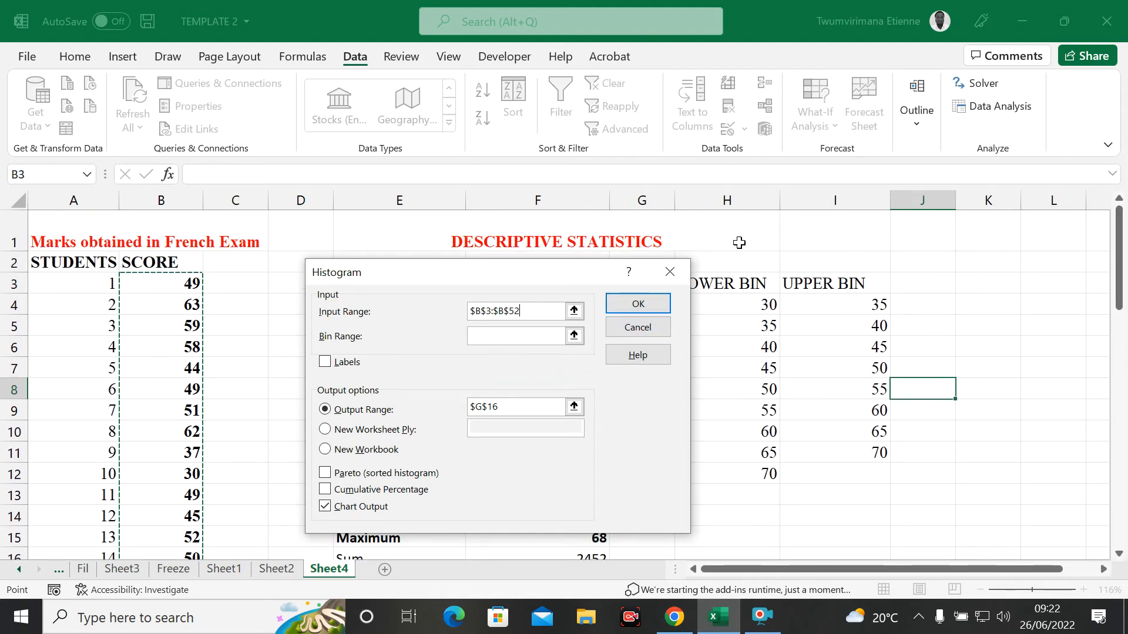
left_click(552, 343)
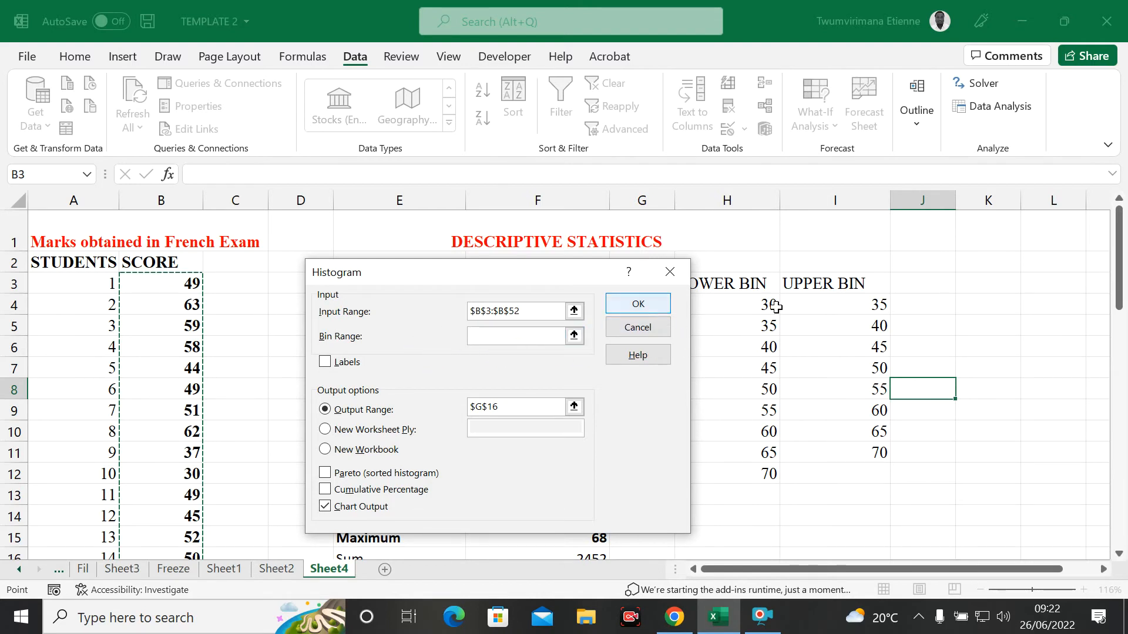
left_click(471, 340)
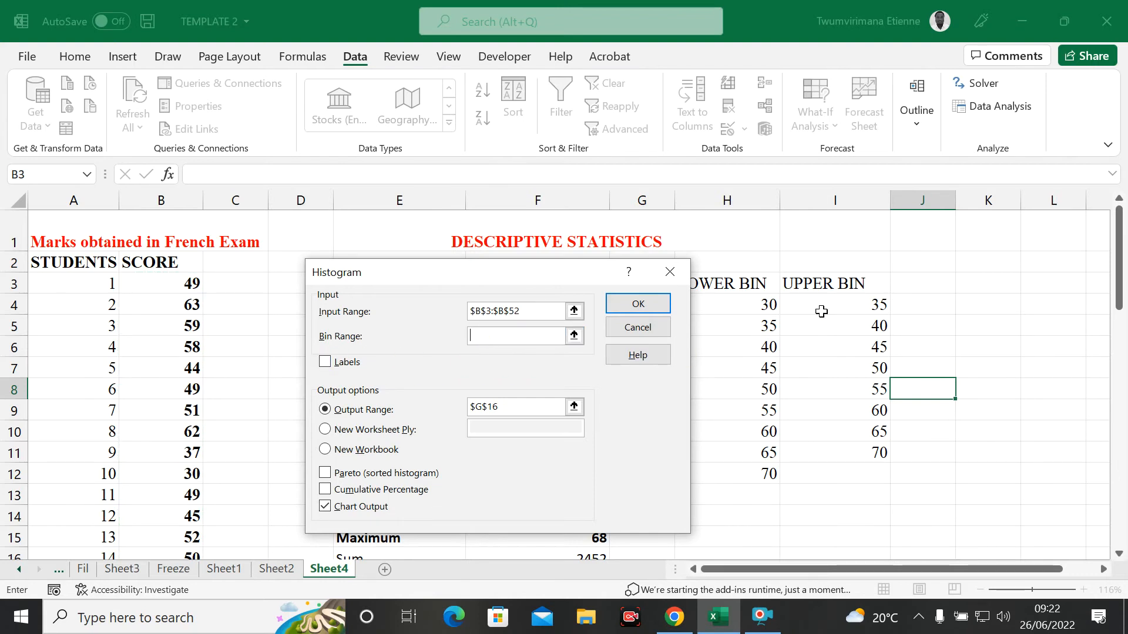
left_click_drag(857, 305, 885, 442)
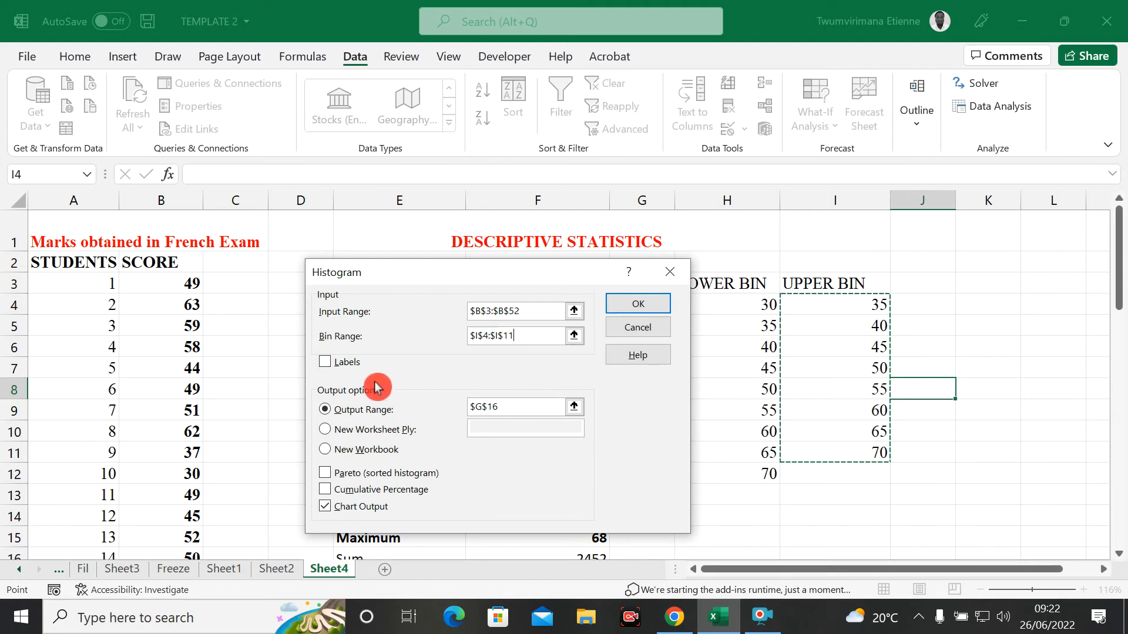
Set the output range to K4, keep Chart Output enabled, add Cumulative Percentage, and generate the histogram
left_click(518, 411)
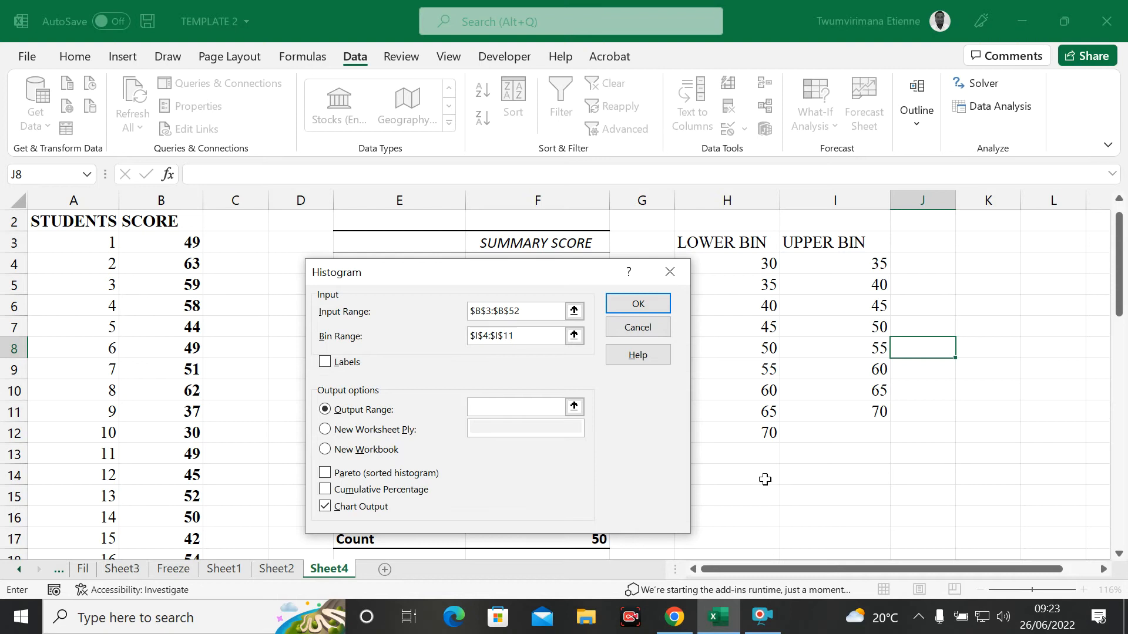
left_click(975, 262)
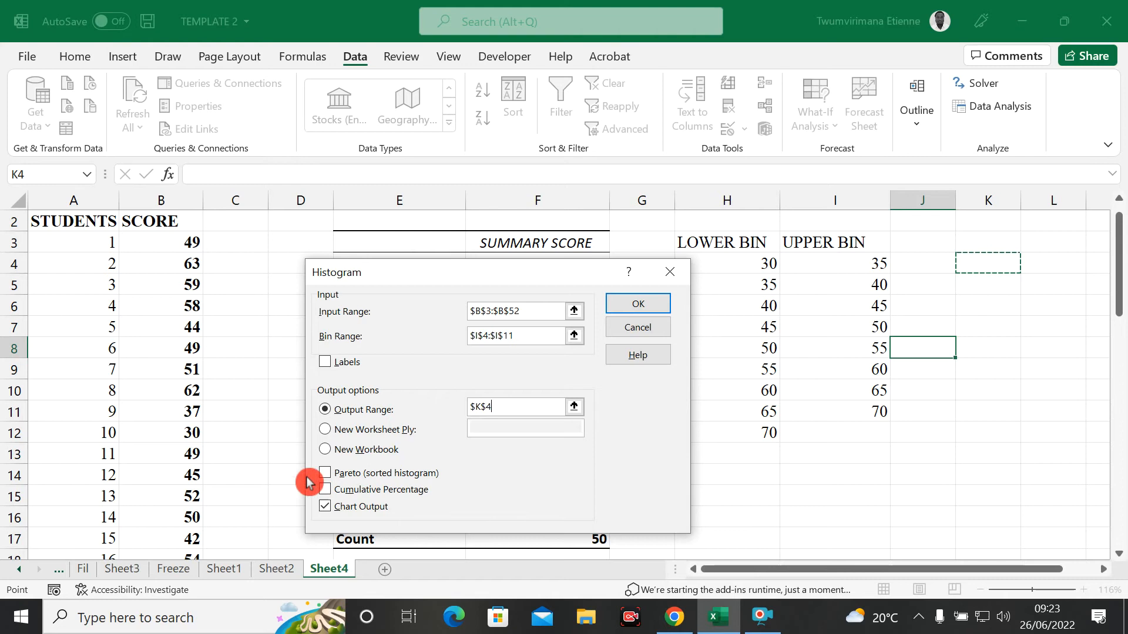
left_click(329, 508)
left_click(325, 507)
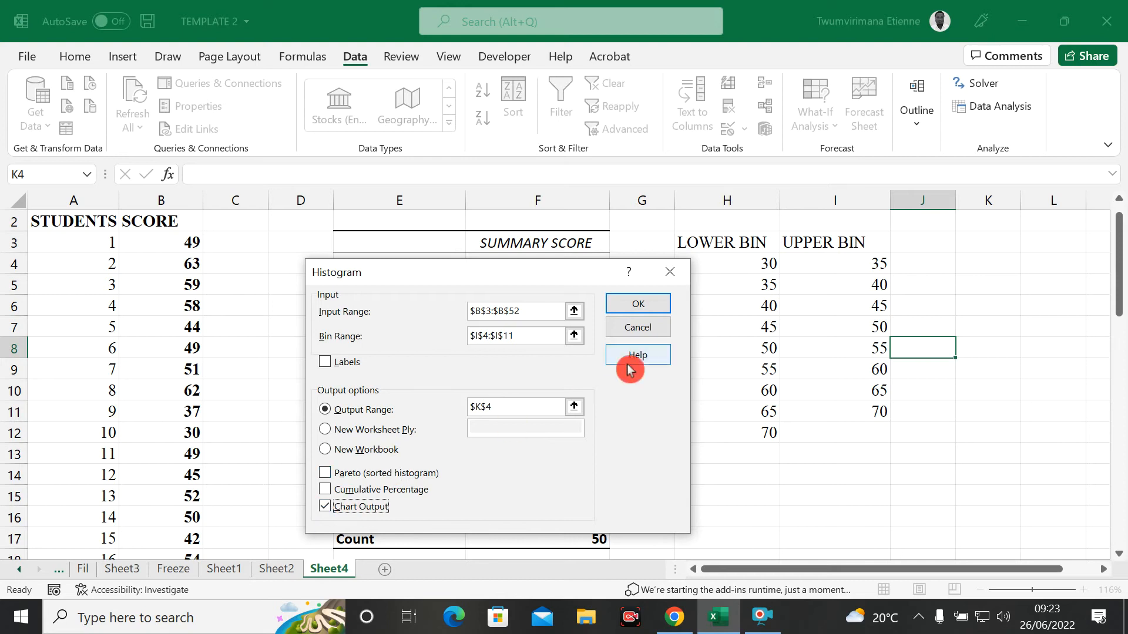
left_click(324, 490)
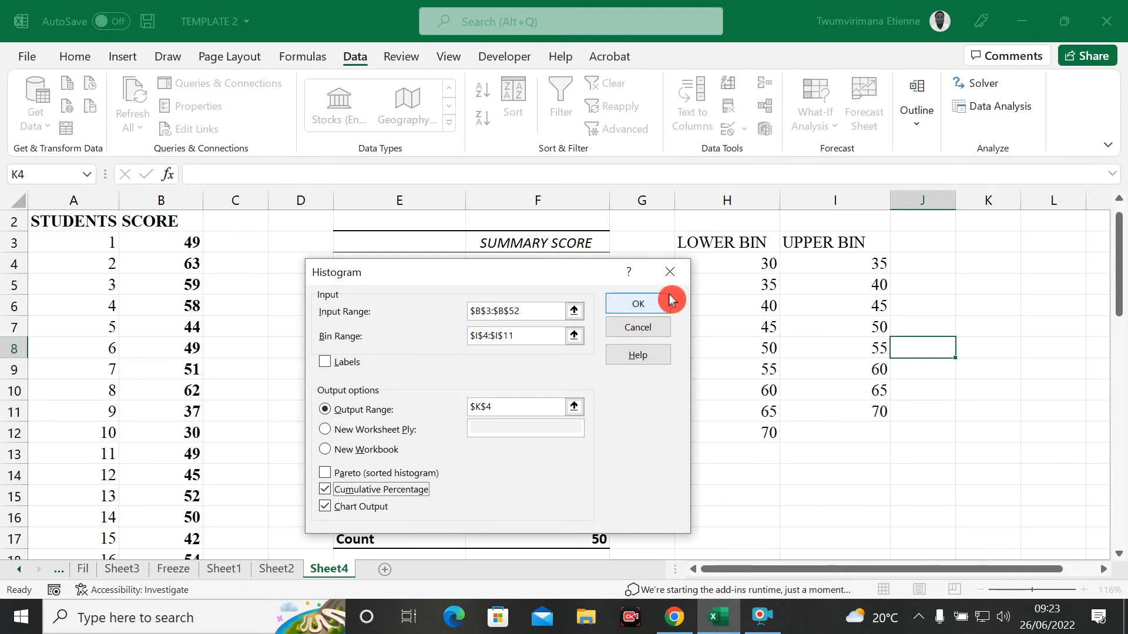
left_click(650, 303)
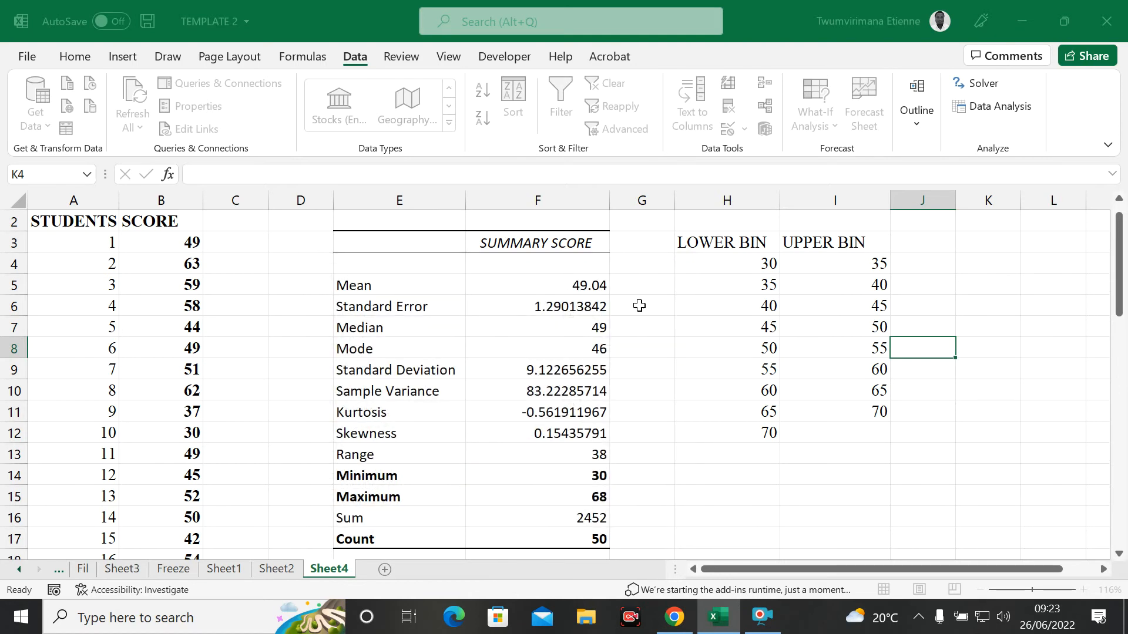
Widen columns M and L so the Cumulative % and Frequency headings of the histogram table fit
left_click_drag(845, 569, 897, 569)
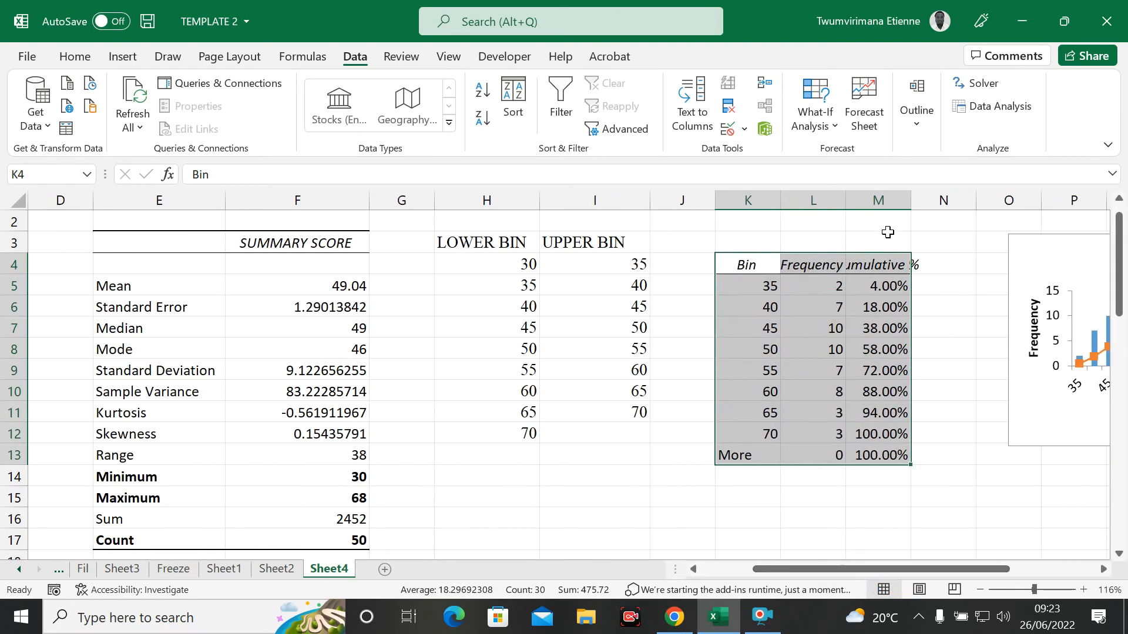
left_click_drag(914, 200, 976, 201)
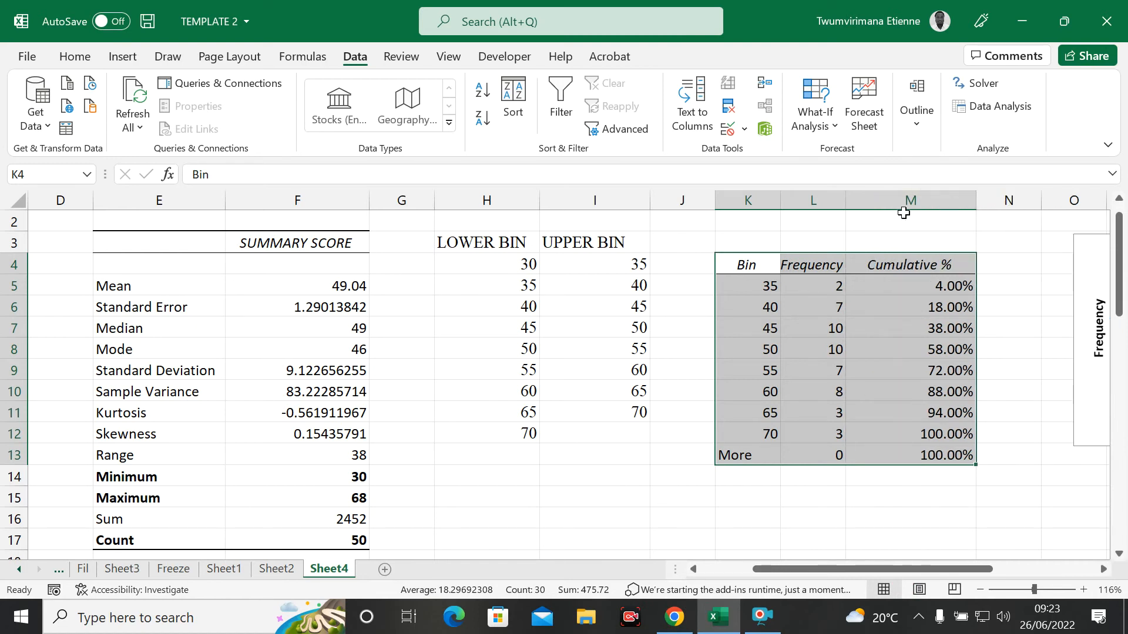
left_click_drag(841, 196, 886, 200)
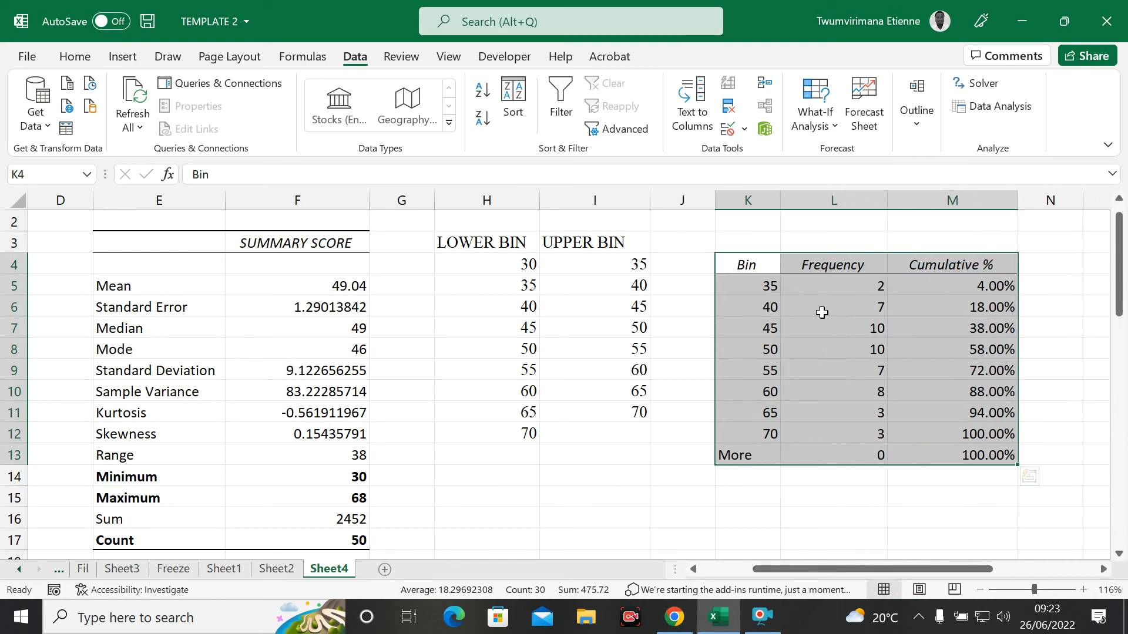
left_click_drag(903, 574, 1017, 576)
left_click_drag(881, 574, 826, 579)
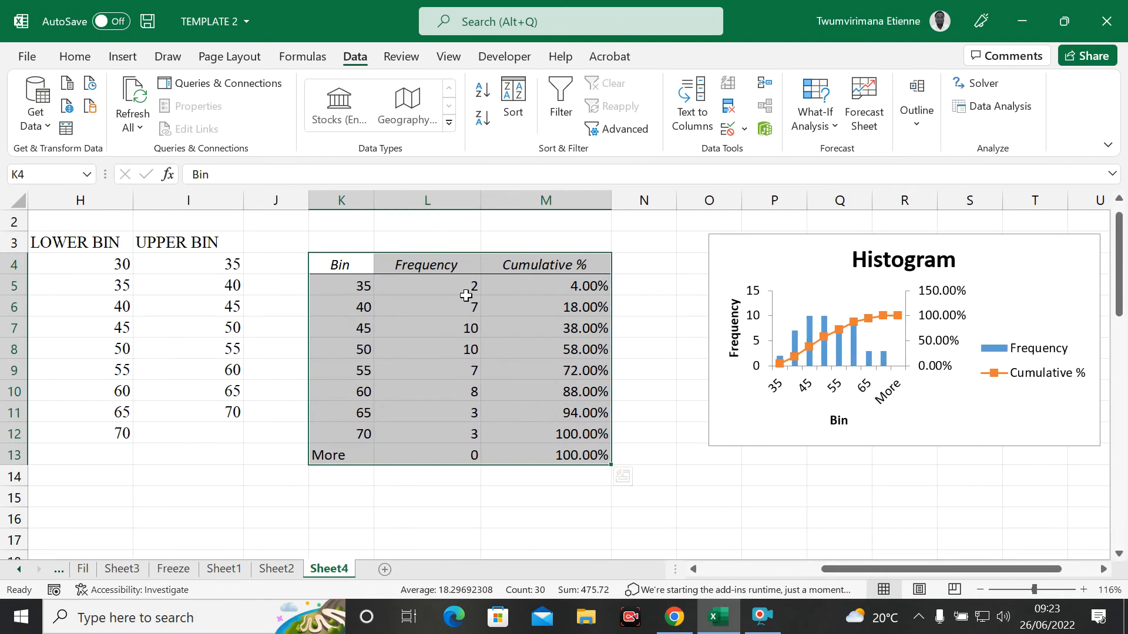
Total the frequencies for bins 35 to 70 in cell L14 with =SUM(L5:L12)
left_click(418, 514)
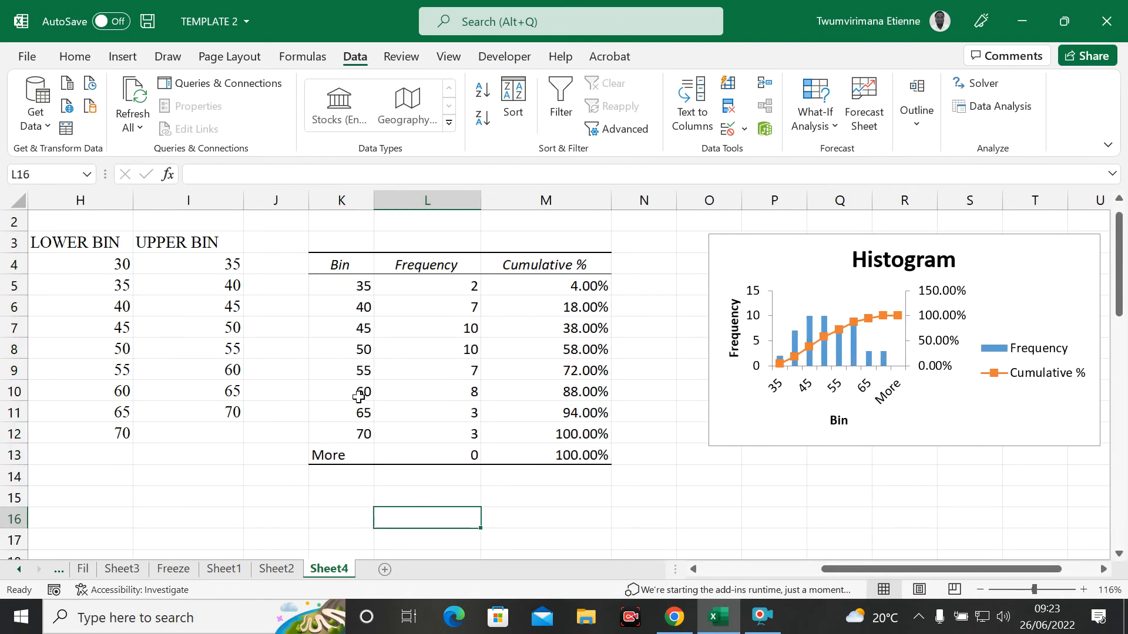
left_click(397, 453)
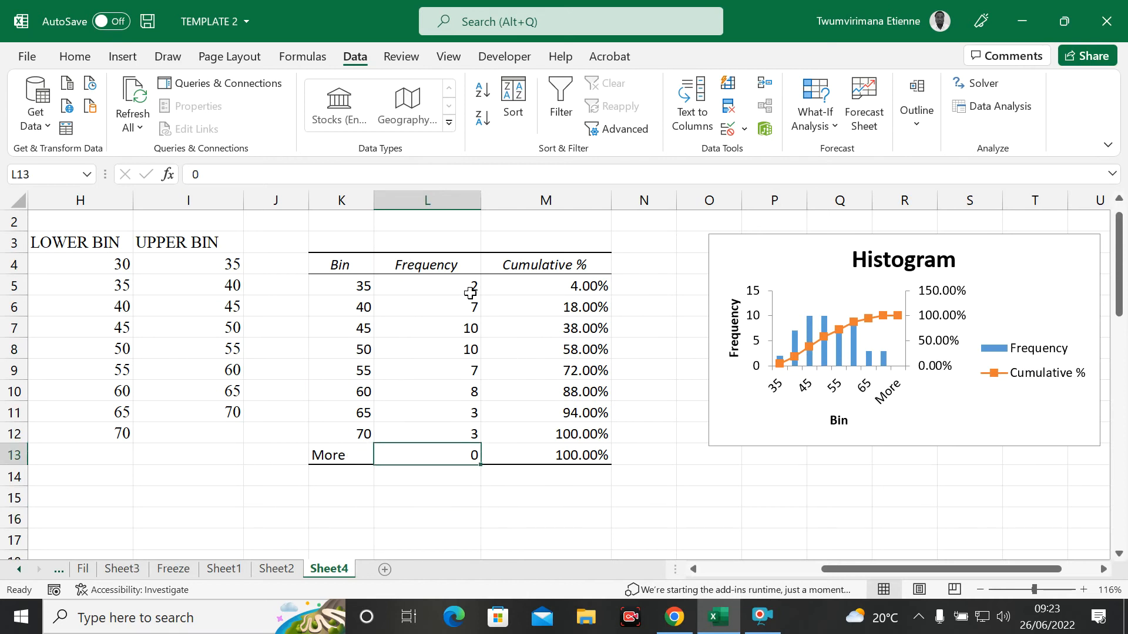
left_click(458, 280)
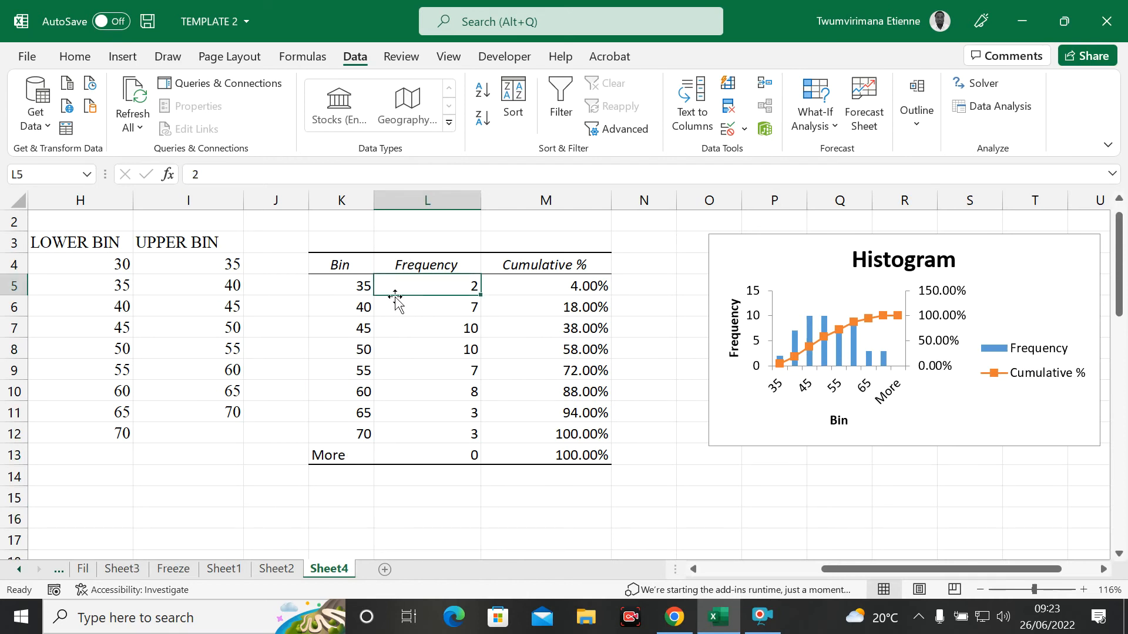
left_click(441, 485)
type("=")
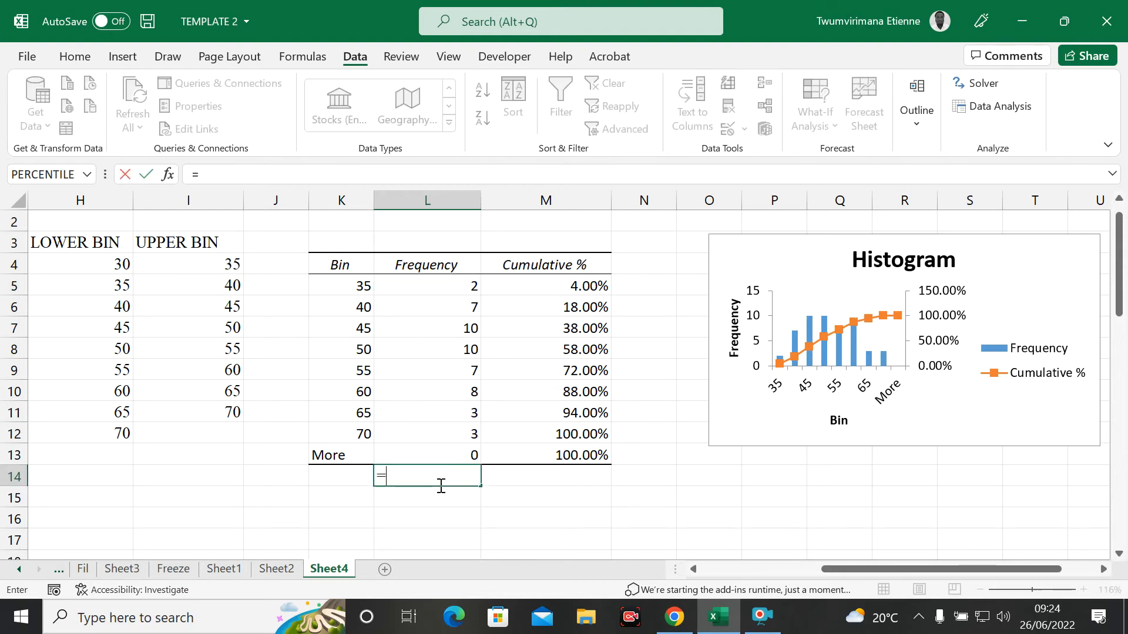
type("SU")
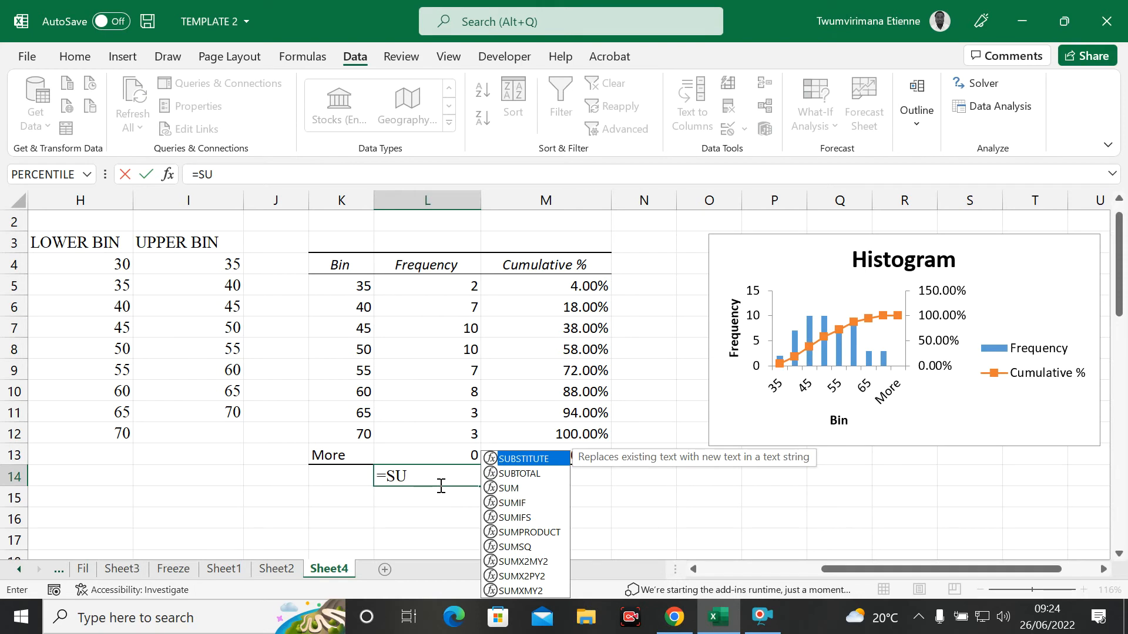
type("M(")
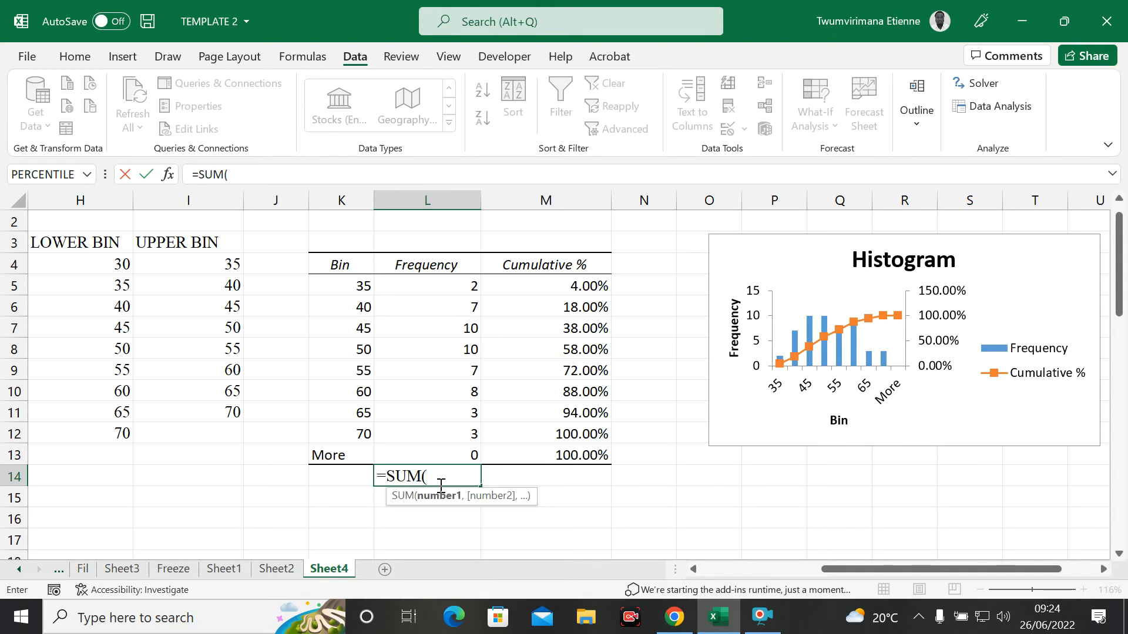
left_click_drag(433, 290, 433, 435)
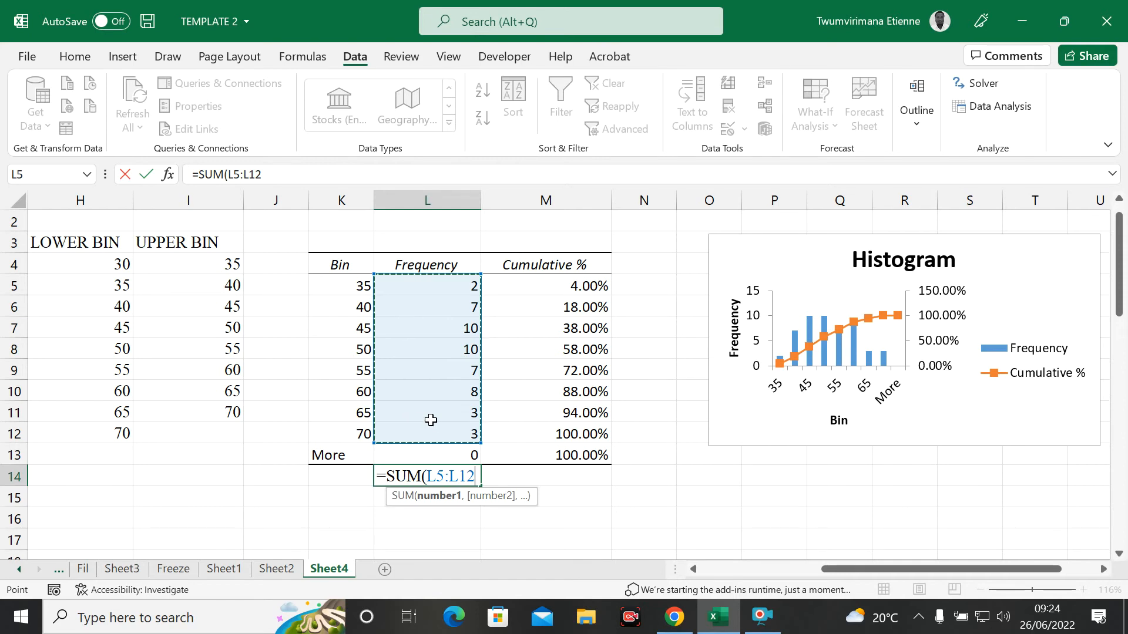
type(")")
key("Return")
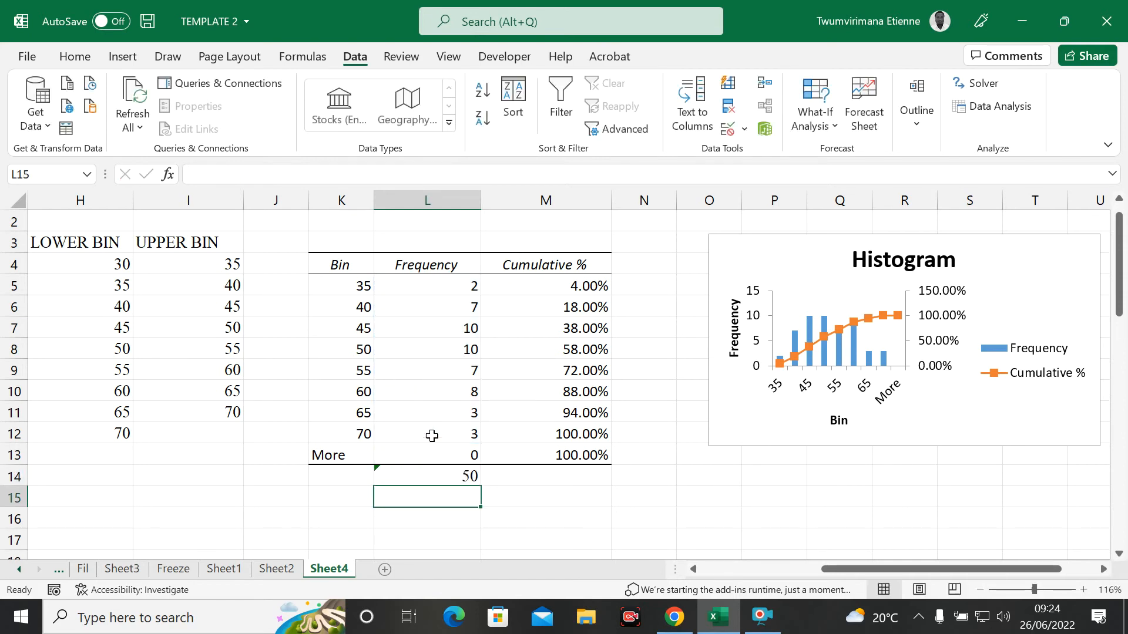
Undo the frequency total entered in L14
left_click(400, 478)
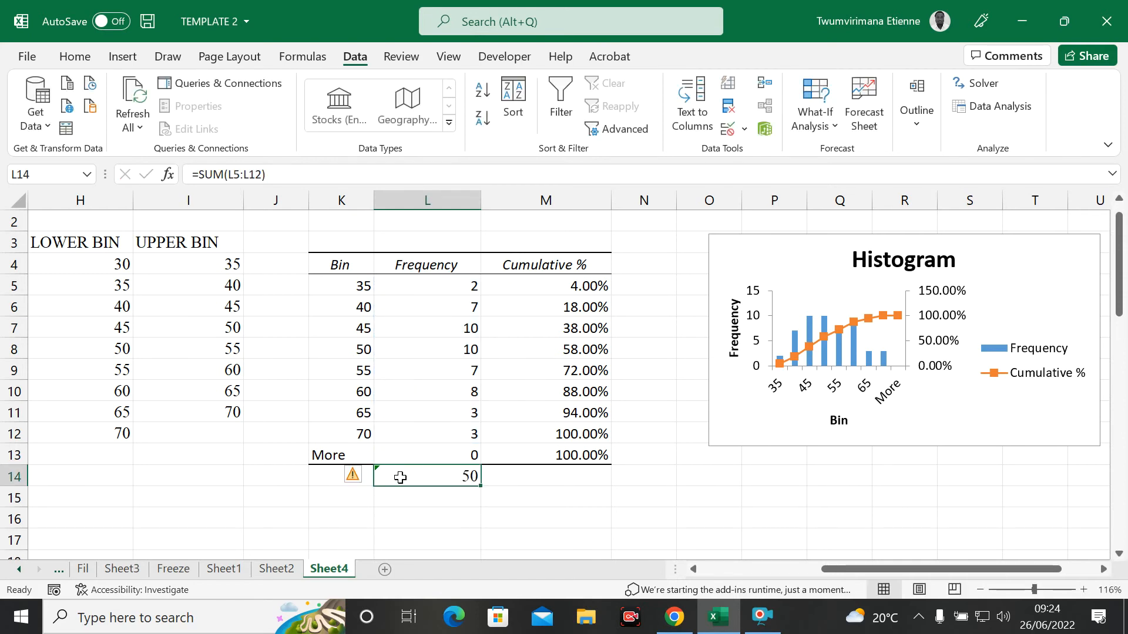
key("ctrl+z")
left_click(556, 539)
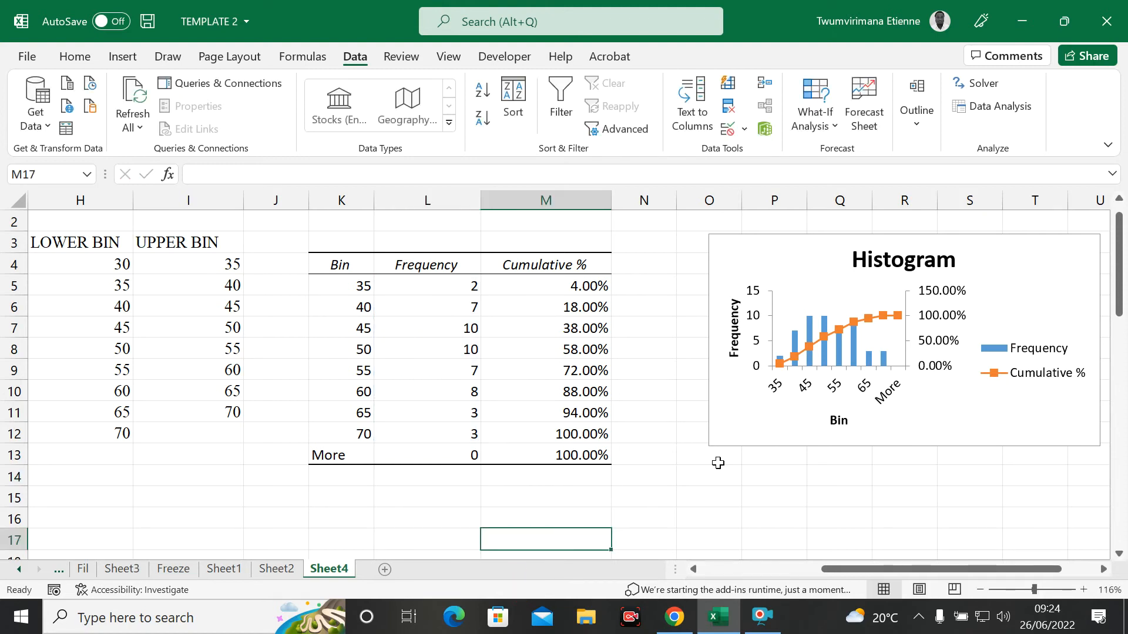
Enlarge the histogram chart downward and to both sides to about 6.91 cm high and 12.32 cm wide
left_click_drag(850, 571, 894, 577)
left_click(647, 333)
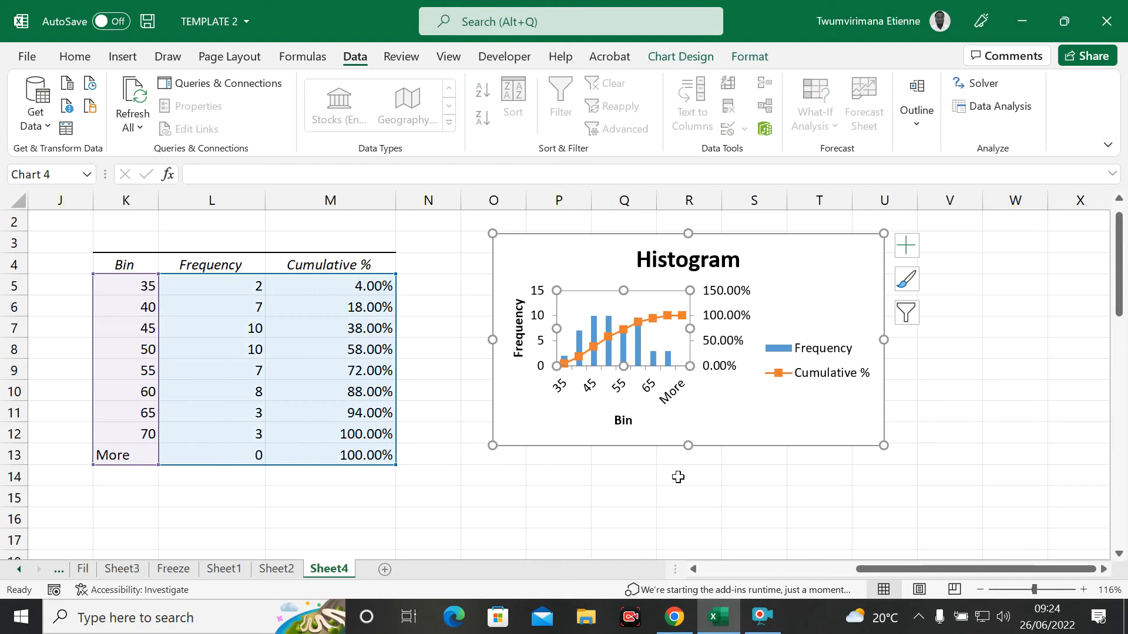
left_click_drag(683, 447, 685, 501)
left_click_drag(491, 368, 455, 368)
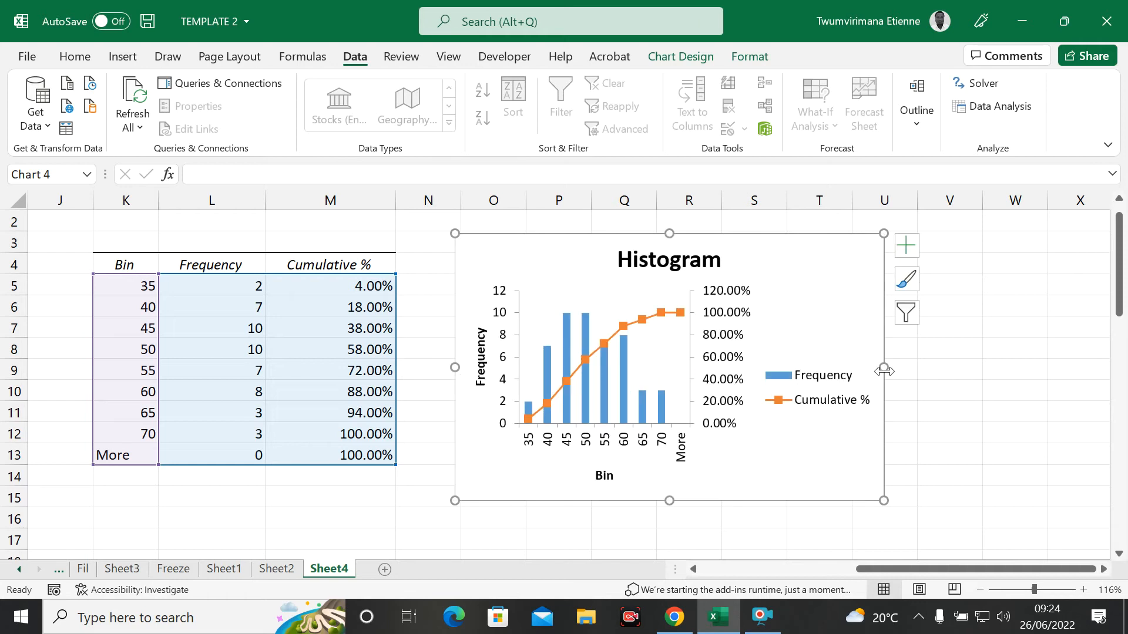
left_click_drag(884, 369, 930, 368)
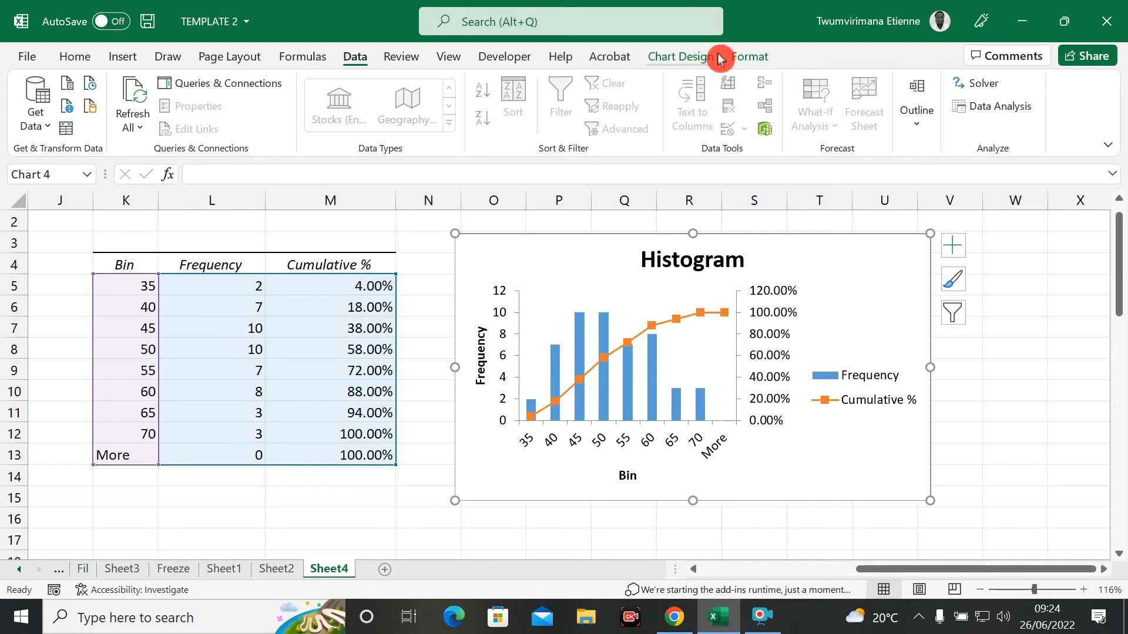
Change the histogram's chart type from the custom combination to Clustered Column
left_click(749, 58)
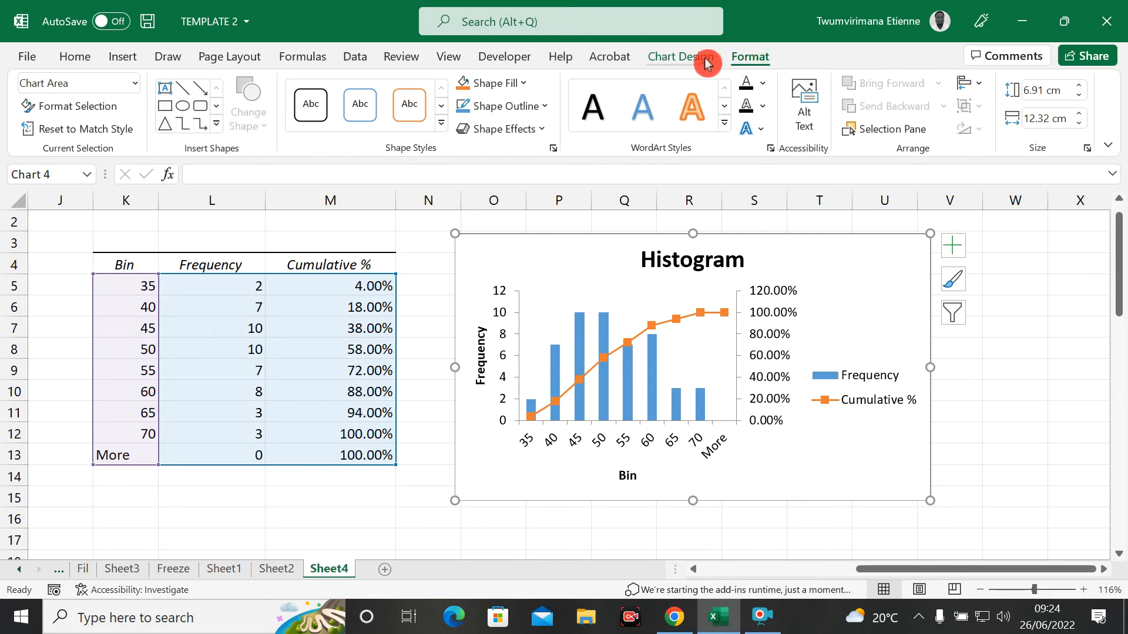
left_click(681, 57)
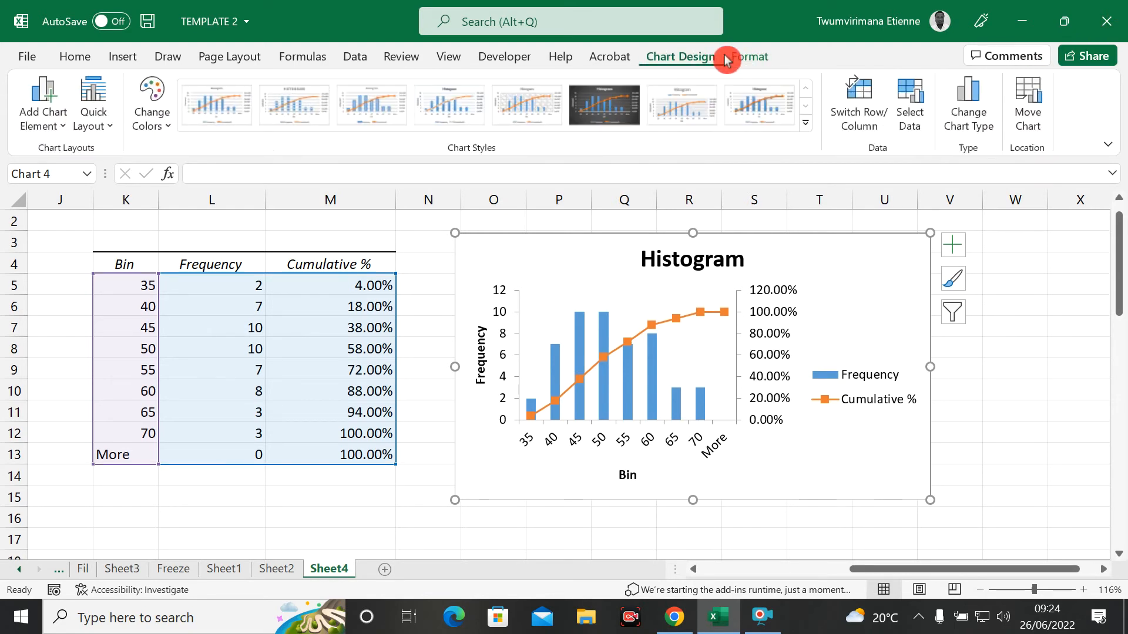
left_click(969, 96)
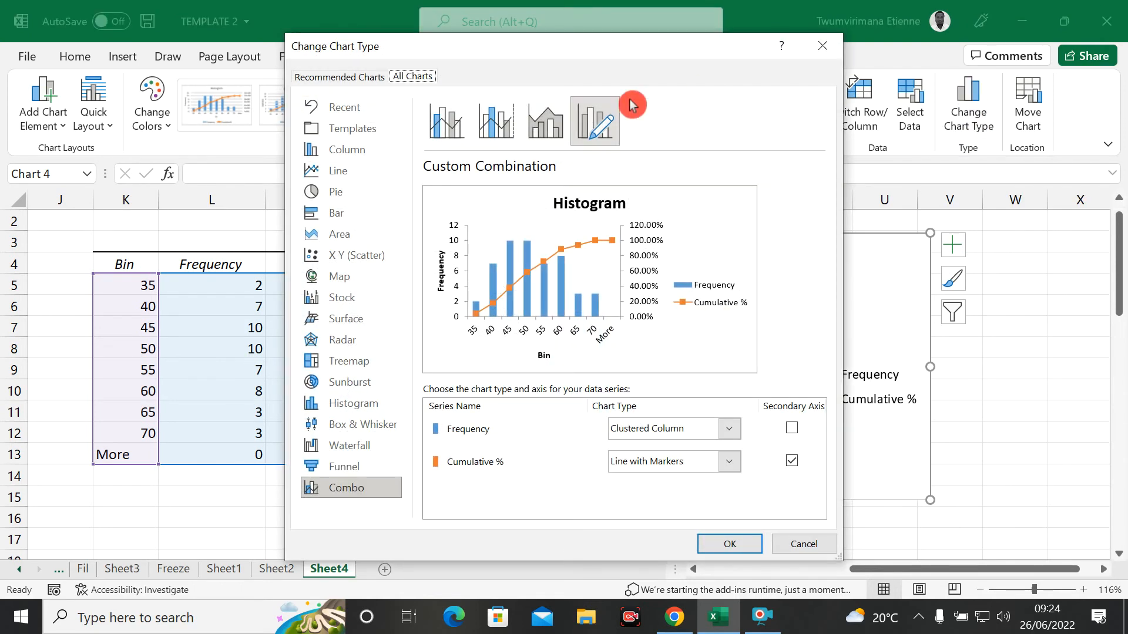
left_click(457, 122)
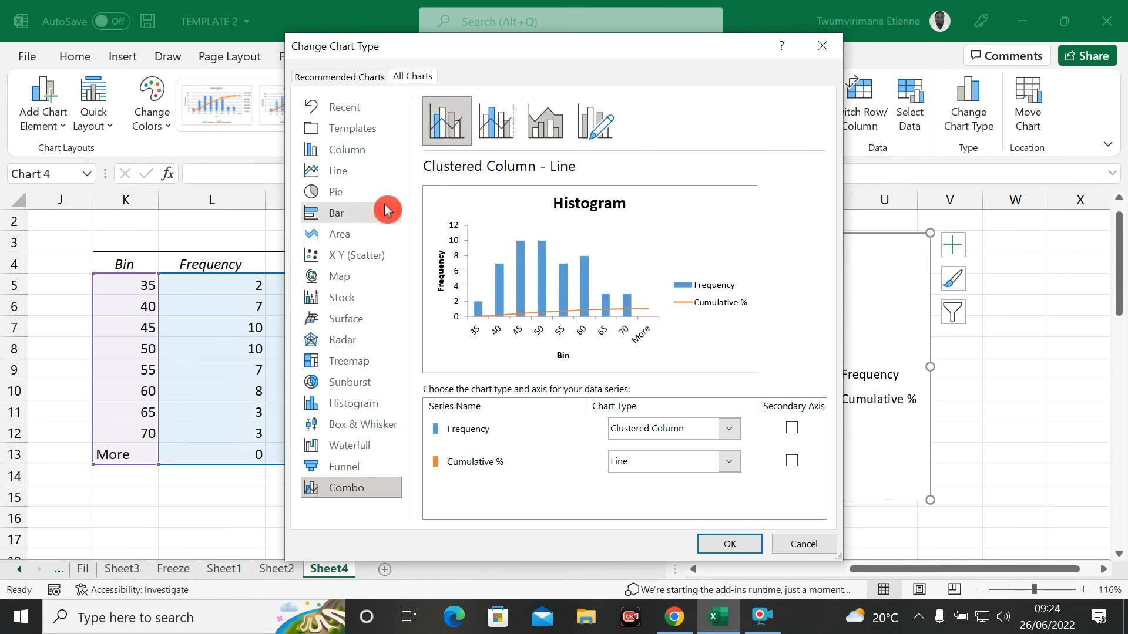
left_click(364, 151)
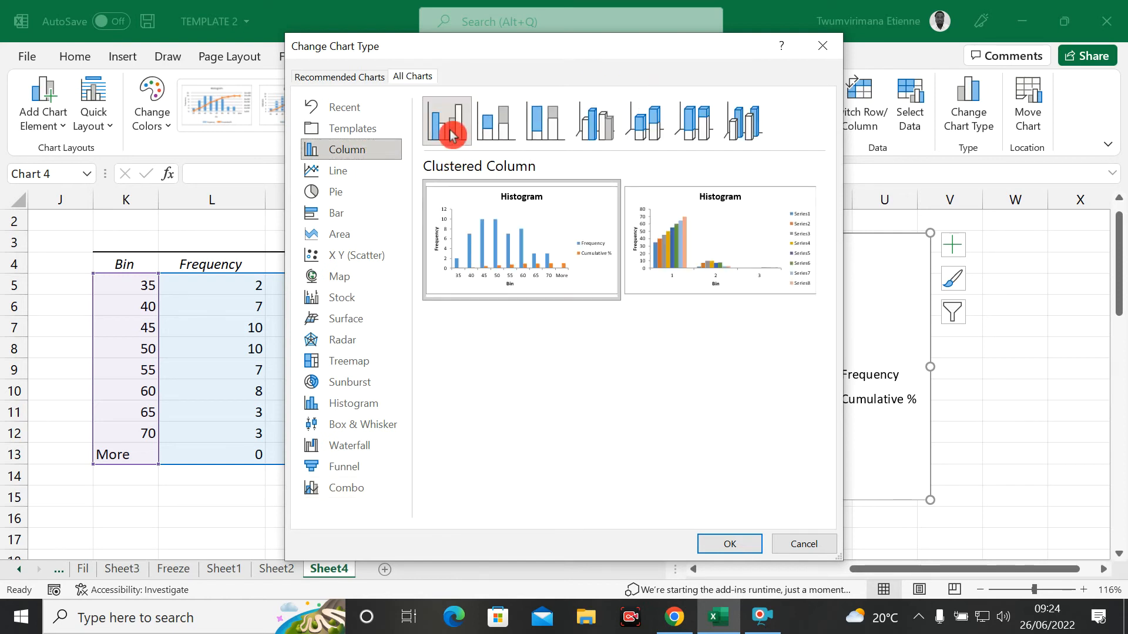
left_click(499, 128)
left_click(545, 126)
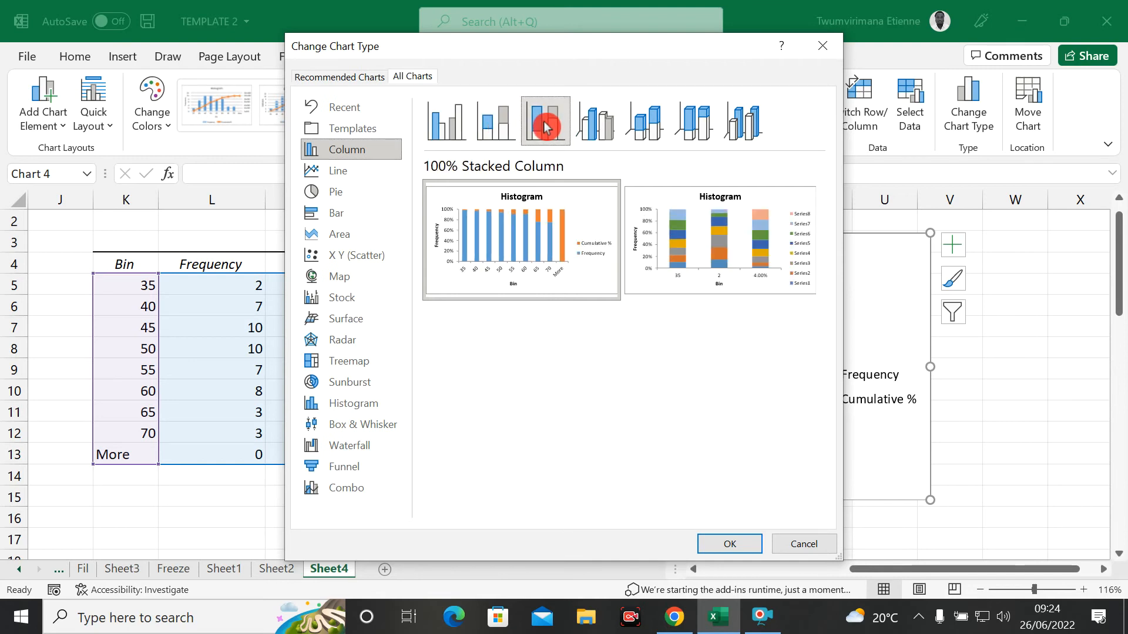
left_click(686, 121)
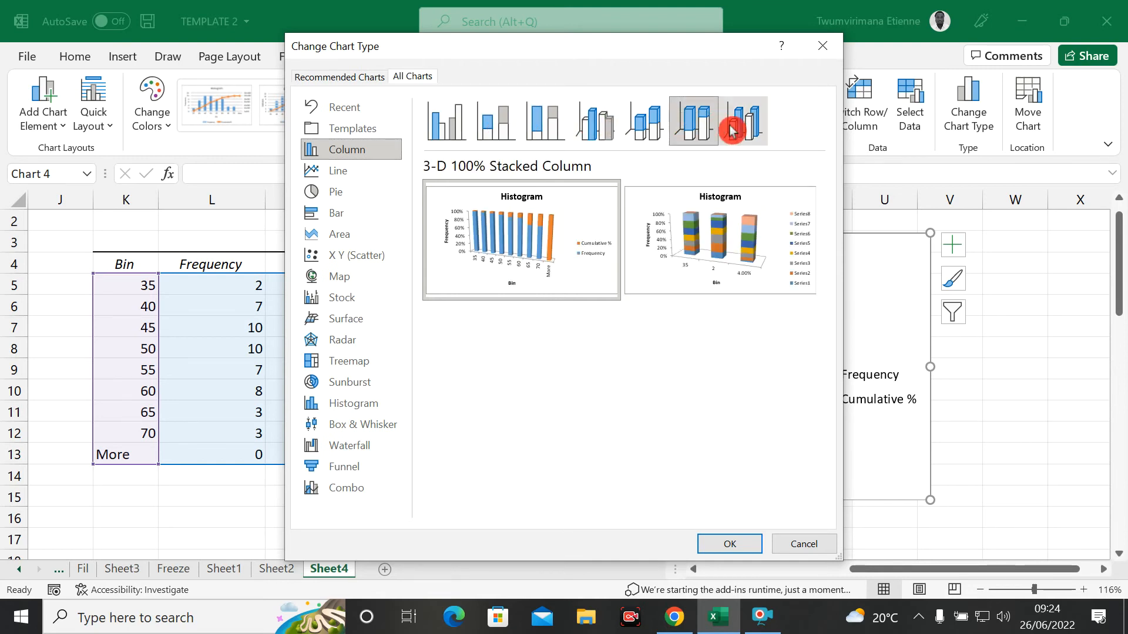
left_click(461, 125)
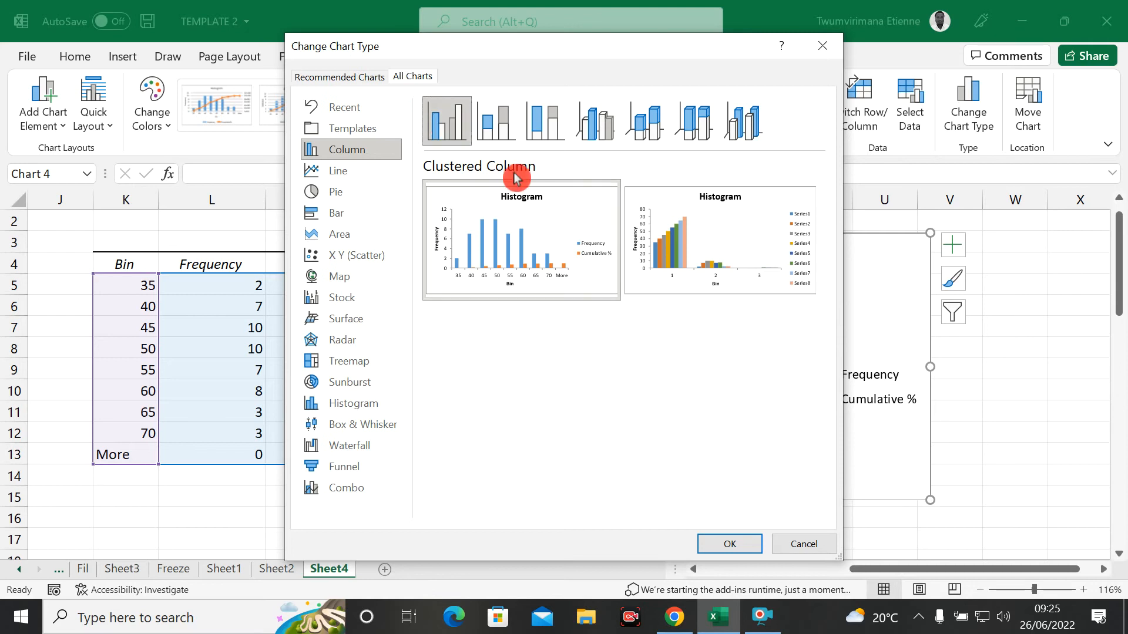
left_click(723, 543)
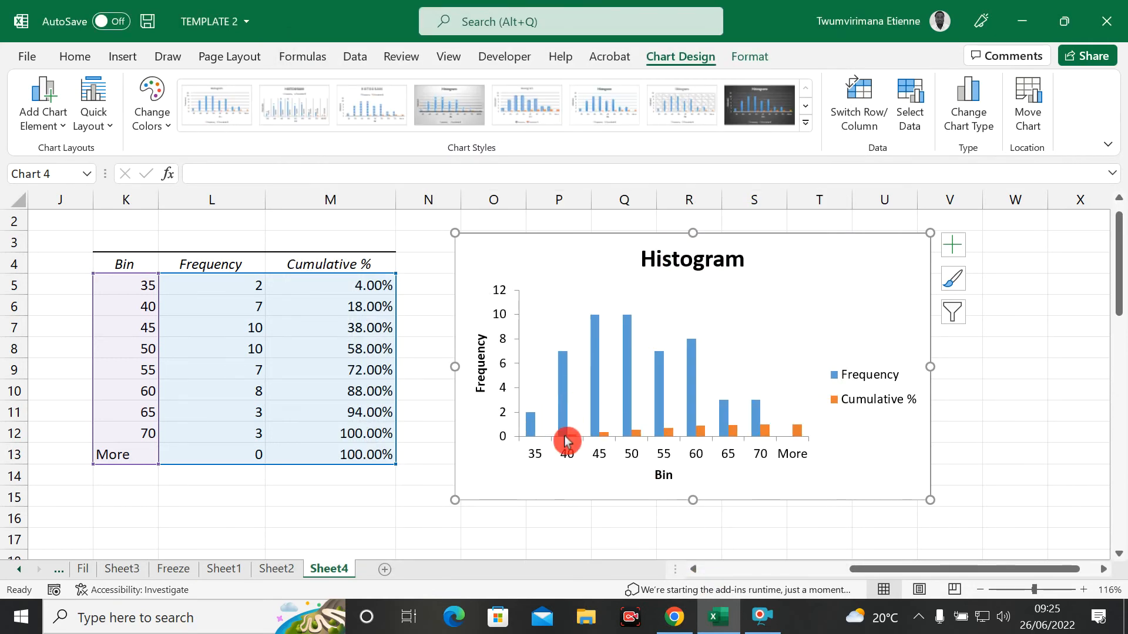
Preview the stacked, 100% stacked and 3-D column subtypes for the histogram, keeping Clustered Column
left_click(989, 348)
left_click(879, 306)
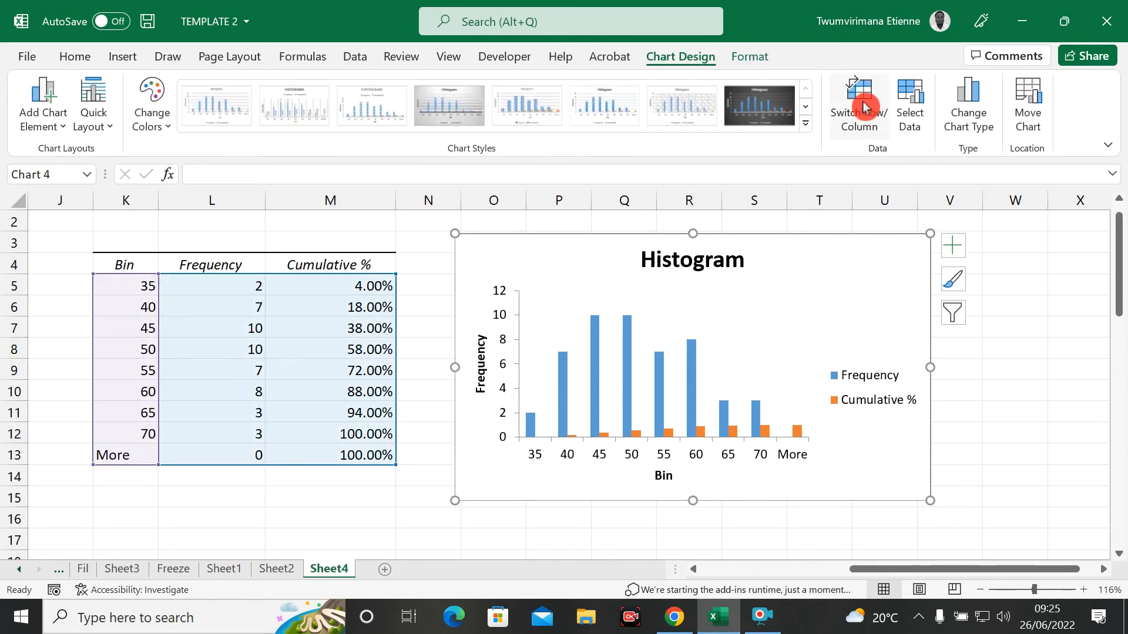
left_click(949, 112)
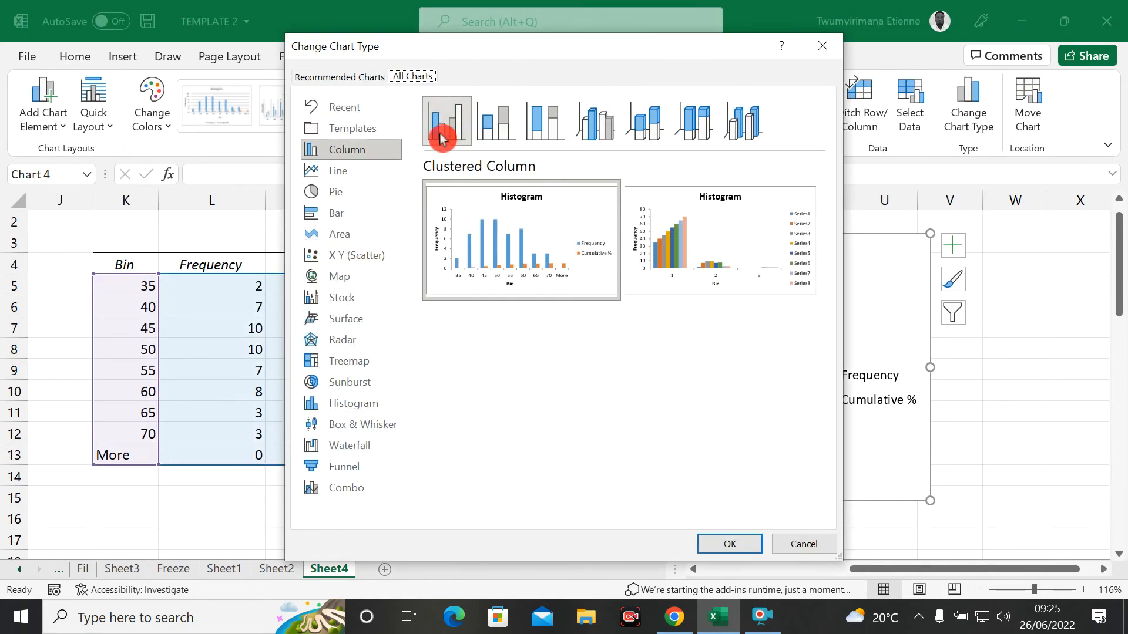
left_click(496, 126)
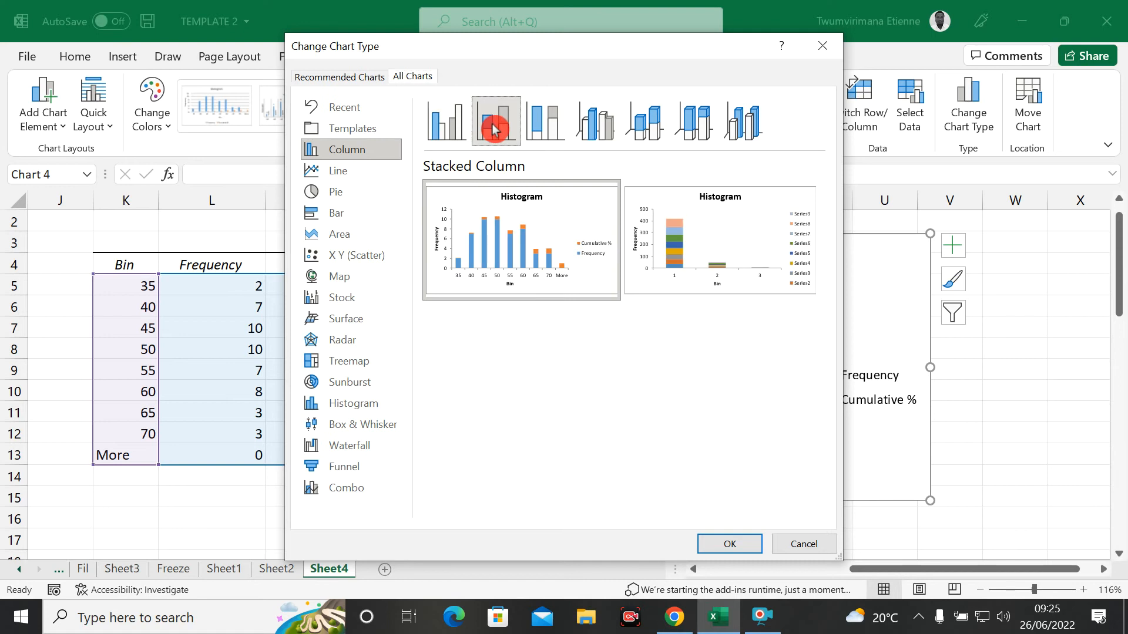
left_click(549, 130)
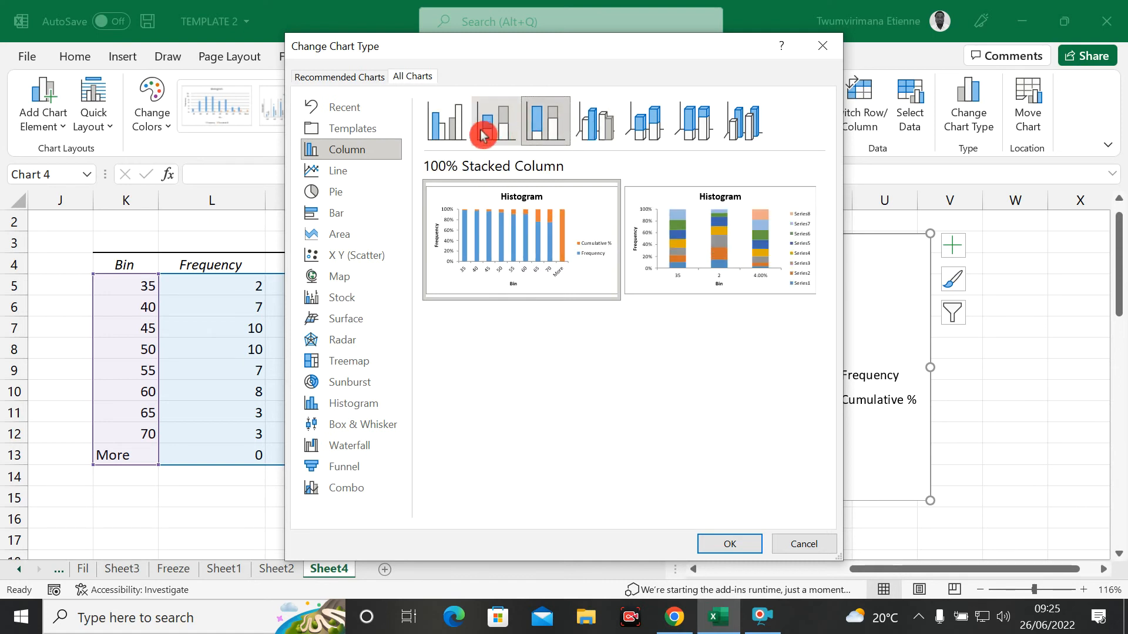
left_click(608, 137)
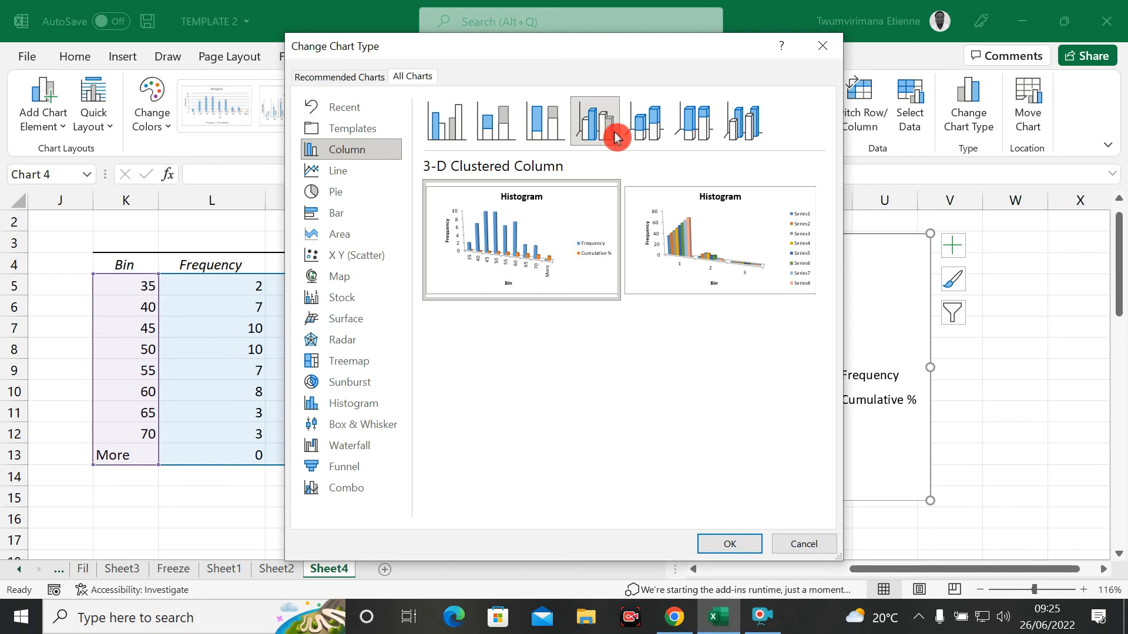
left_click(636, 125)
left_click(703, 131)
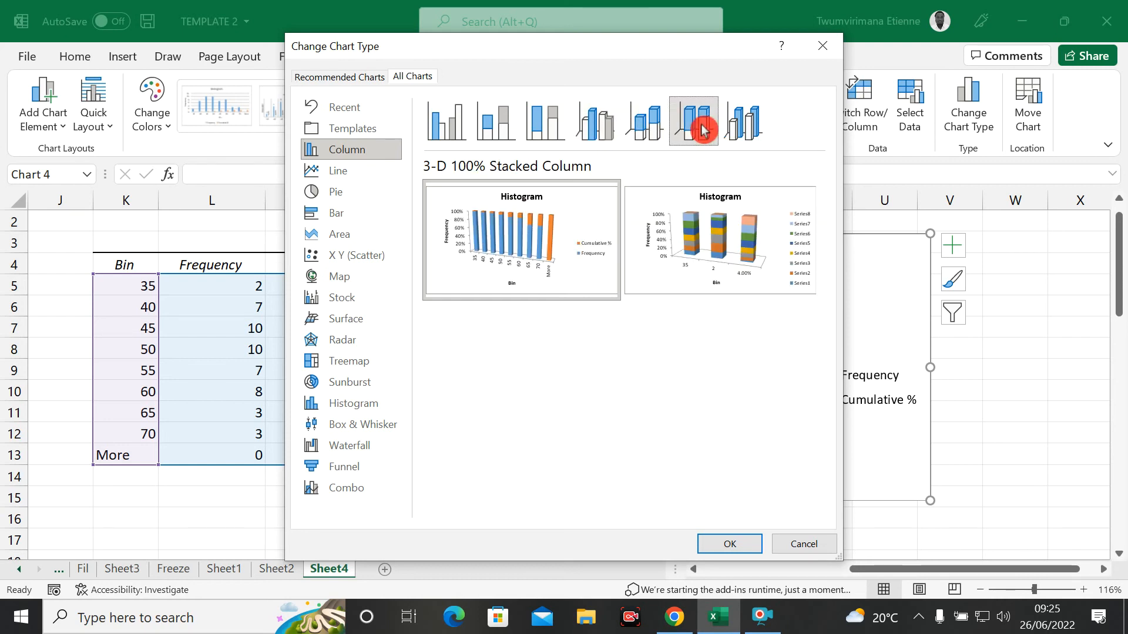
left_click(744, 120)
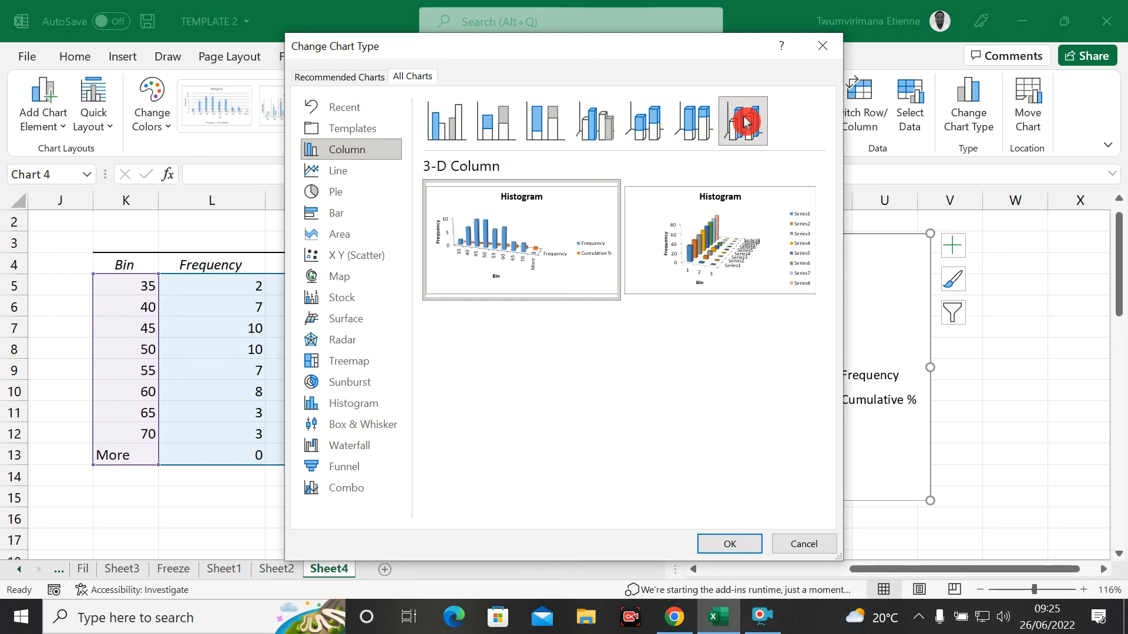
left_click(454, 112)
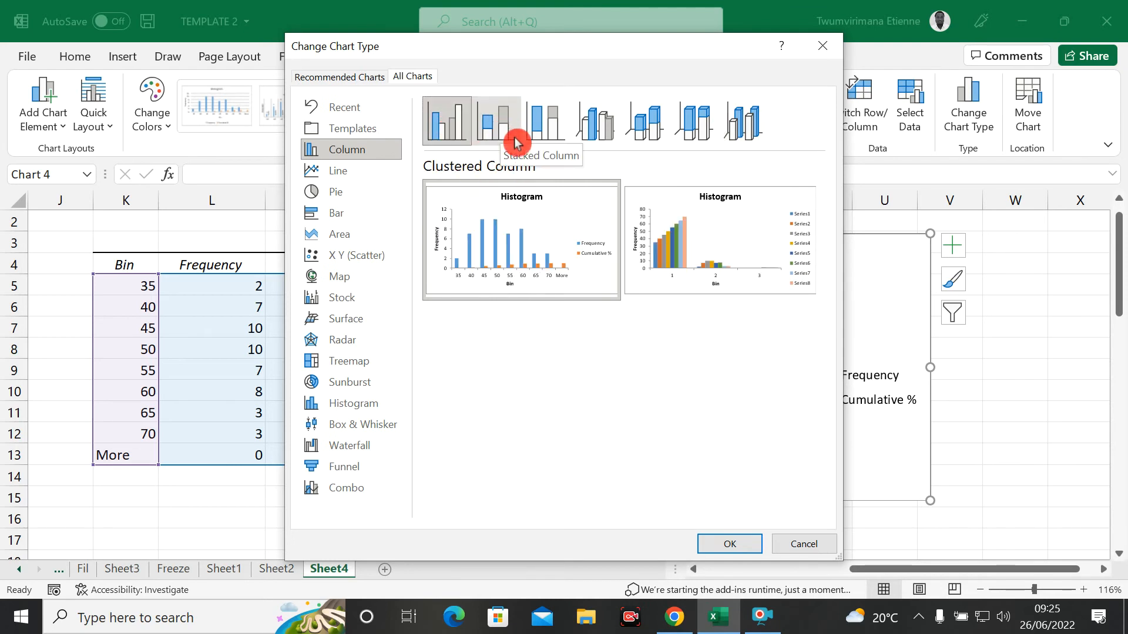
left_click(726, 549)
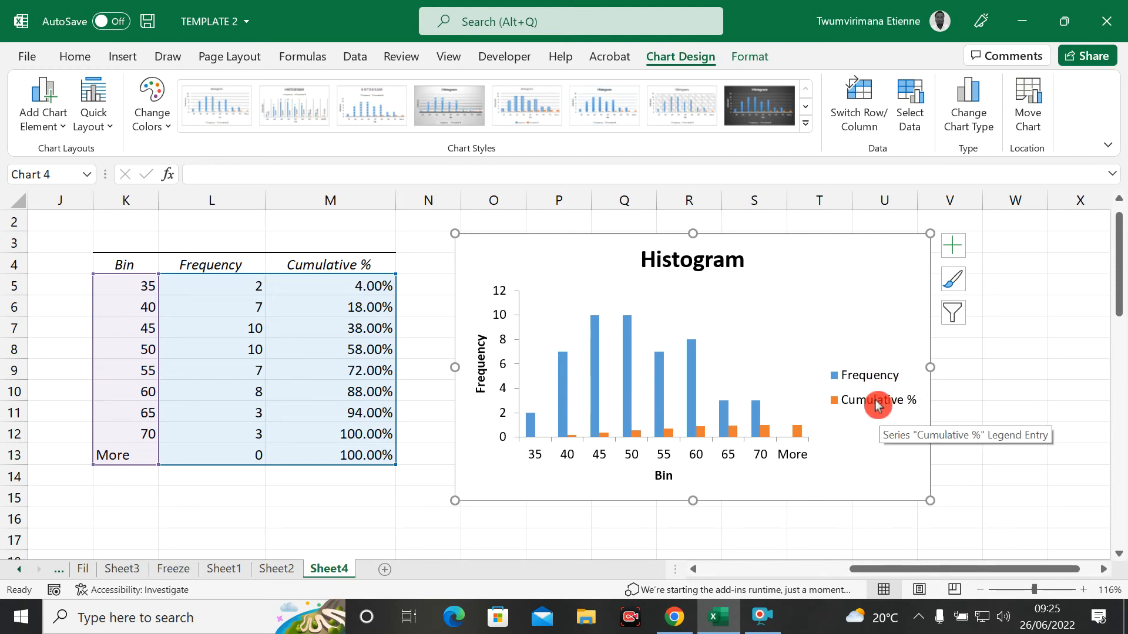
Enter the title FREQUENCY TABLE in cell L3 above the Frequency column
left_click(364, 522)
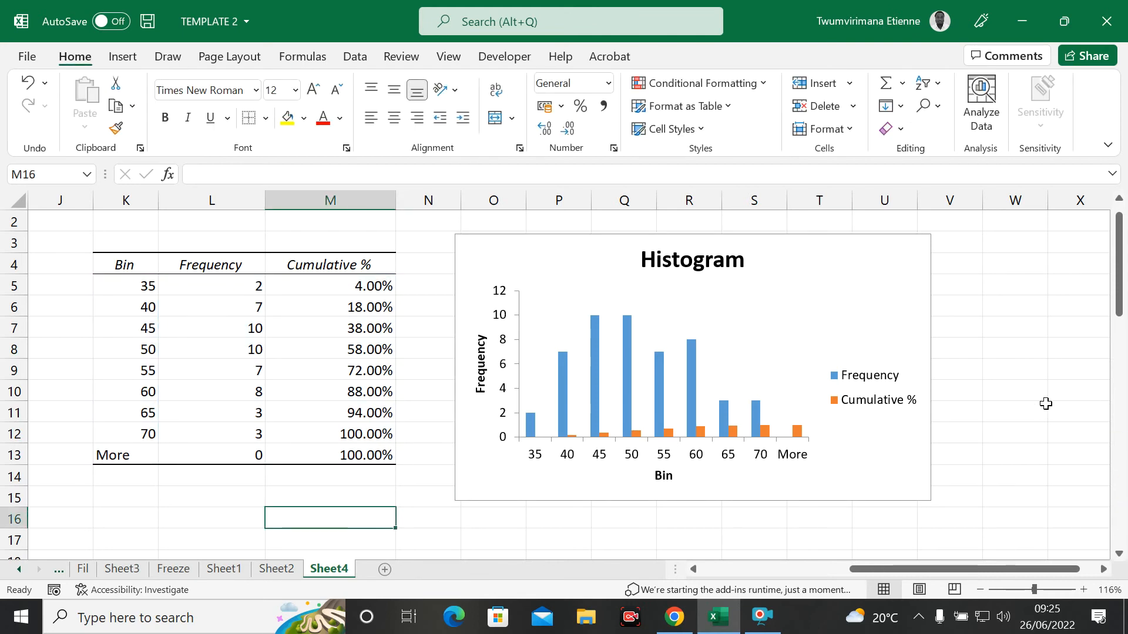
left_click_drag(1118, 277, 1118, 259)
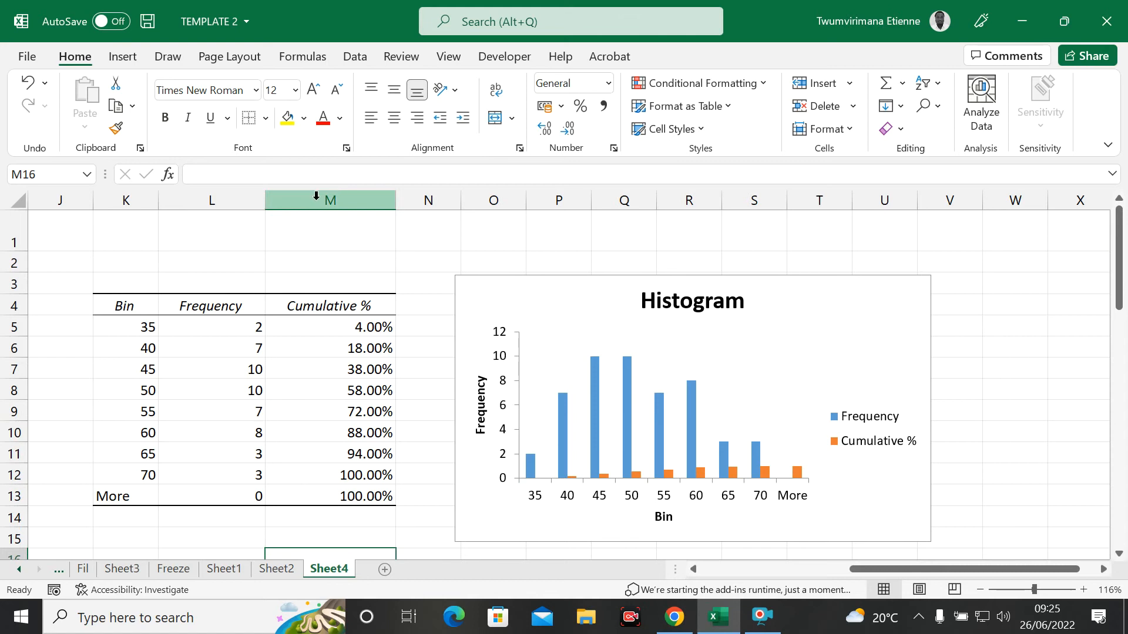
left_click(199, 290)
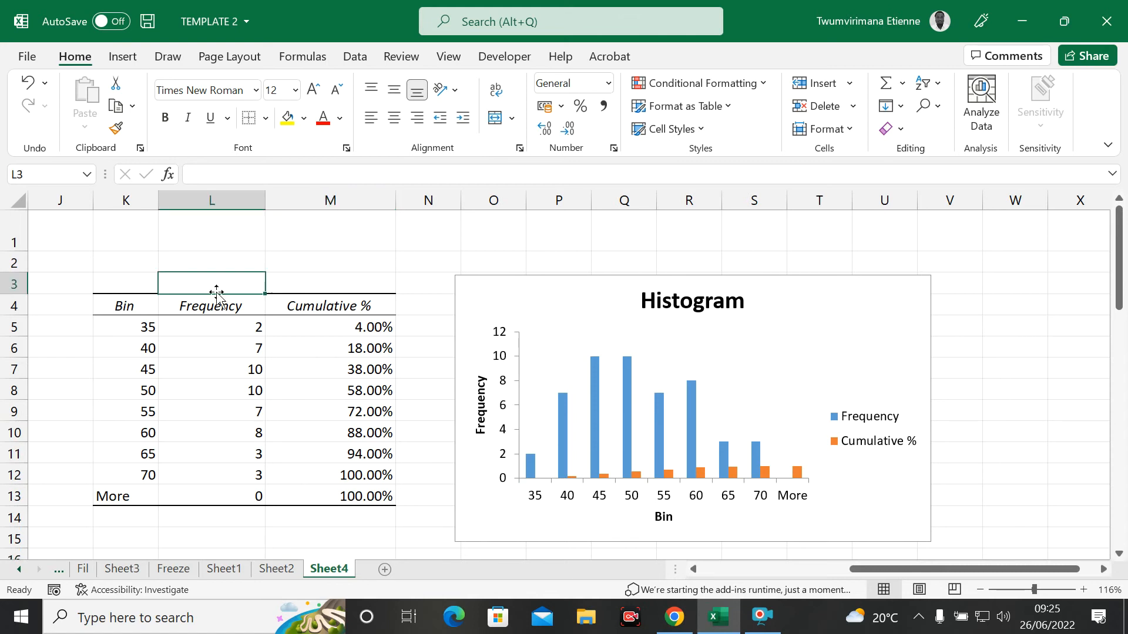
type("FREQUENCY TABLE")
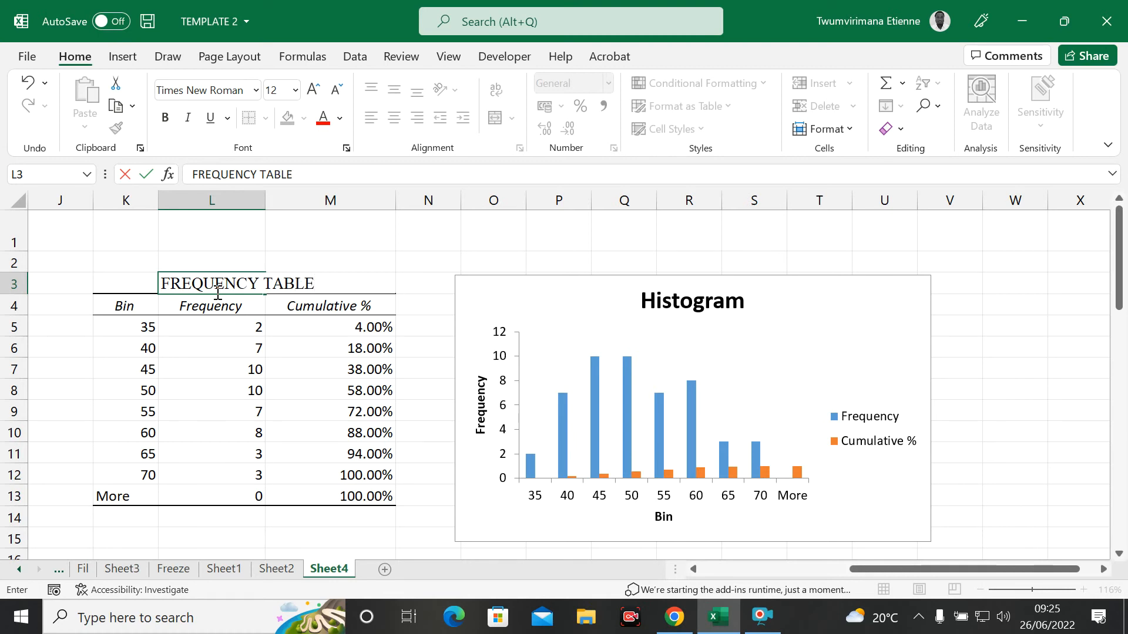
left_click(188, 359)
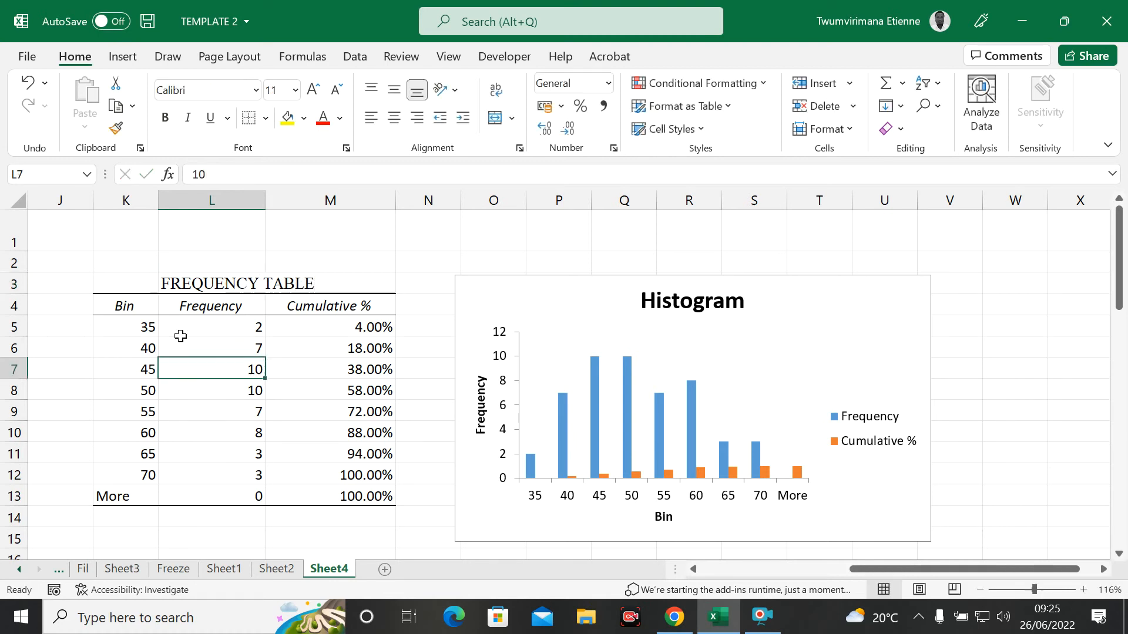
Format the title row K3:M3 of the frequency table in bold and italic
left_click_drag(155, 284, 305, 284)
left_click(141, 148)
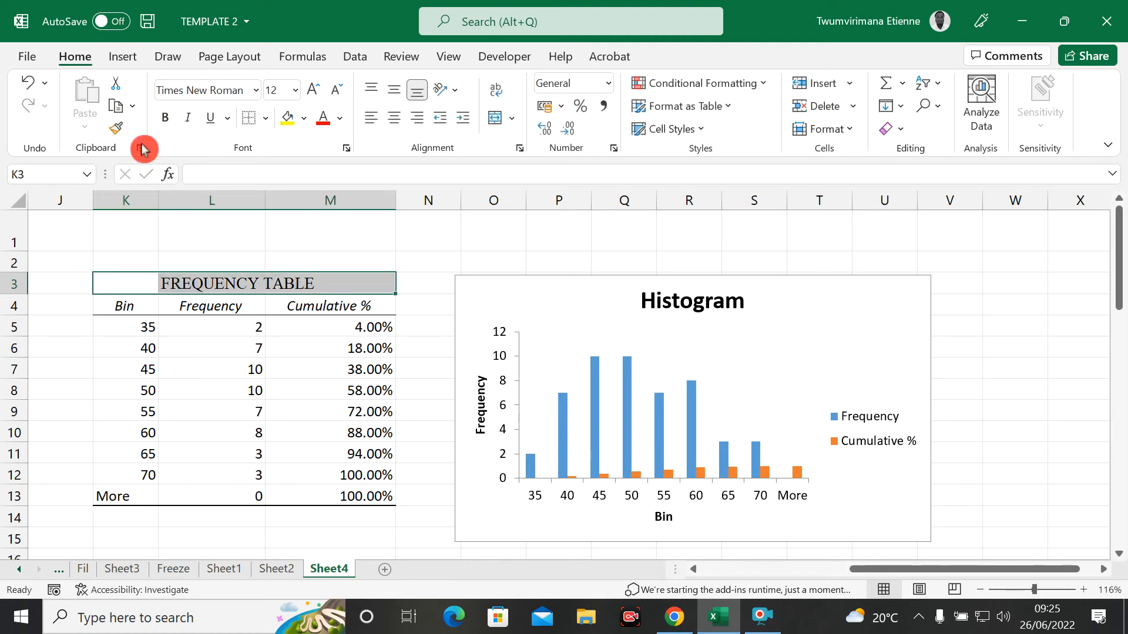
left_click(165, 118)
left_click(189, 123)
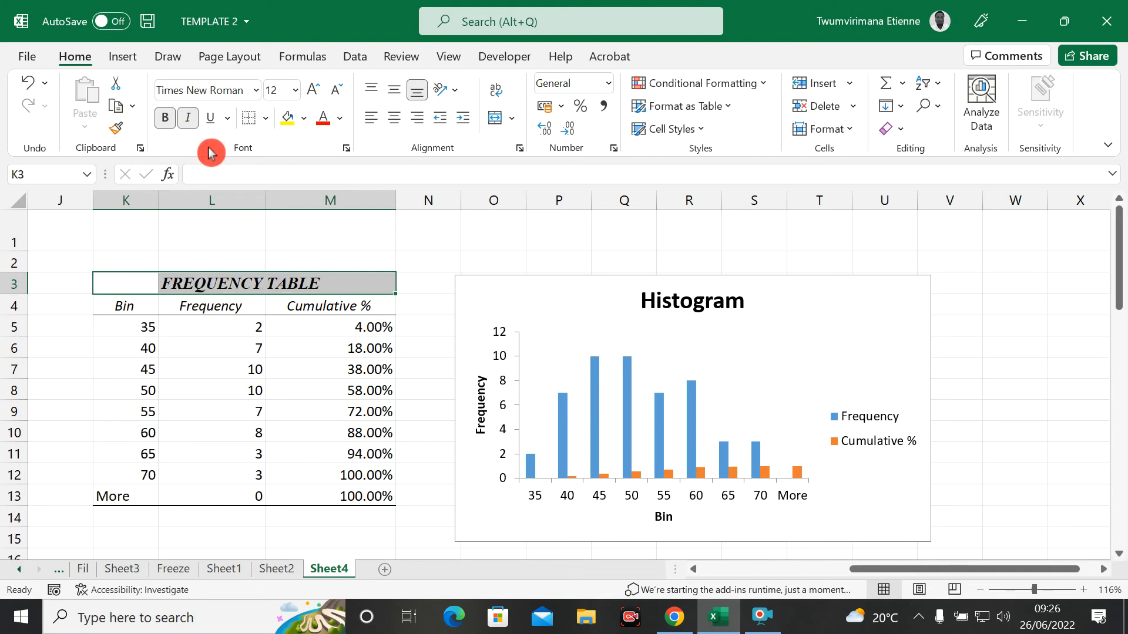
left_click(165, 363)
Move the histogram chart slightly upward and to the right, keeping it beside the frequency table
left_click_drag(582, 300, 586, 273)
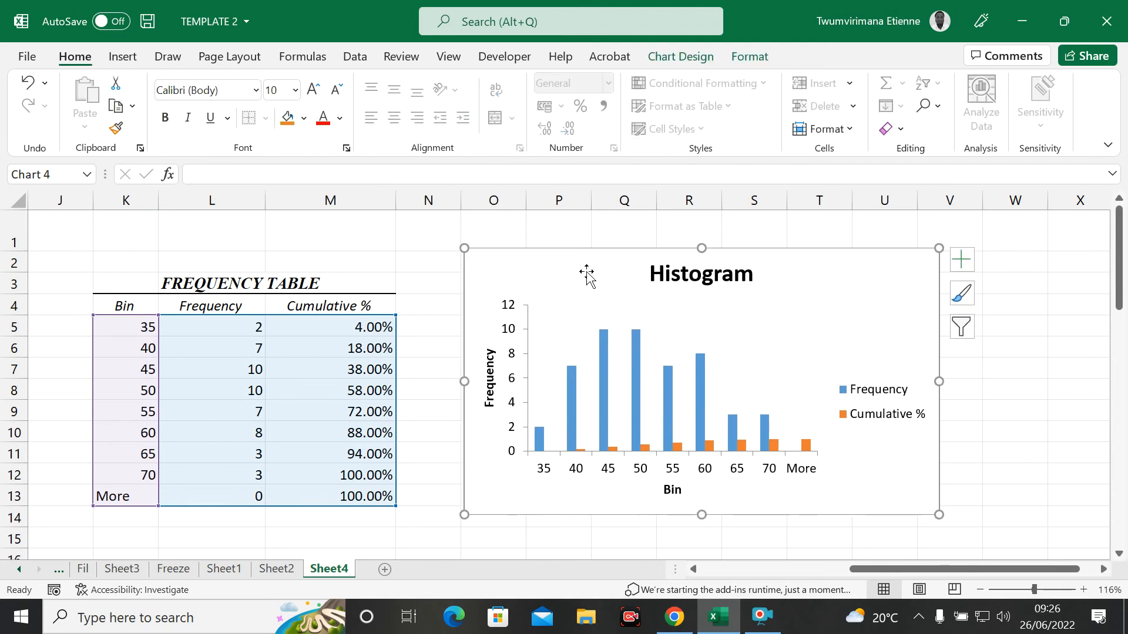
Try data labels and then gridlines on the histogram, switching each one off again, and deselect the chart
left_click(969, 268)
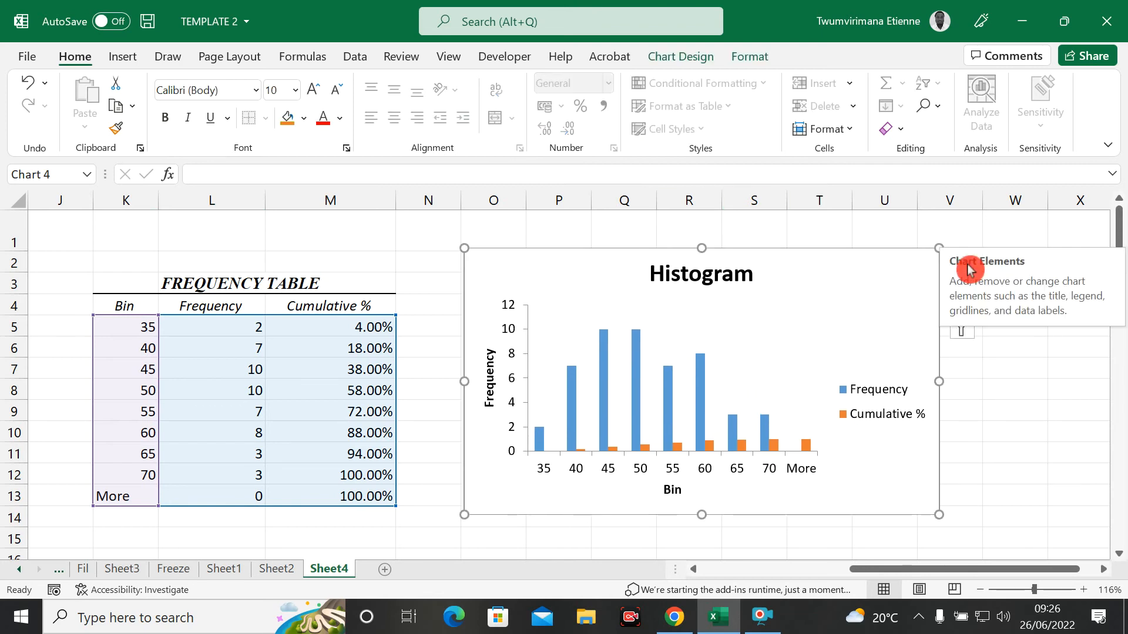
left_click(966, 260)
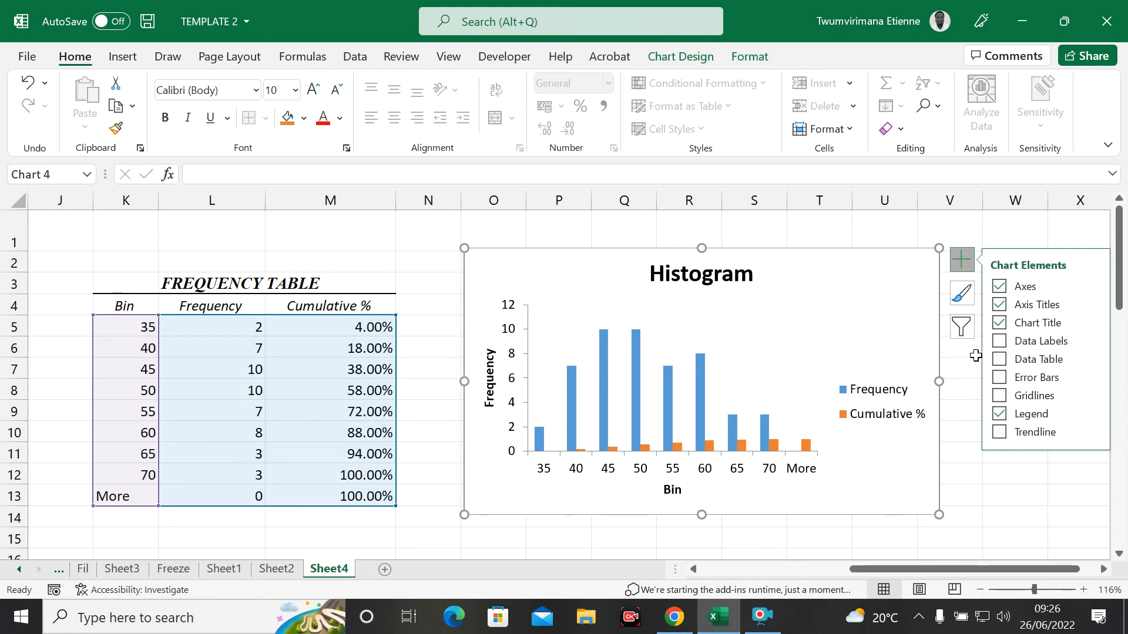
left_click(1002, 341)
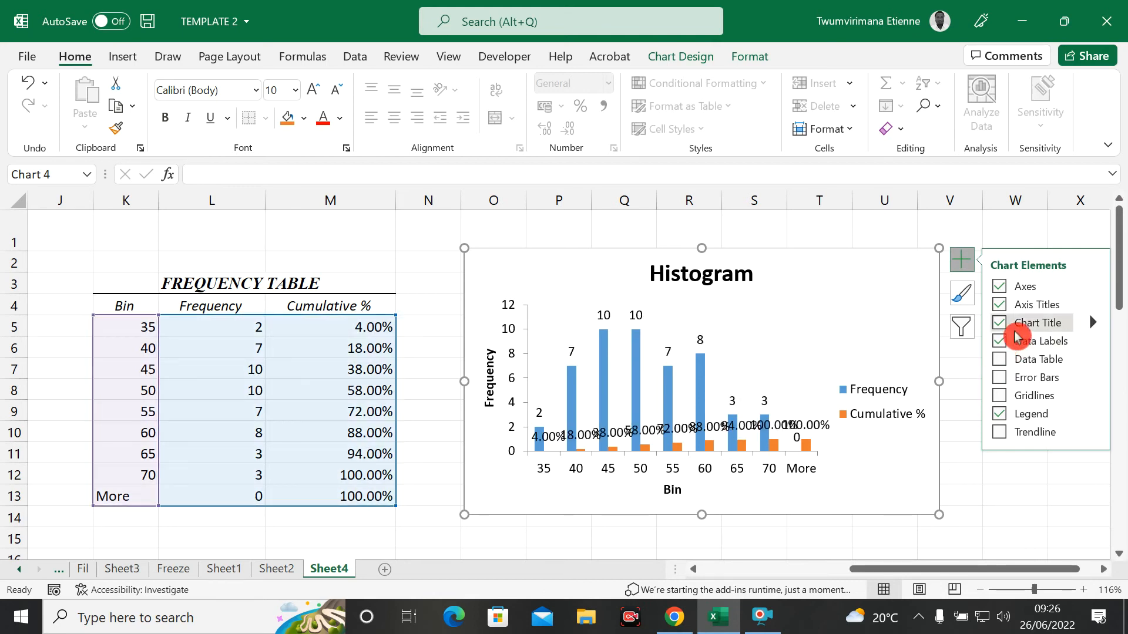
left_click(1006, 343)
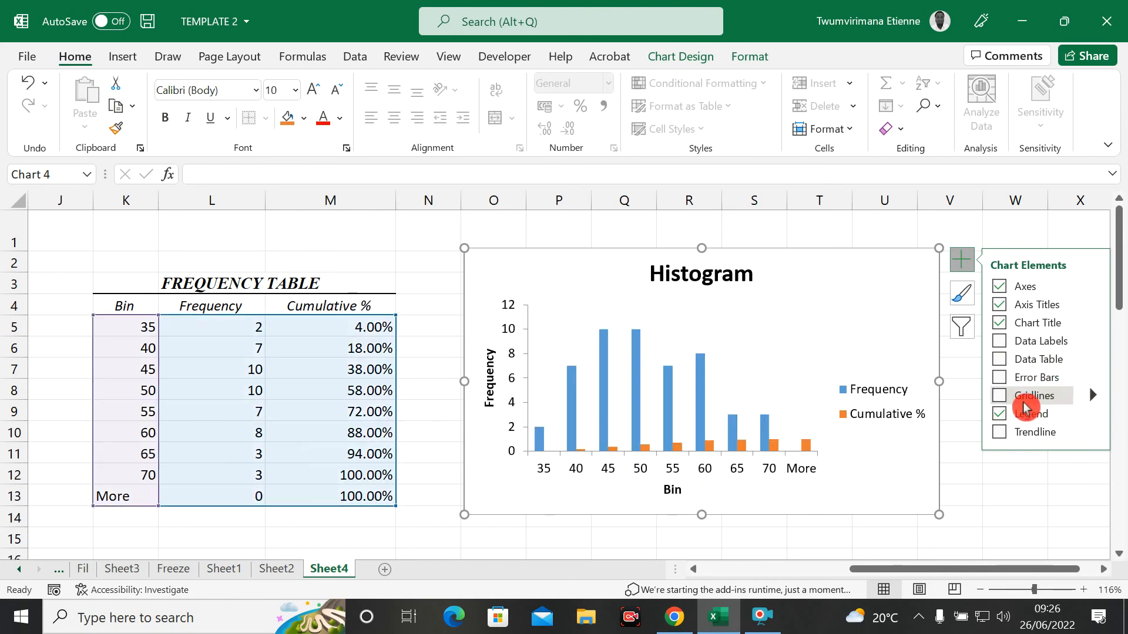
left_click(997, 401)
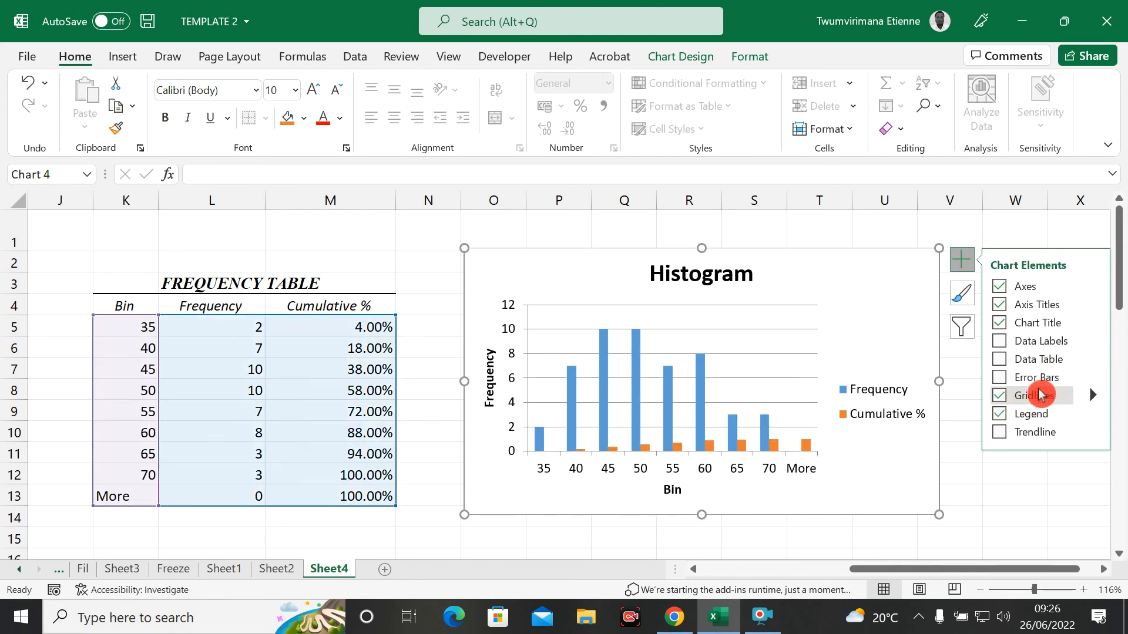
left_click(1001, 398)
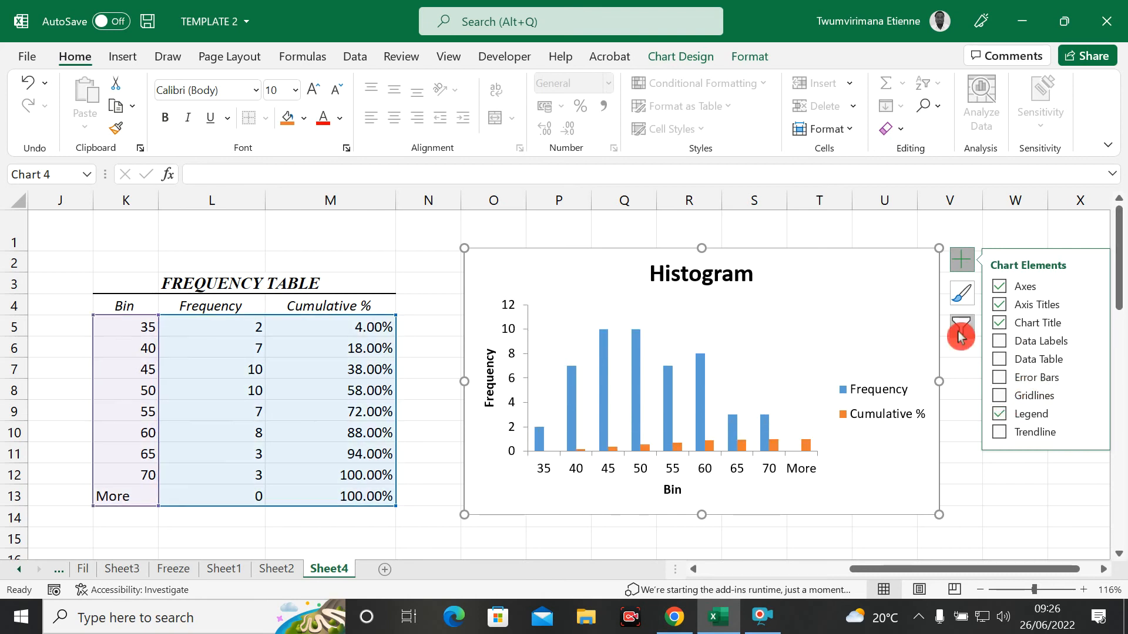
left_click_drag(929, 571, 963, 571)
left_click(936, 495)
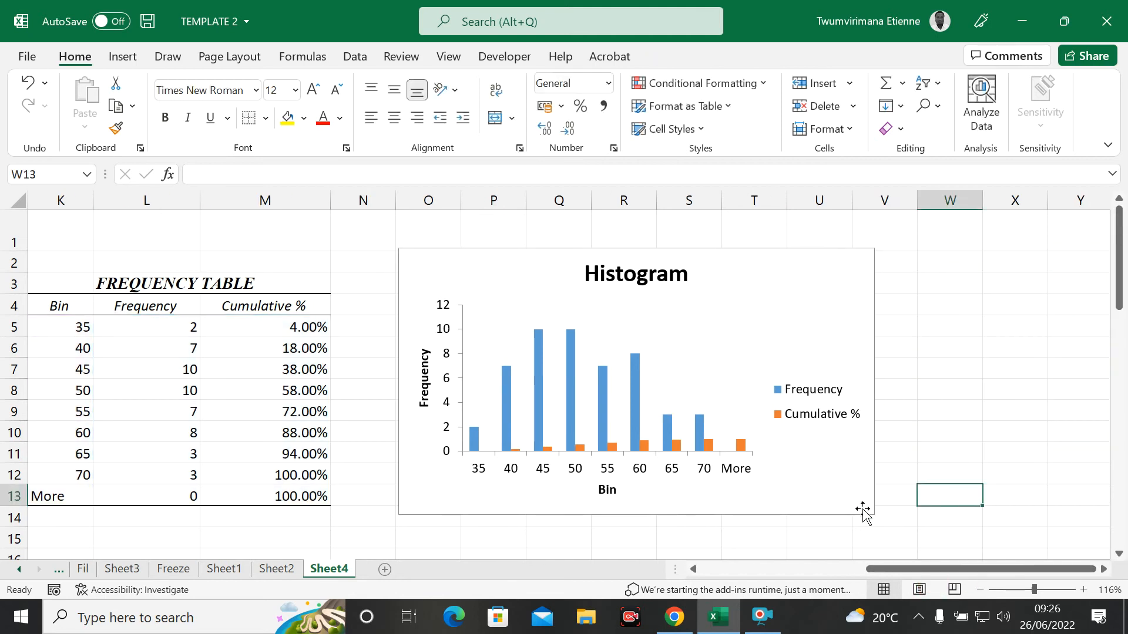
Review the frequency table, the lower and upper bins, the descriptive statistics and the French exam marks
left_click_drag(875, 570, 796, 570)
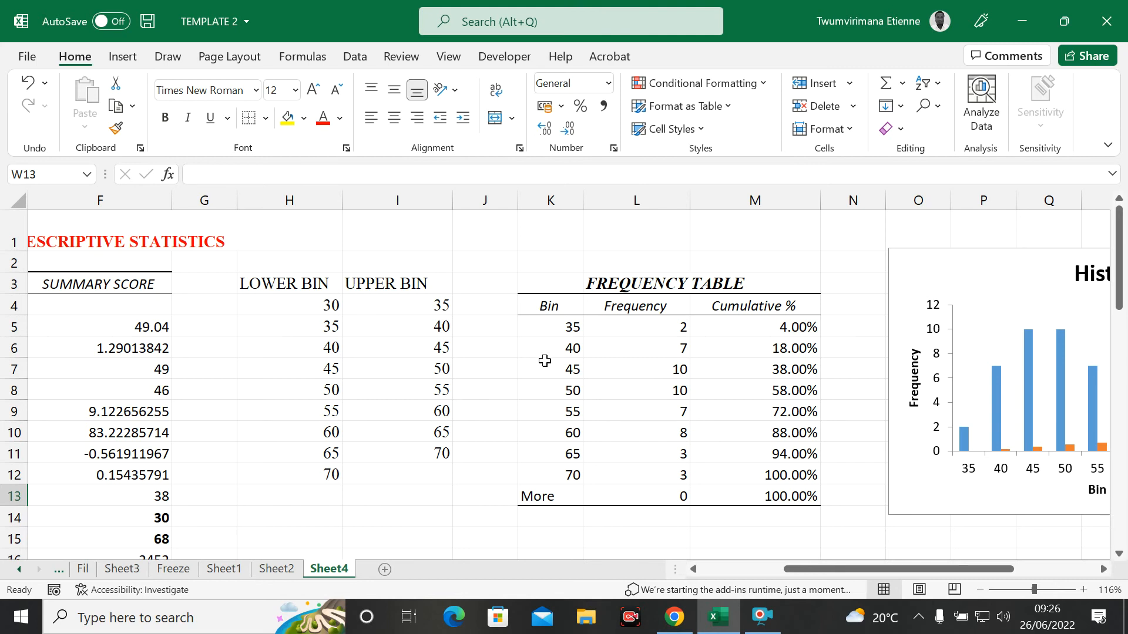
scroll(543, 360, "down", 5)
scroll(428, 346, "up", 5)
scroll(428, 346, "down", 5)
scroll(418, 345, "up", 5)
scroll(418, 346, "up", 1)
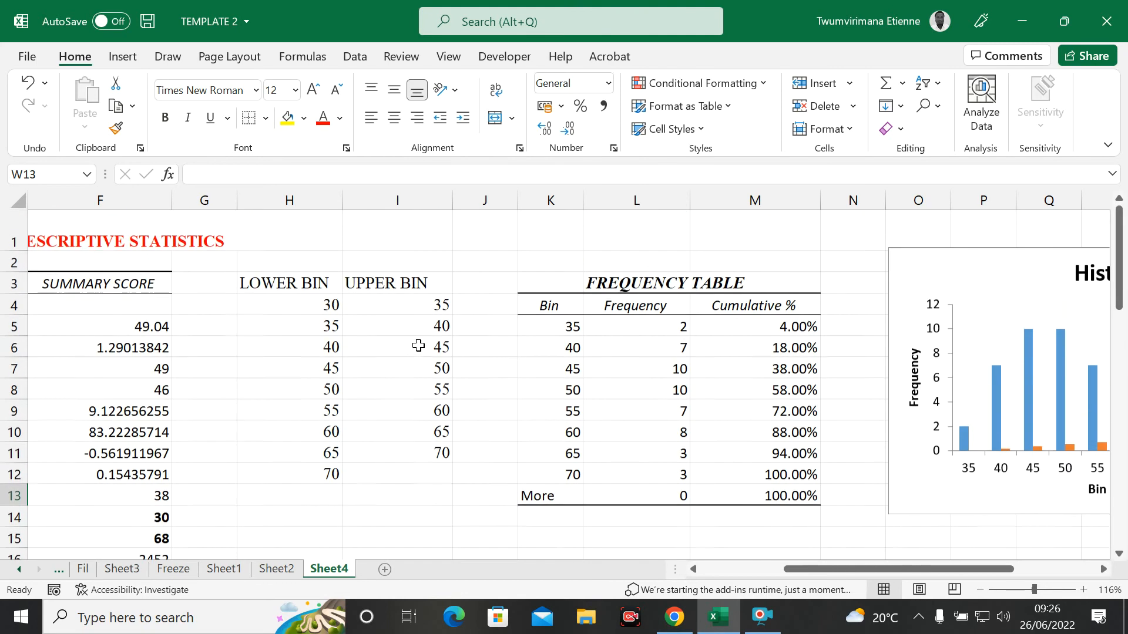
left_click_drag(803, 571, 721, 587)
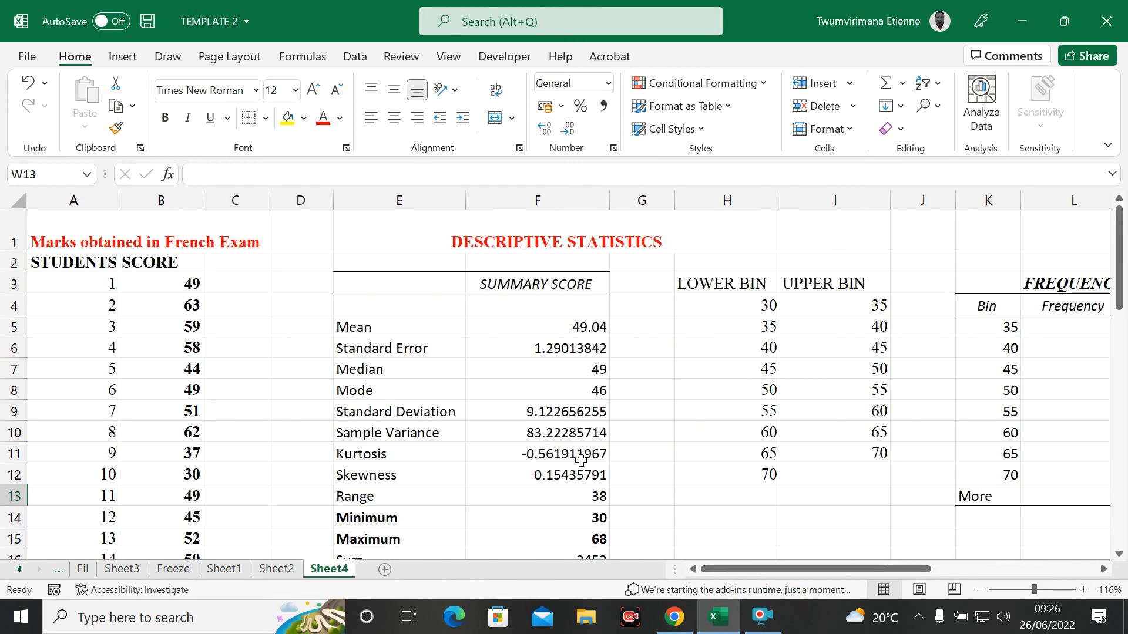
scroll(580, 459, "down", 5)
scroll(582, 435, "up", 5)
Enter the heading PERCENTILE in cell H19, below the bin columns
scroll(588, 430, "down", 5)
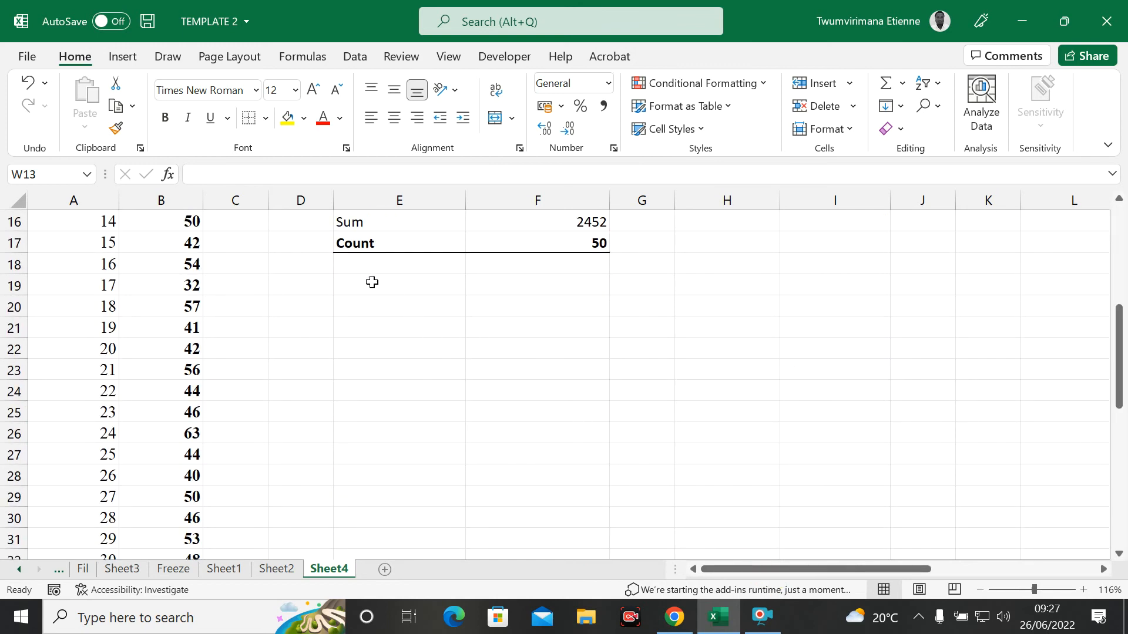
left_click(698, 292)
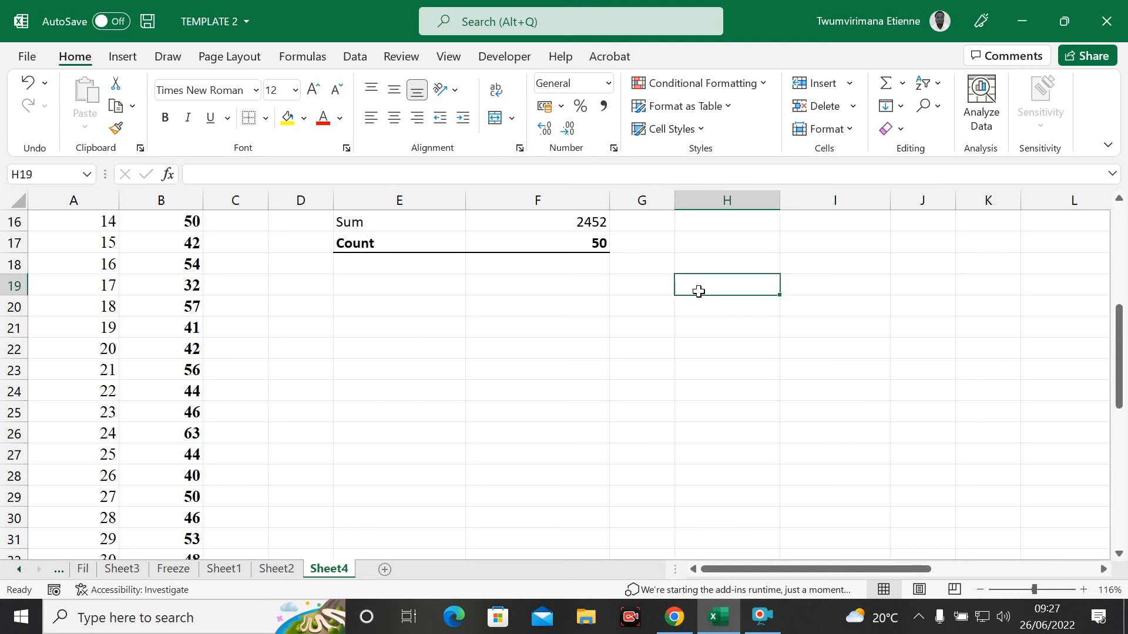
type("PERCENTILE")
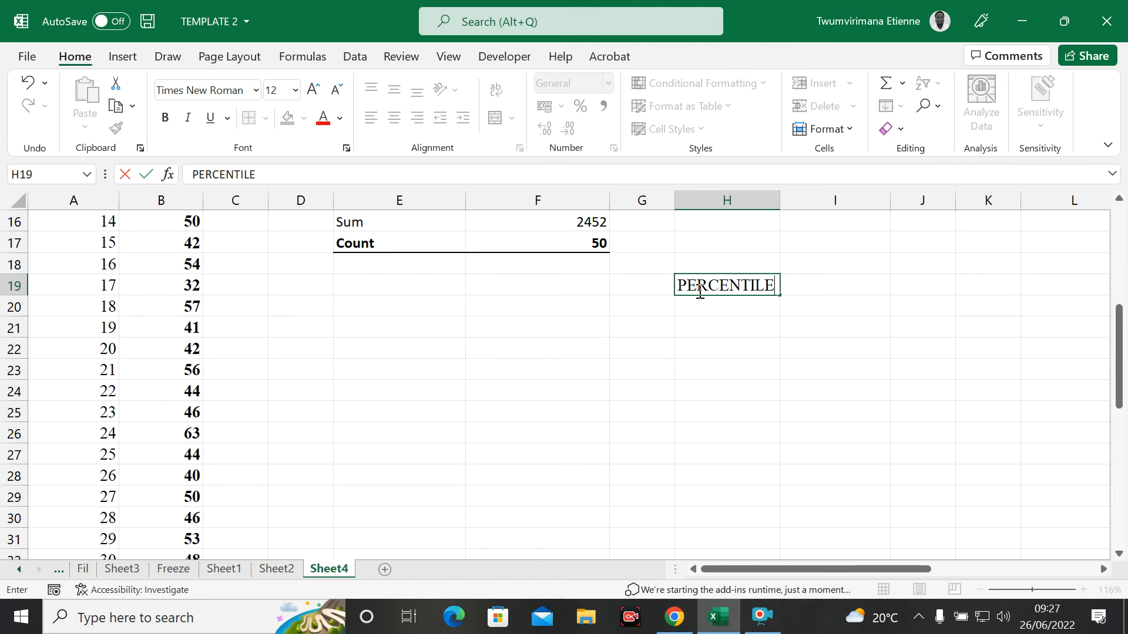
left_click(699, 327)
left_click(671, 285)
left_click(712, 281)
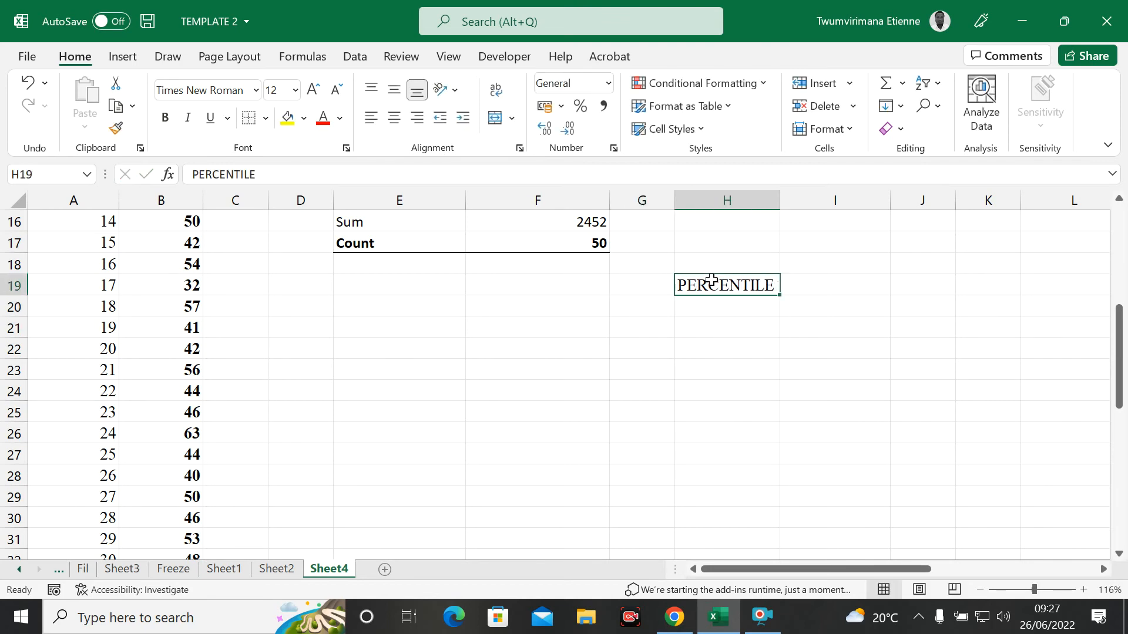
Give the PERCENTILE heading a yellow fill and bold text, and widen column H to fit it
left_click(291, 122)
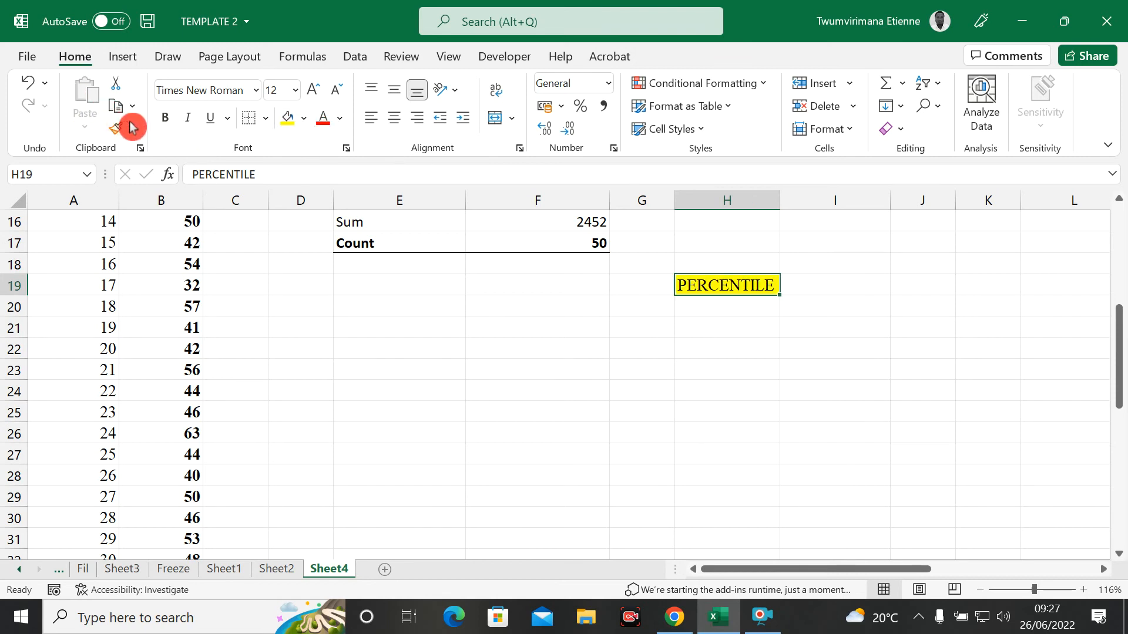
left_click(166, 121)
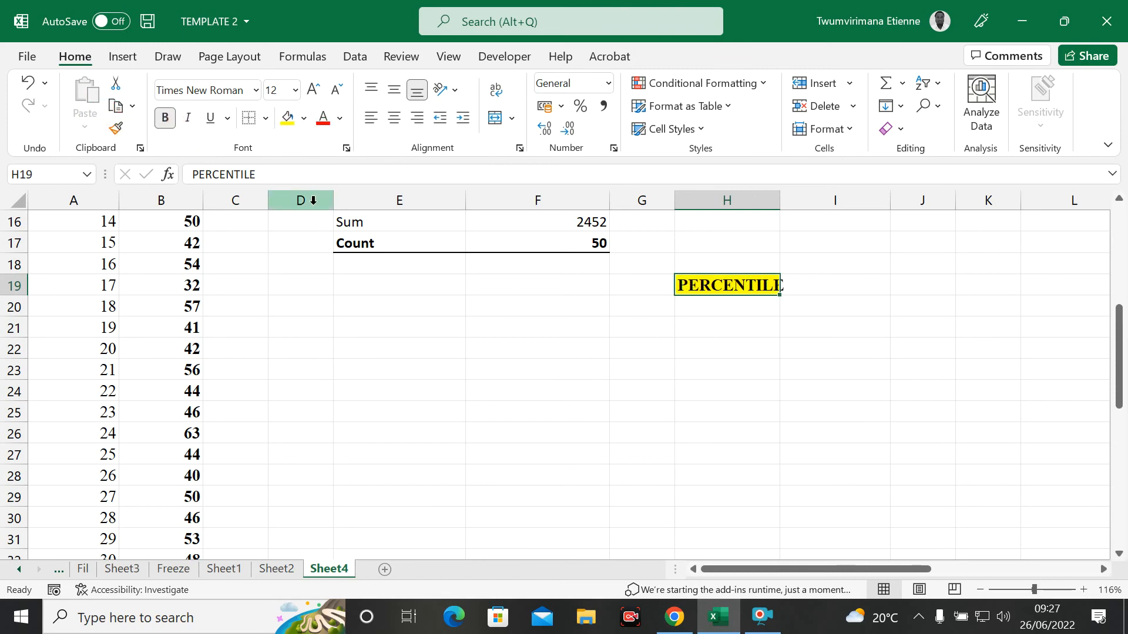
left_click(842, 330)
left_click_drag(781, 200, 795, 200)
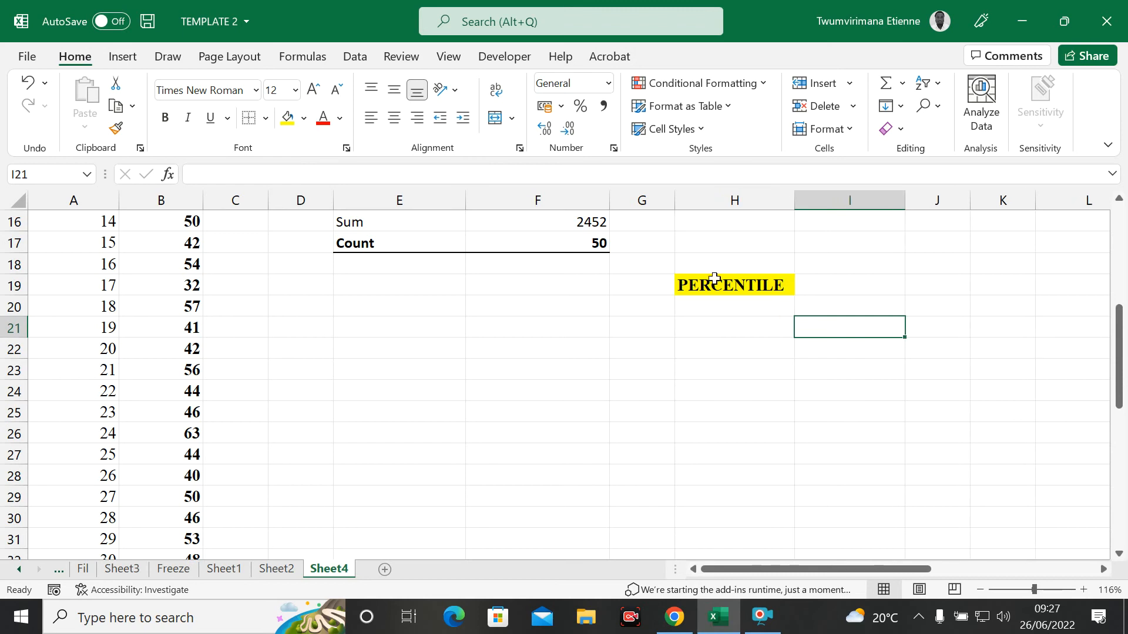
Enter the label P10 in H21 and its percentage 10% in I21
left_click(699, 346)
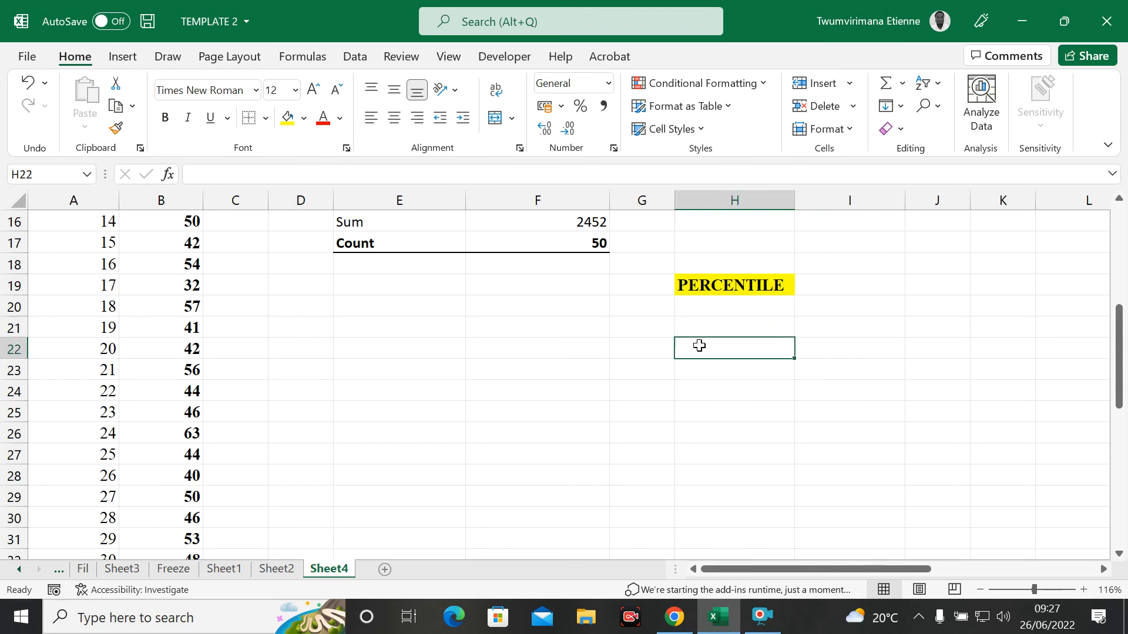
left_click(735, 324)
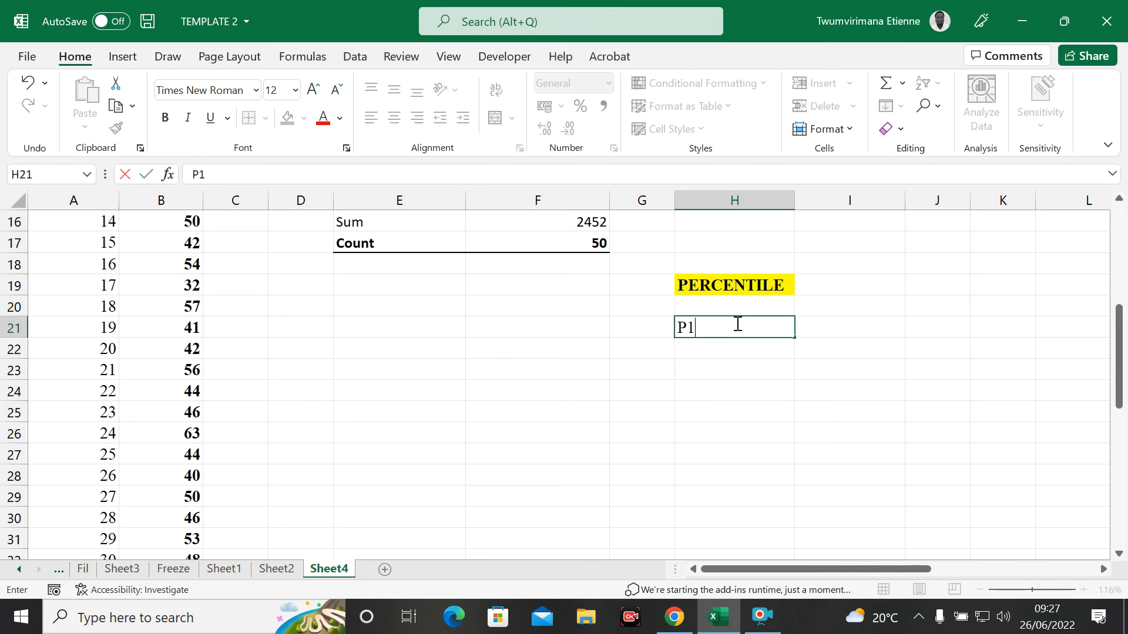
left_click(839, 326)
type("10")
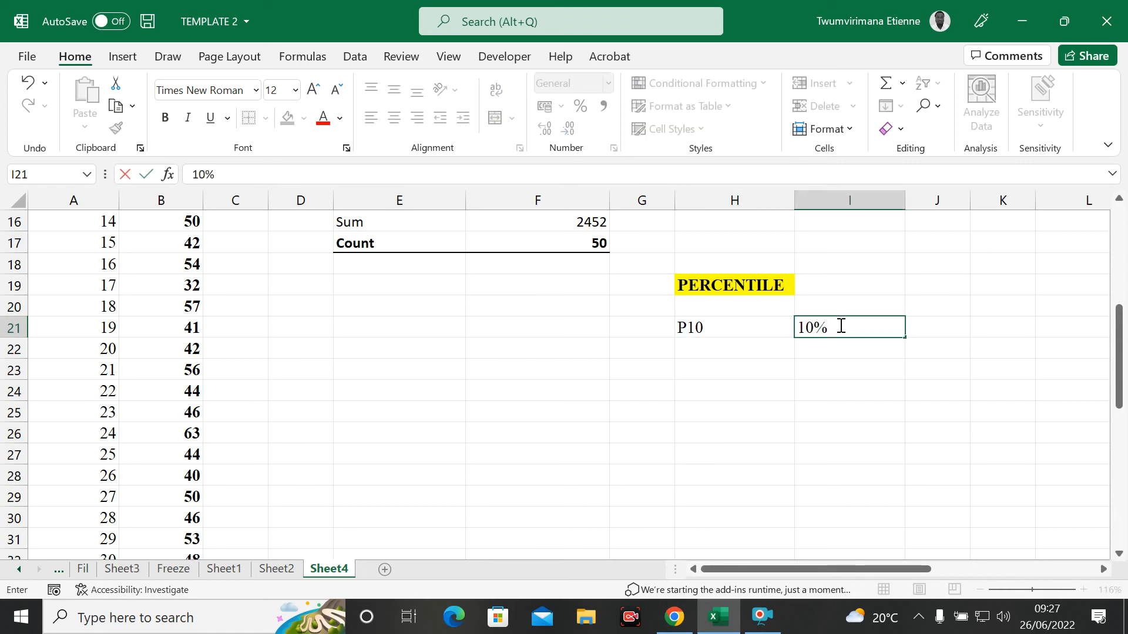
Enter the percentile labels P20 in H22 and P25 in H23
left_click(755, 344)
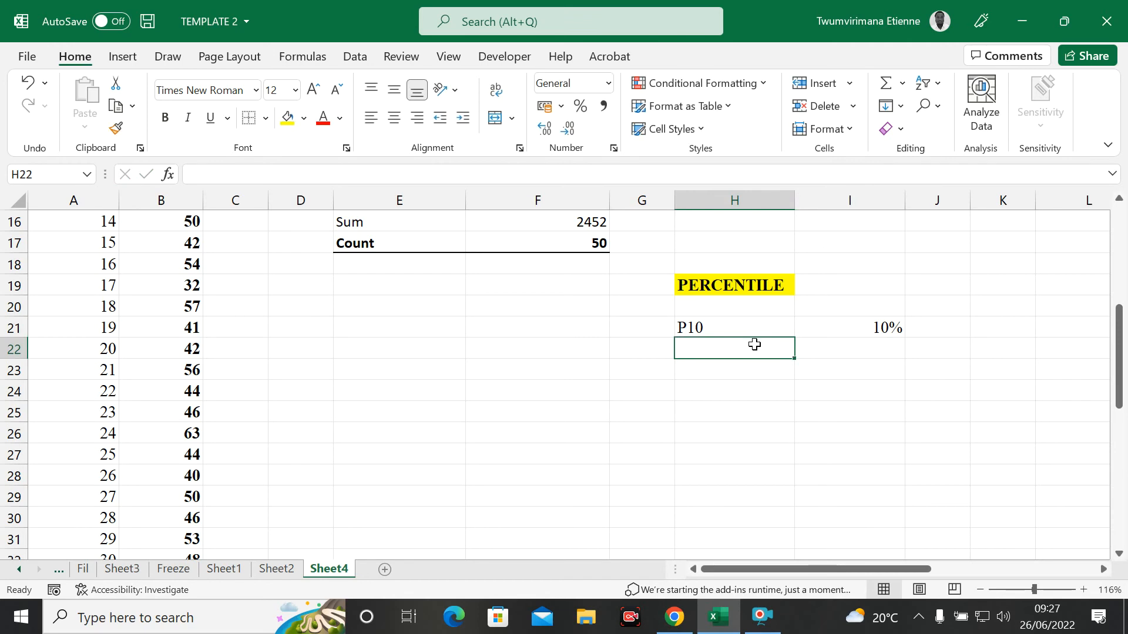
type("P")
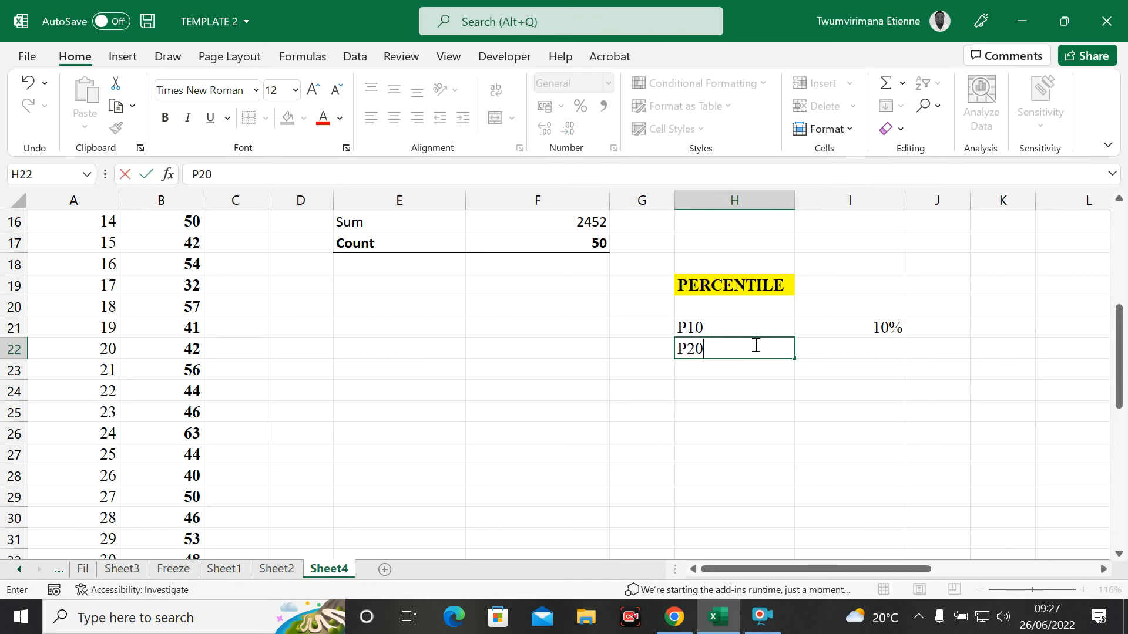
type("20")
left_click(714, 374)
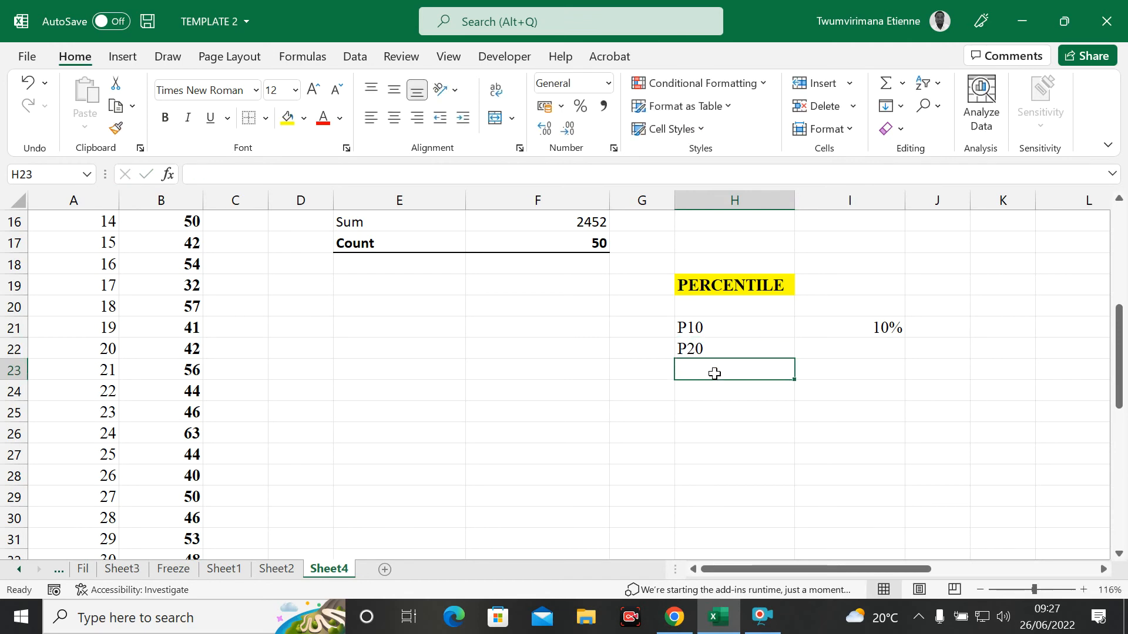
type("P20")
key("BackSpace")
type("4")
key("BackSpace")
type("5")
key("Return")
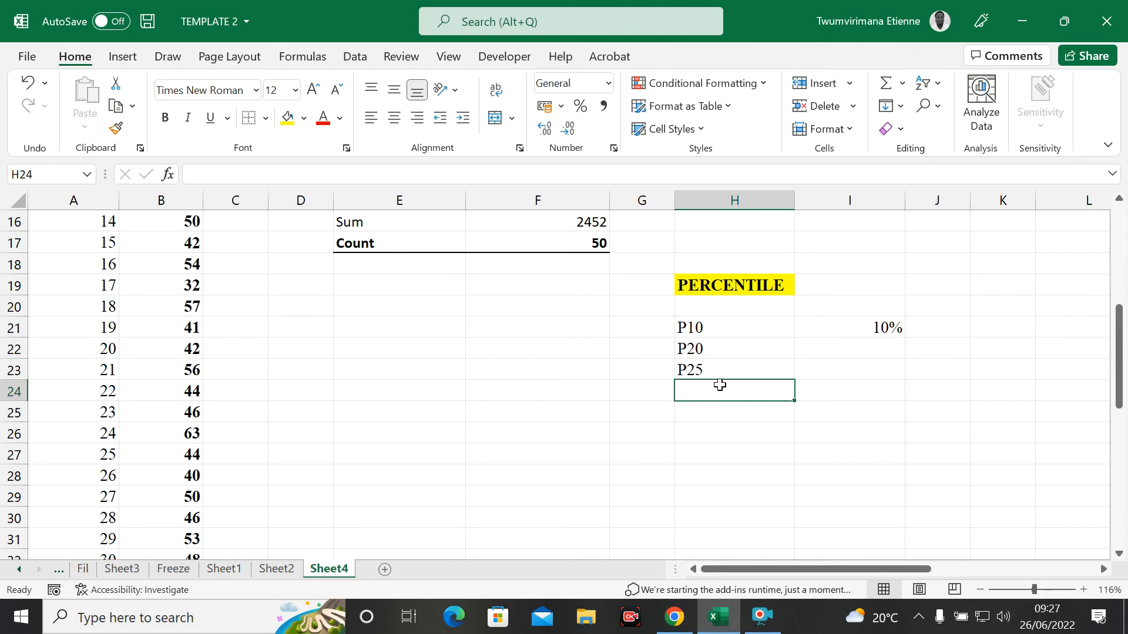
Enter the percentile labels P50 in H24 and P75 in H25
type("P5")
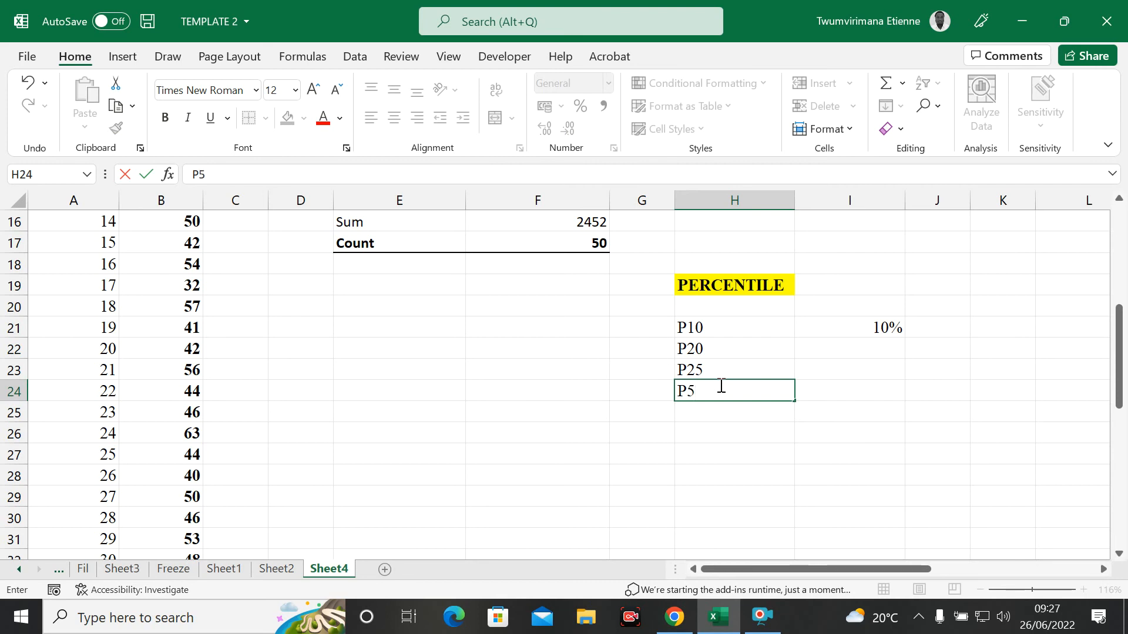
type("0")
left_click(694, 414)
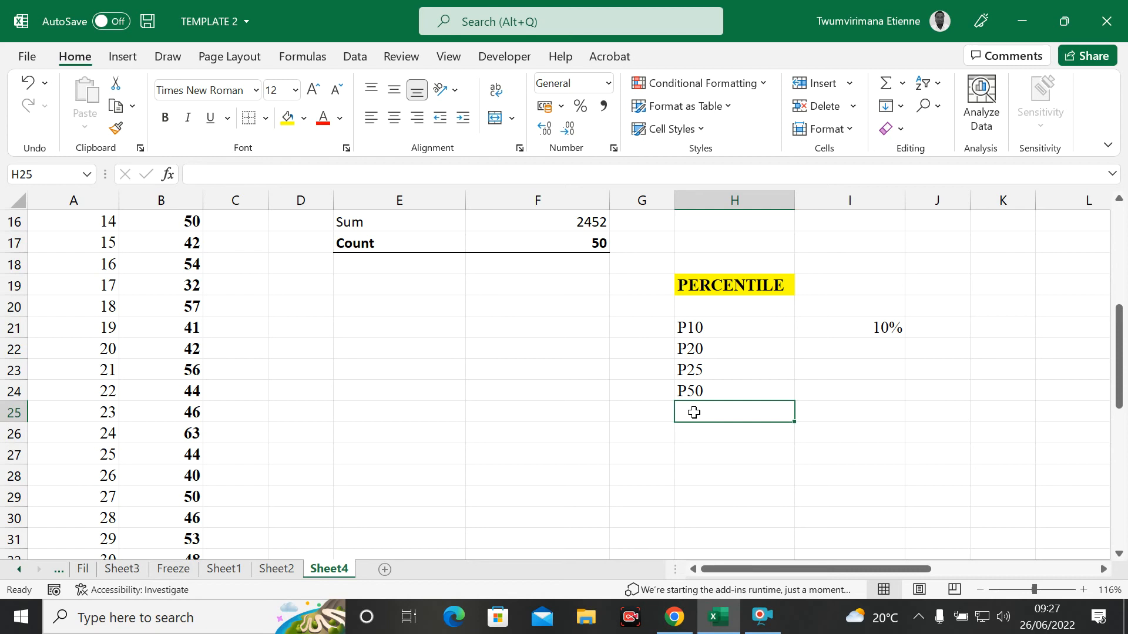
type("P75")
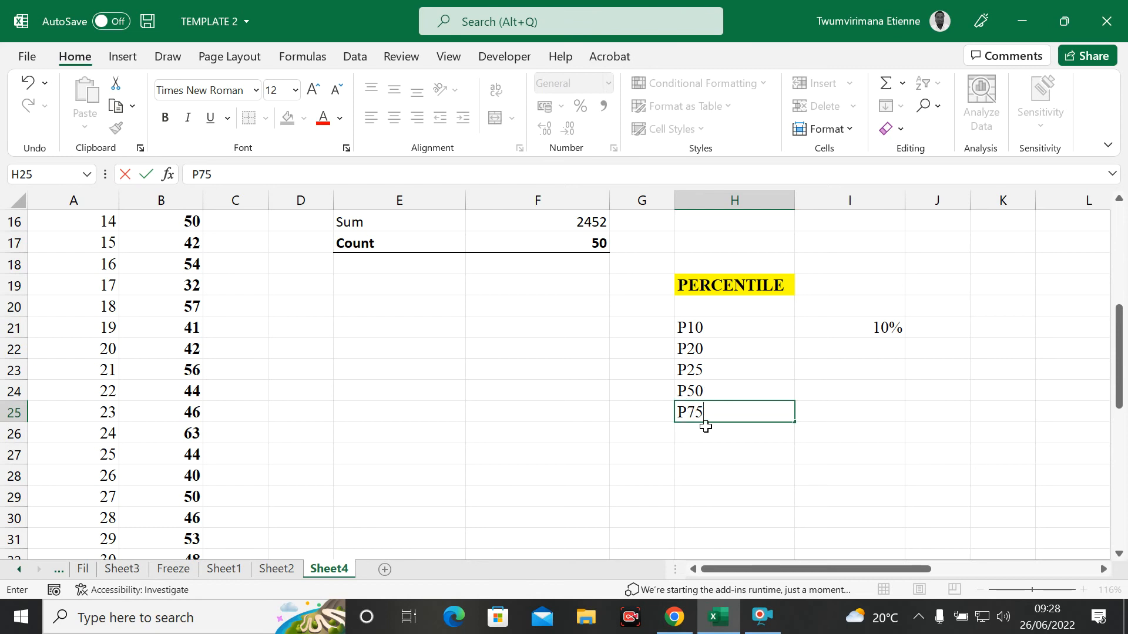
Enter the percentile labels P90 in H26 and P99 in H27
left_click(699, 433)
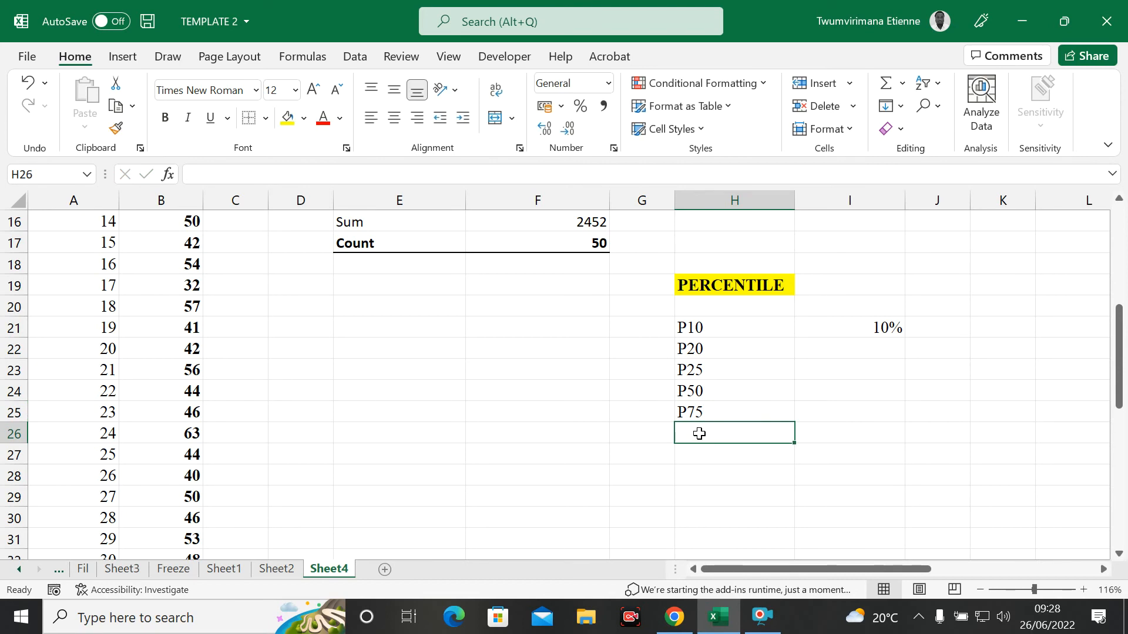
type("P")
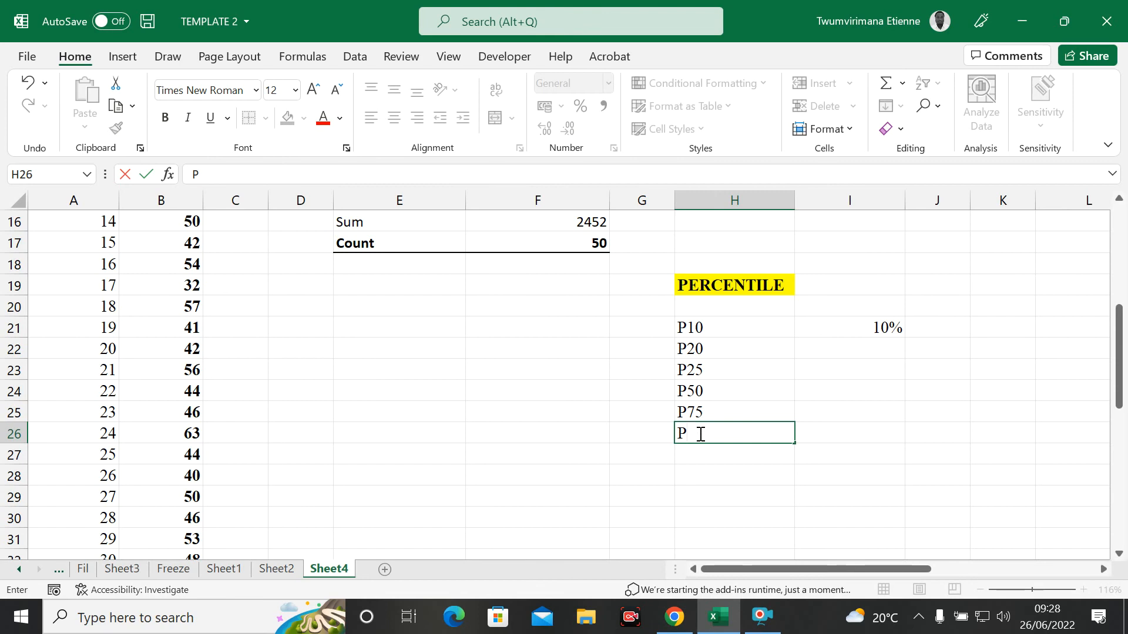
type("90")
key("Return")
type("P")
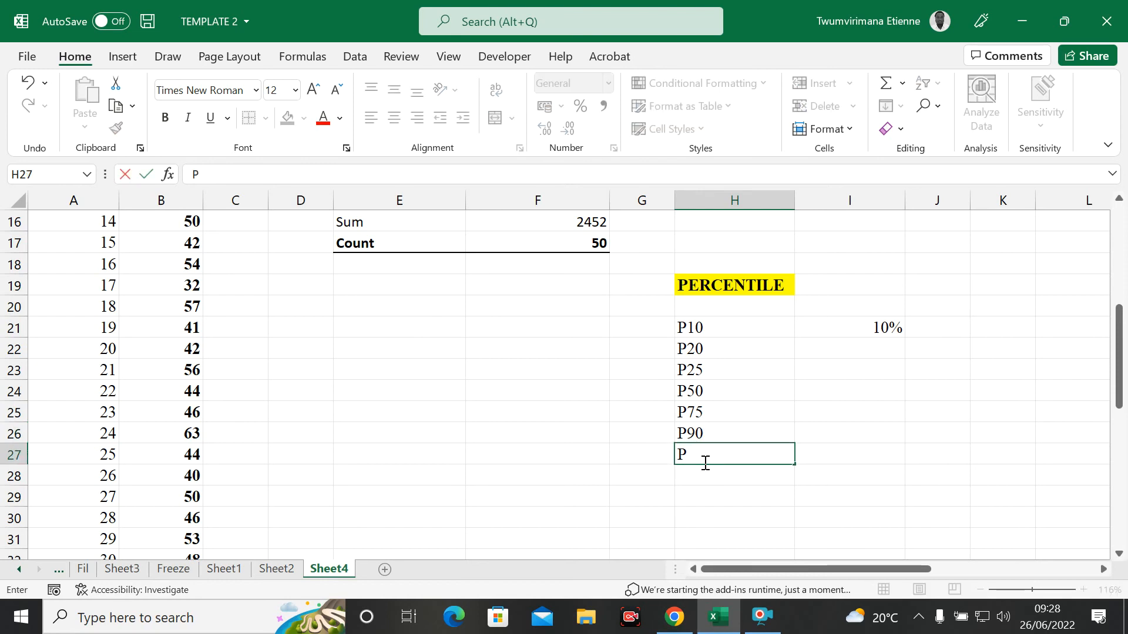
type("99")
Enter 20% in I22 and 25% in I23, accepting the suggested fill of 50%, 75%, 90% and 99% for I24:I27
left_click(859, 348)
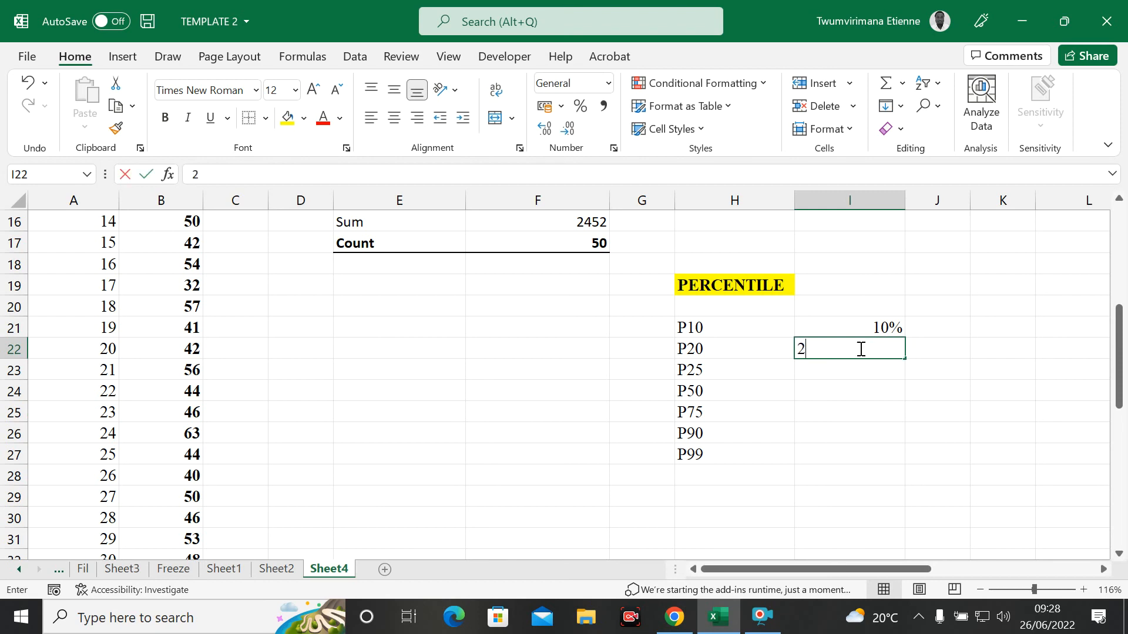
type("20")
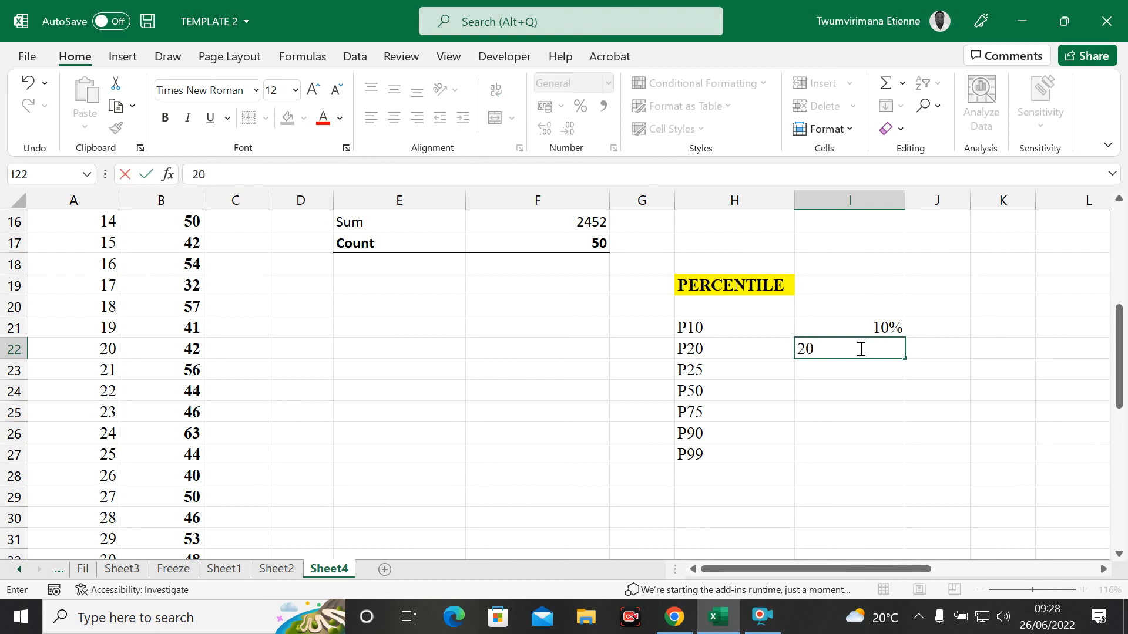
type("%")
left_click(863, 365)
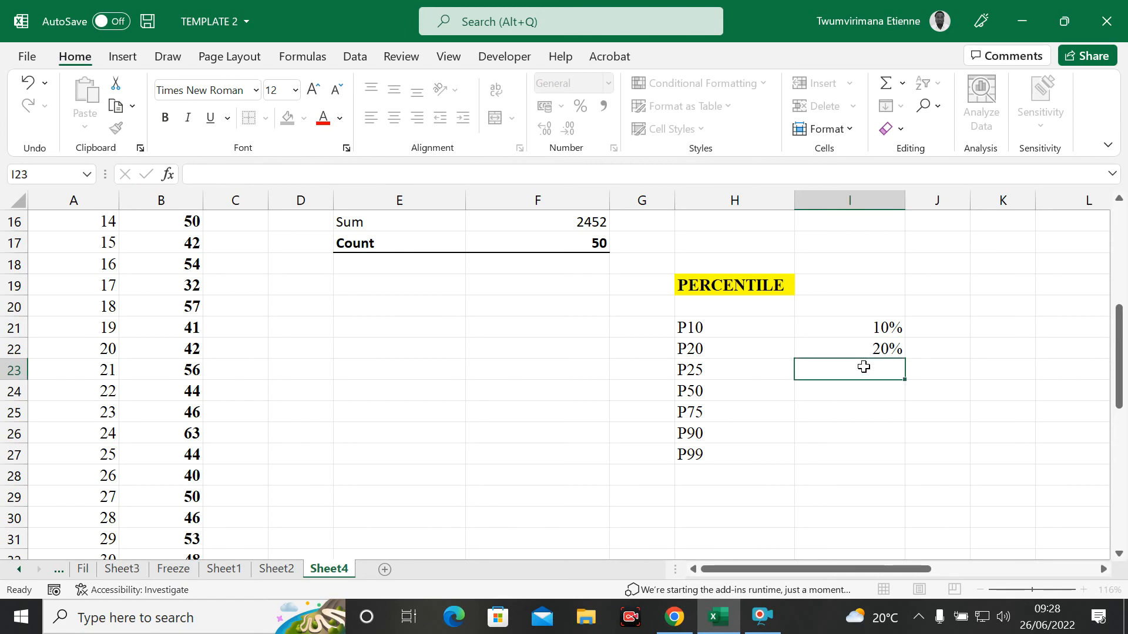
type("25")
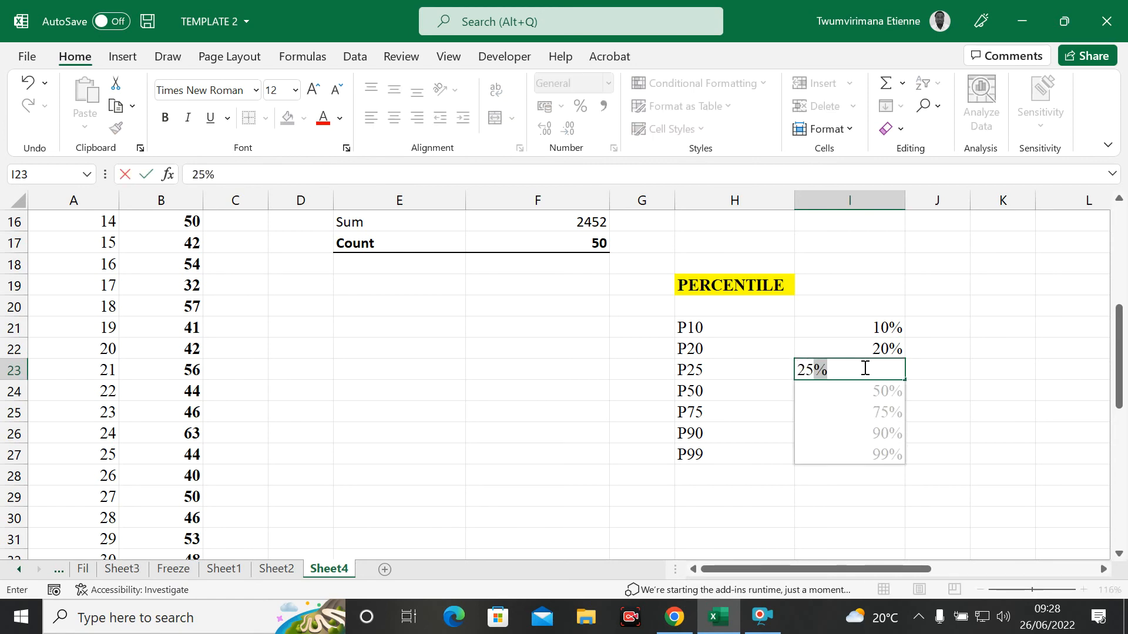
key("Return")
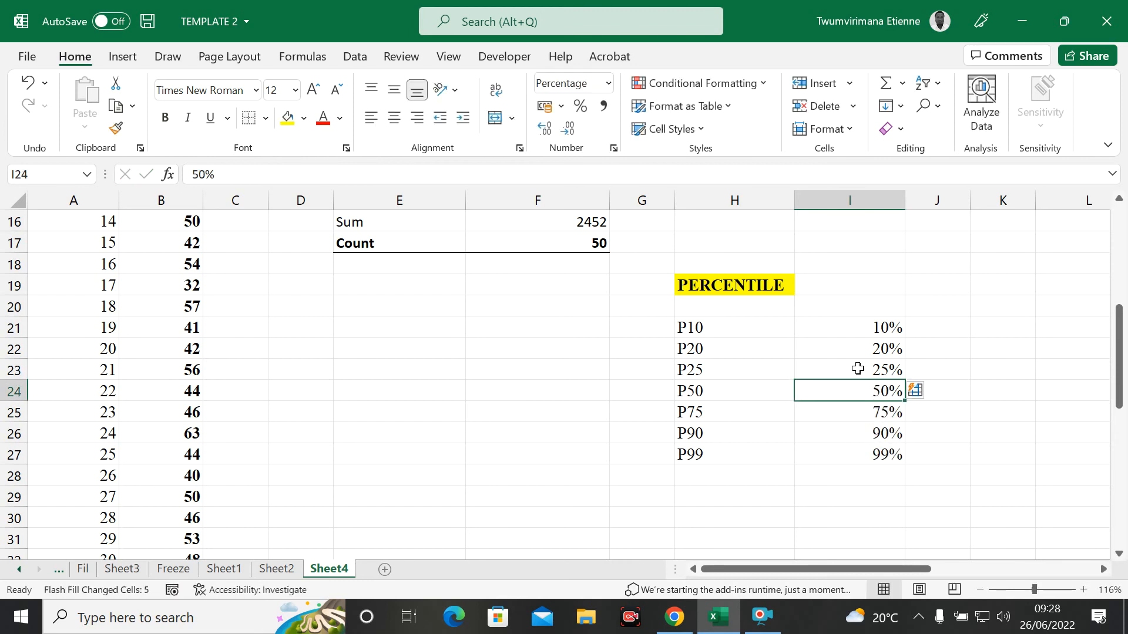
left_click(863, 470)
double_click(1016, 410)
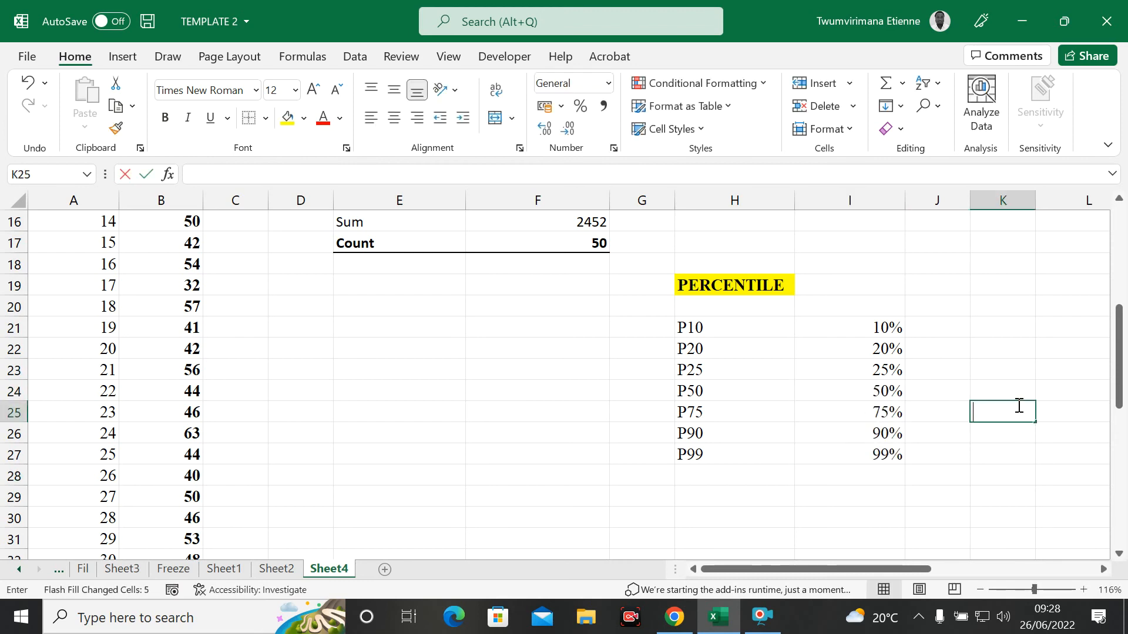
left_click(884, 326)
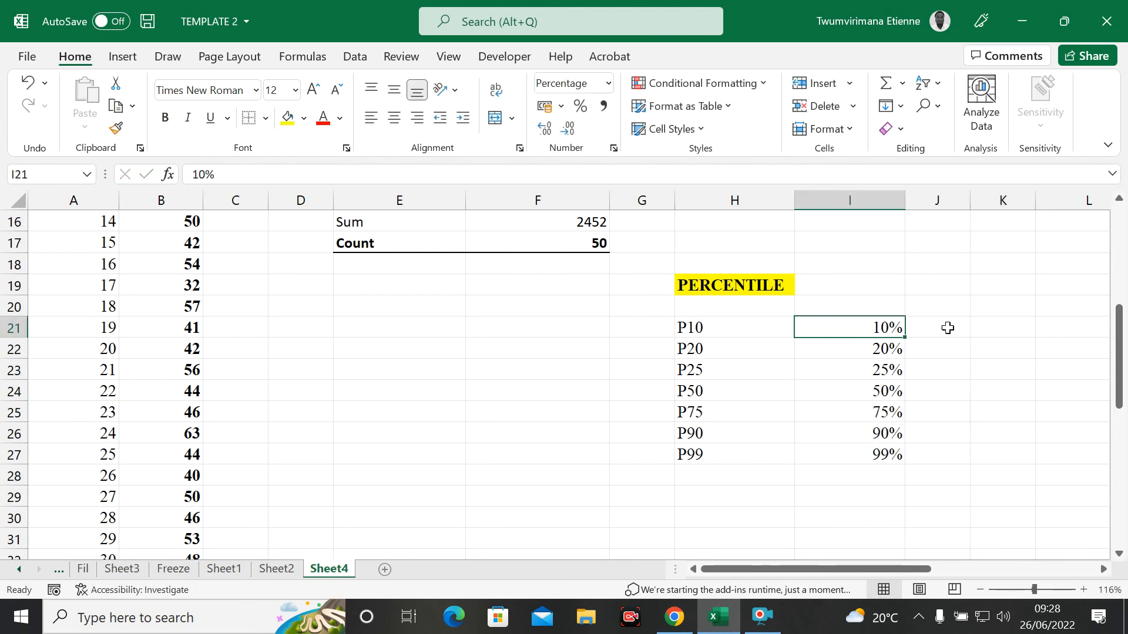
left_click(928, 417)
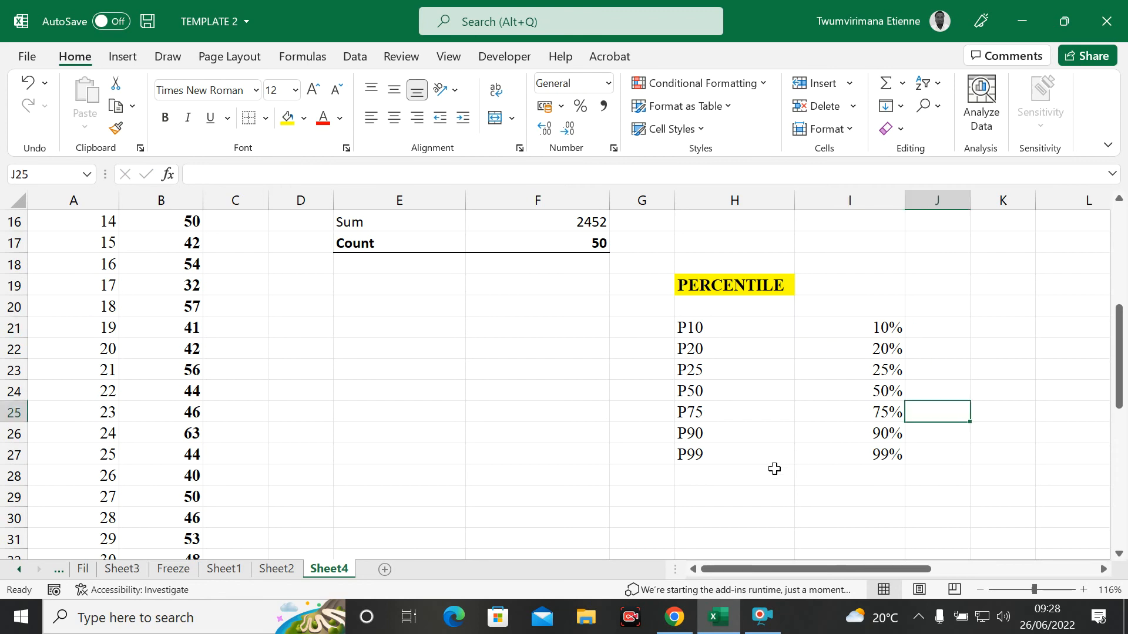
Start a formula in J21 with the PERCENTILE function and open its arguments
left_click_drag(818, 568, 864, 581)
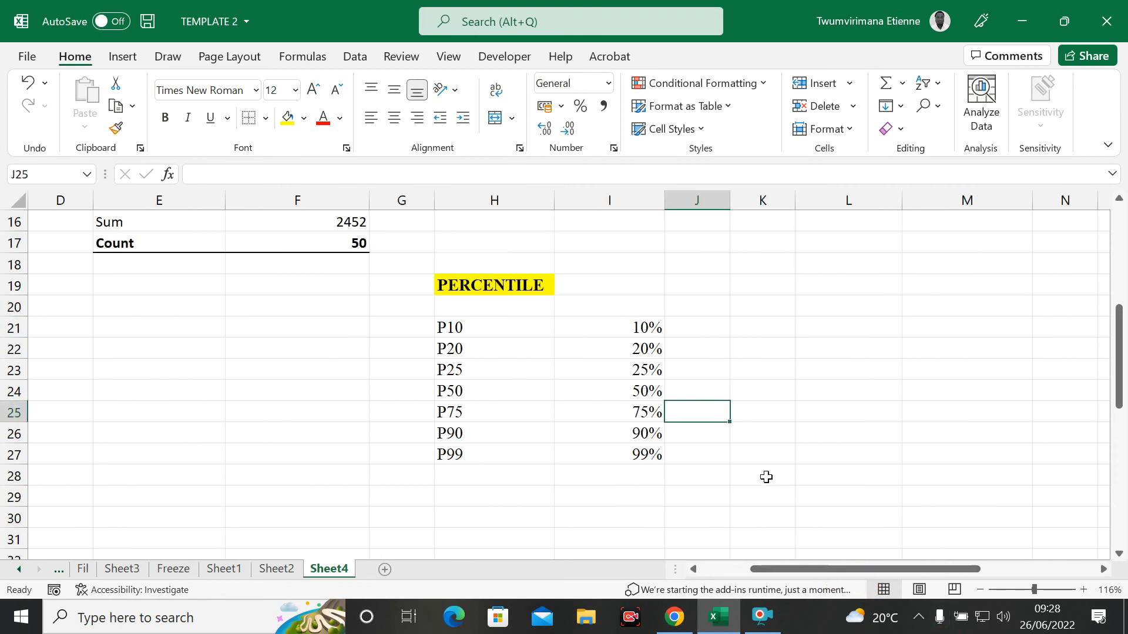
left_click(713, 330)
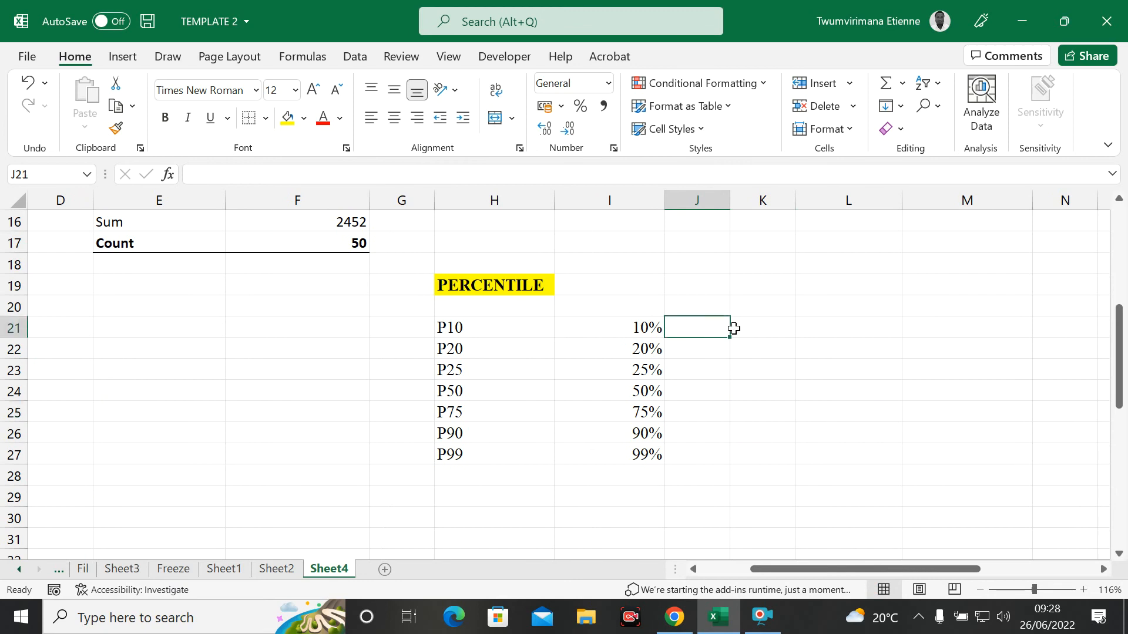
type("=")
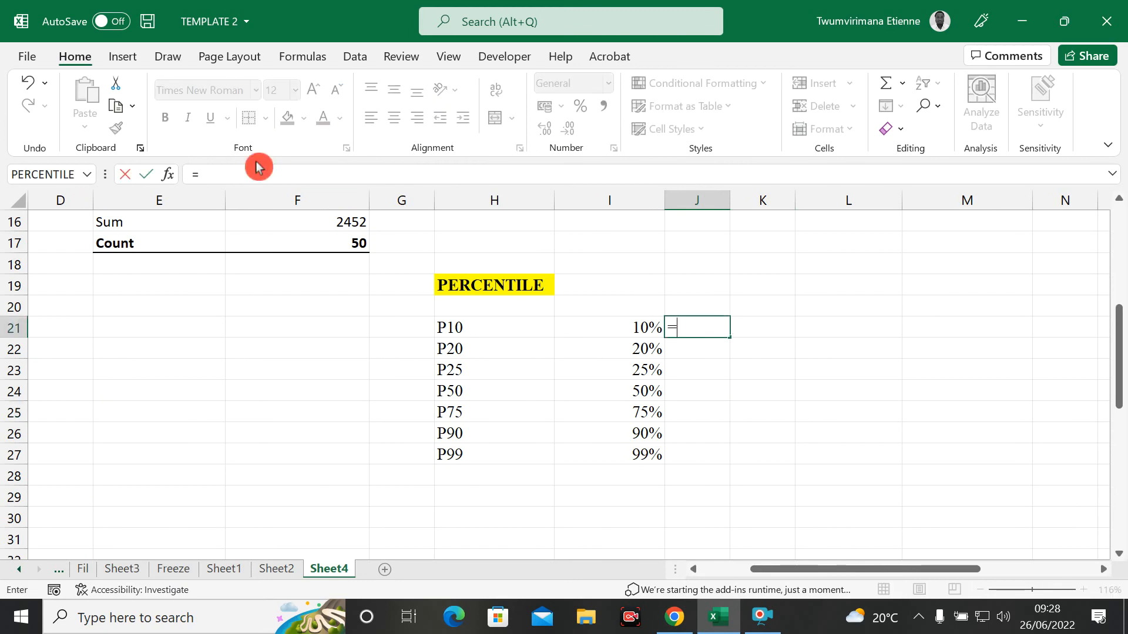
left_click(169, 175)
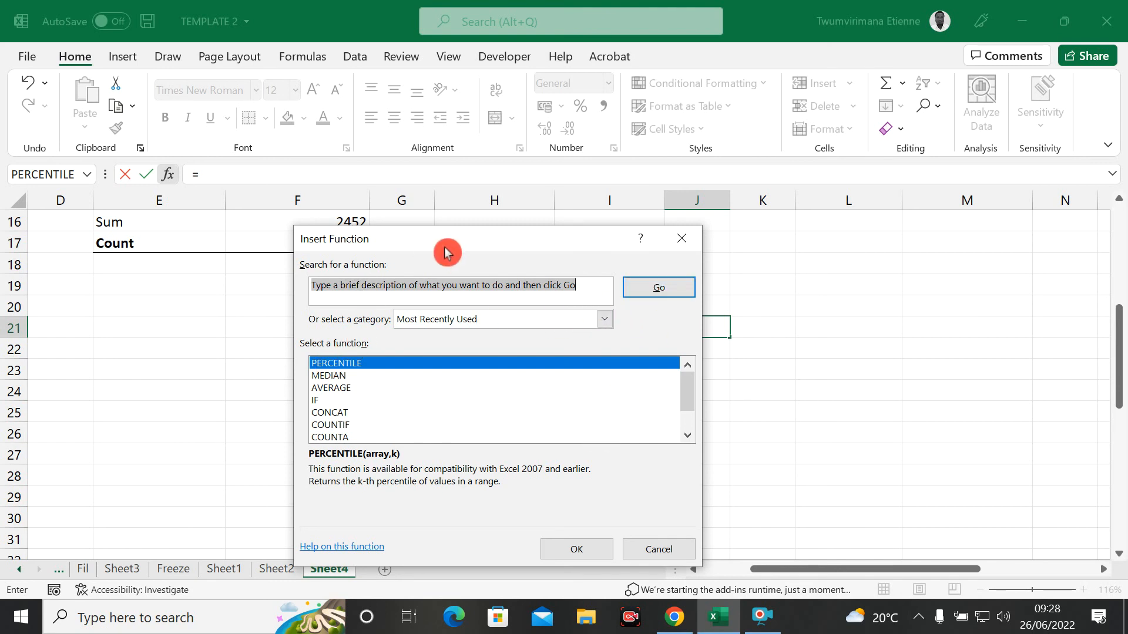
left_click(589, 554)
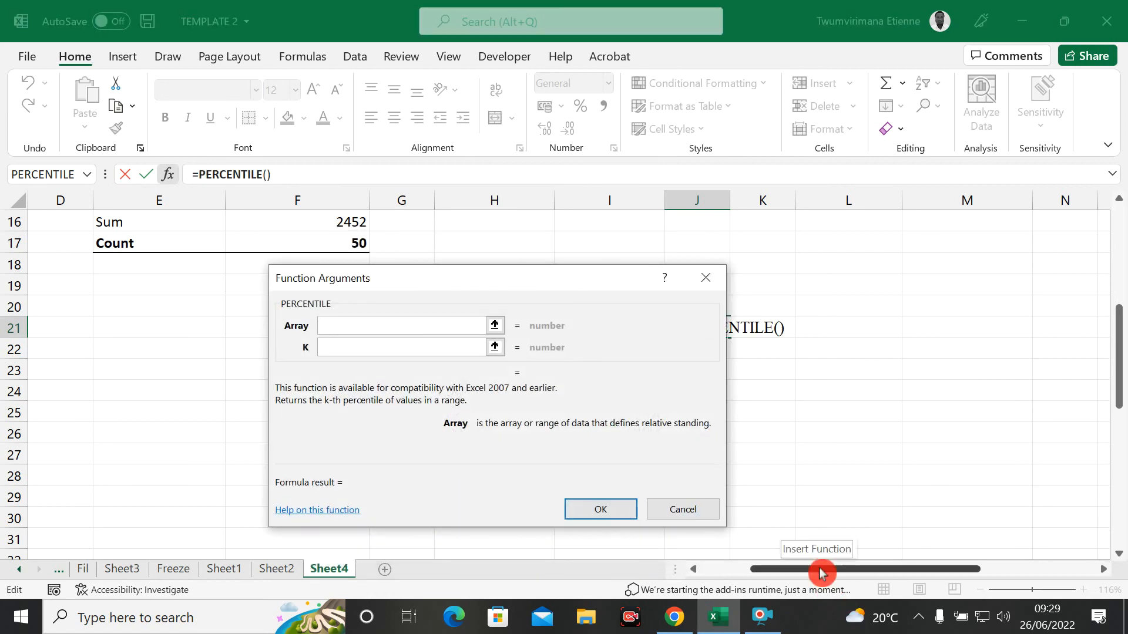
Set the function's Array argument to the score range B3:B52
left_click_drag(821, 573, 756, 573)
left_click_drag(1120, 314, 1115, 221)
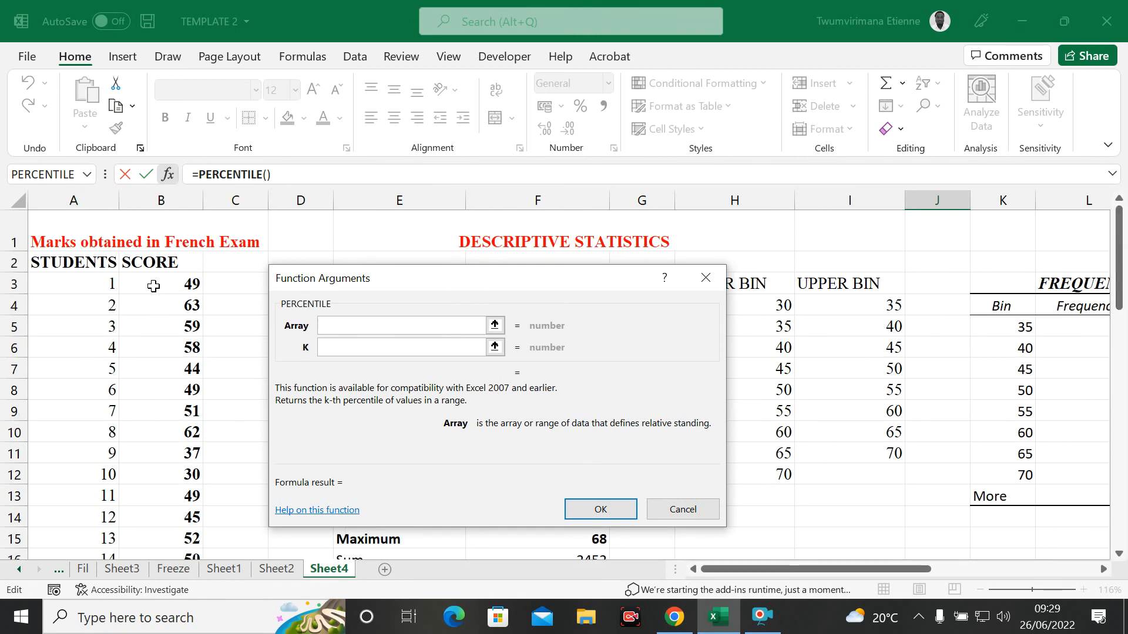
left_click_drag(153, 284, 169, 450)
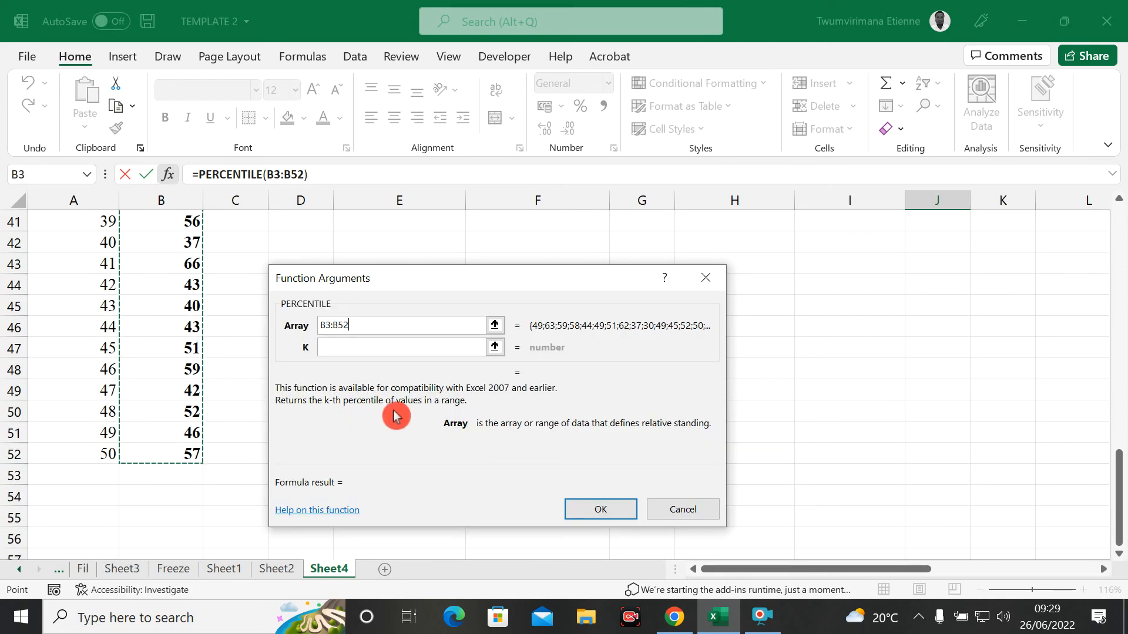
left_click(384, 344)
left_click(376, 347)
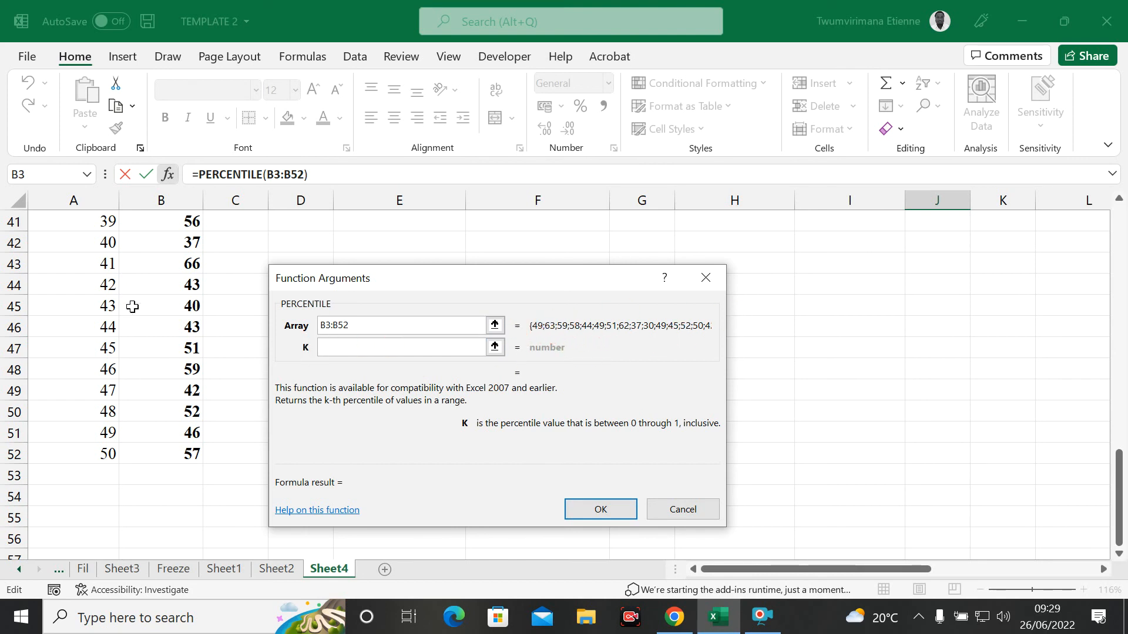
Set the K argument to the 10% value in I21 and complete the percentile formula
left_click_drag(1122, 473, 1115, 368)
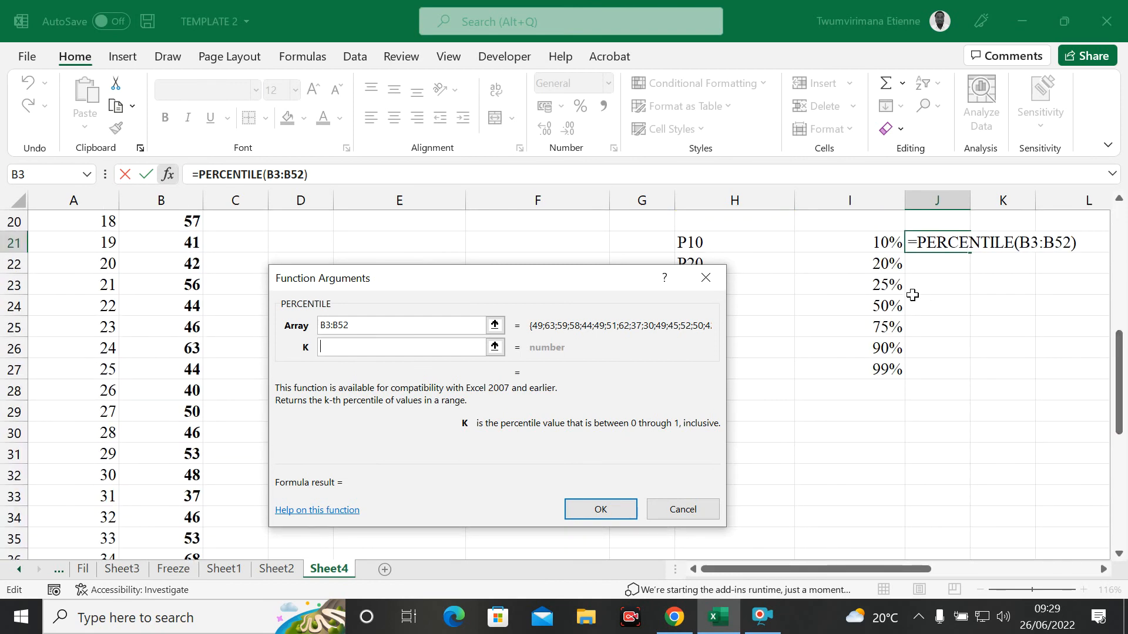
left_click(881, 244)
left_click(345, 390)
left_click(619, 373)
left_click(417, 416)
left_click(616, 514)
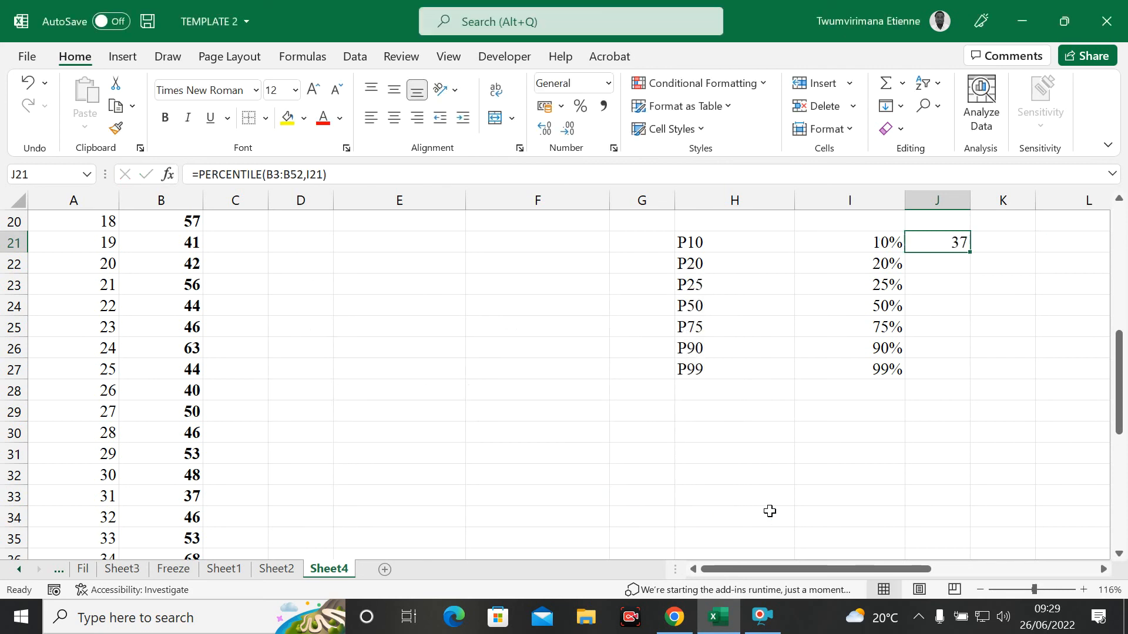
Clear the percentile formula from J21
left_click_drag(848, 569, 879, 568)
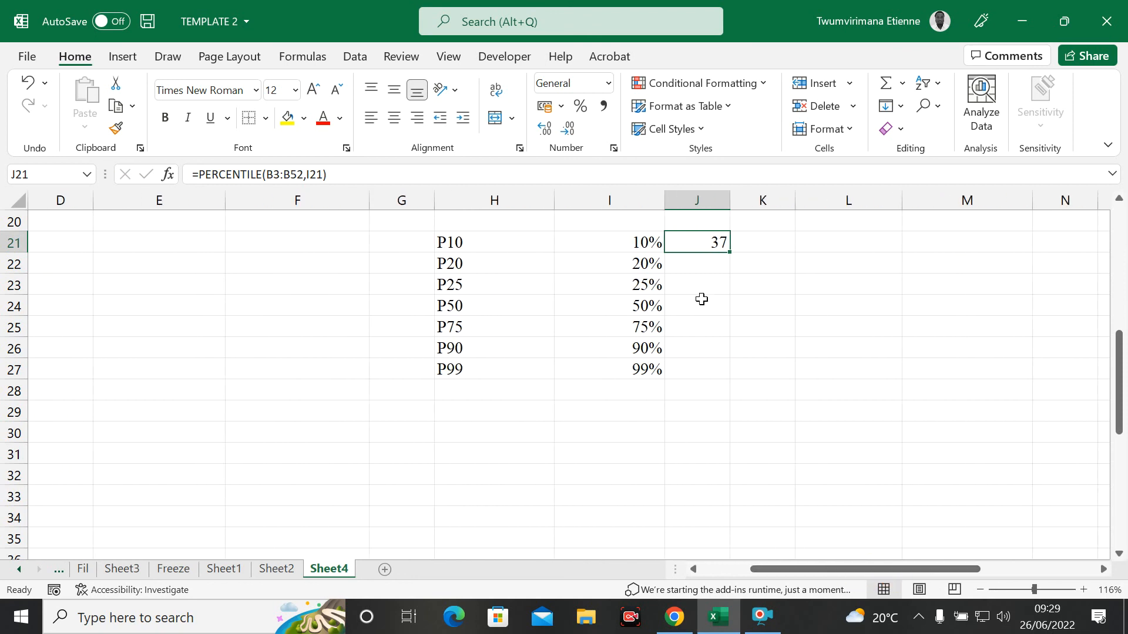
double_click(714, 244)
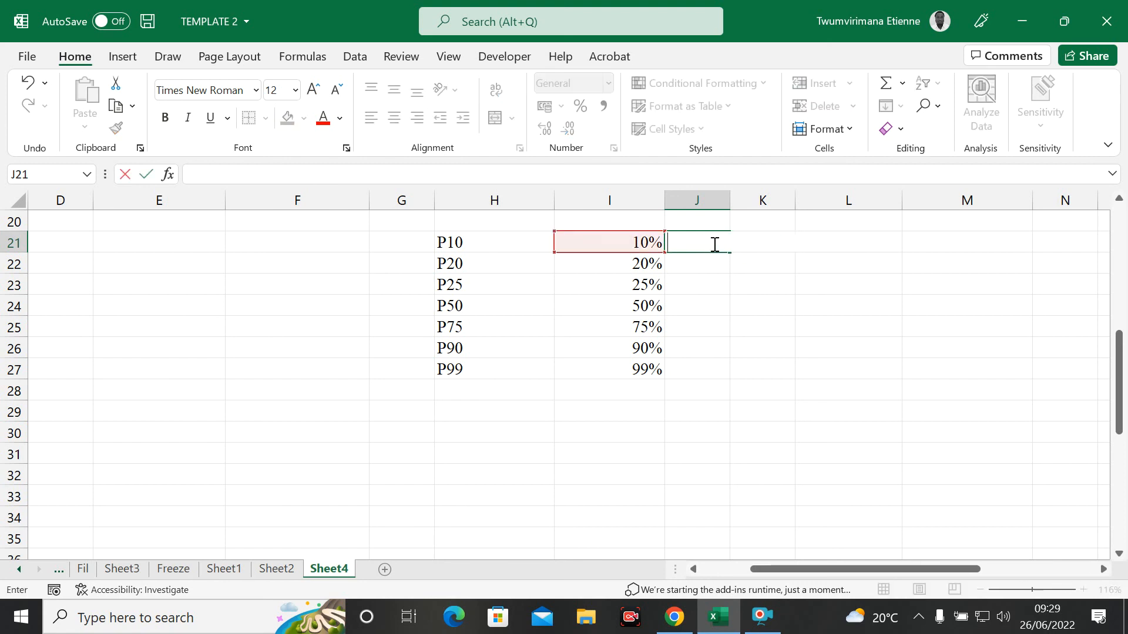
left_click(717, 274)
Insert the PERCENTILE function in the empty cell J21 beside the 10% value
left_click(689, 241)
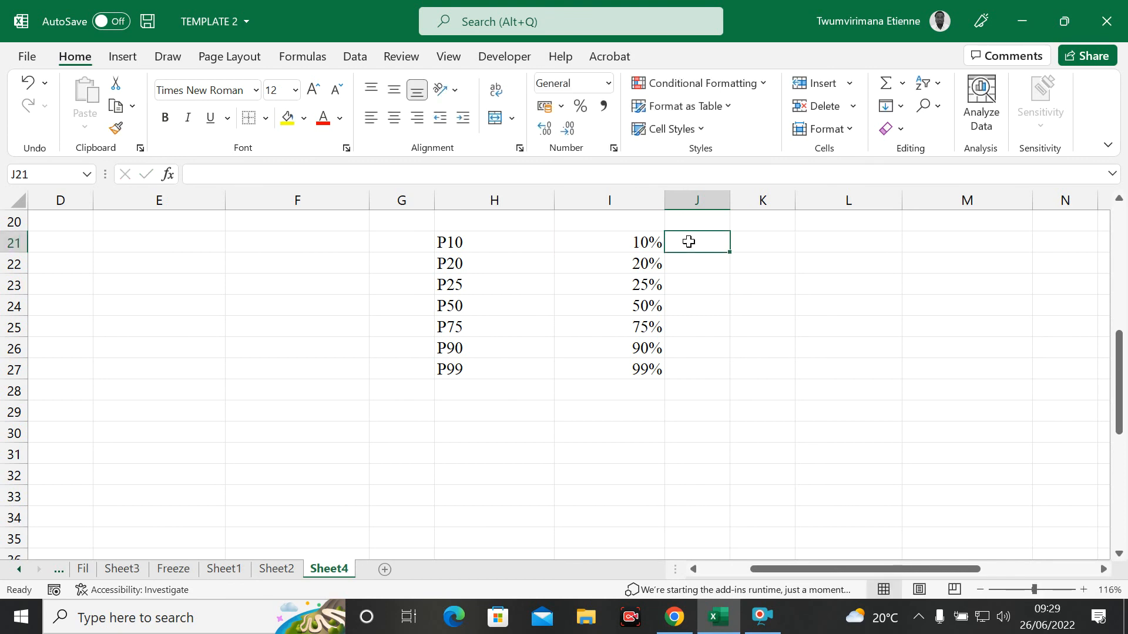
type("=")
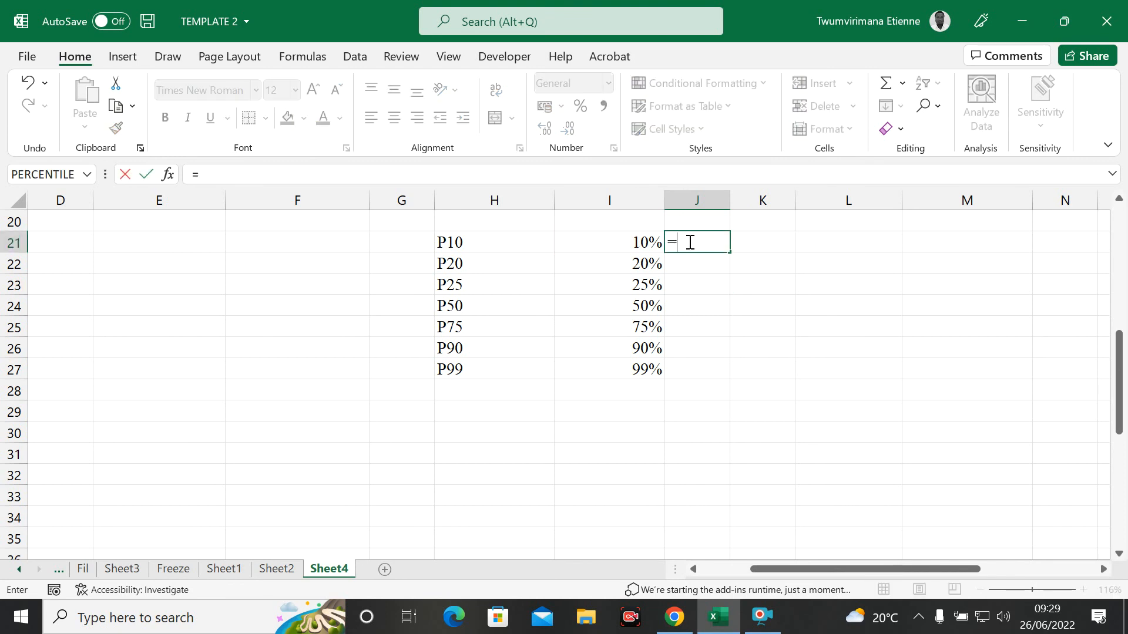
left_click(169, 176)
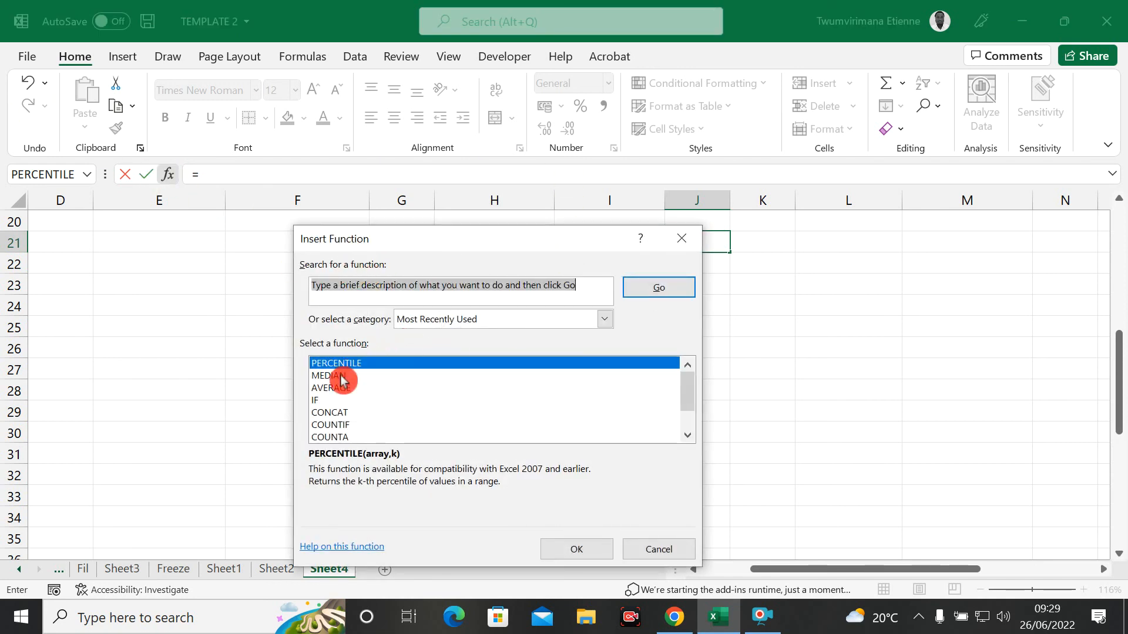
left_click(577, 548)
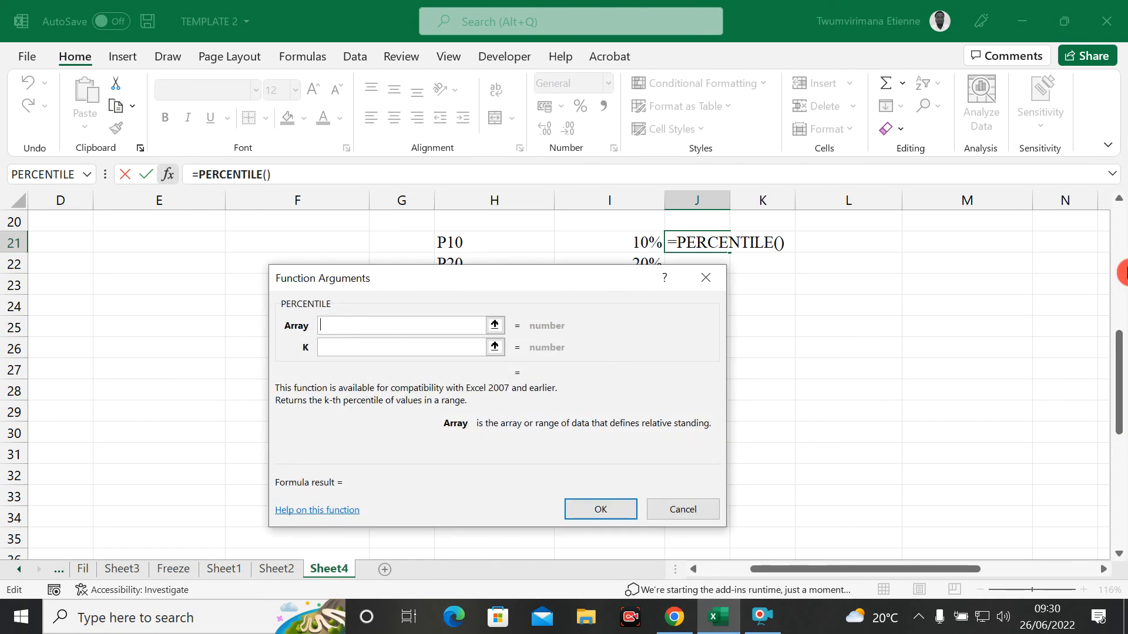
Select the student scores B3:B52 as the Array argument of PERCENTILE
left_click_drag(851, 569, 751, 575)
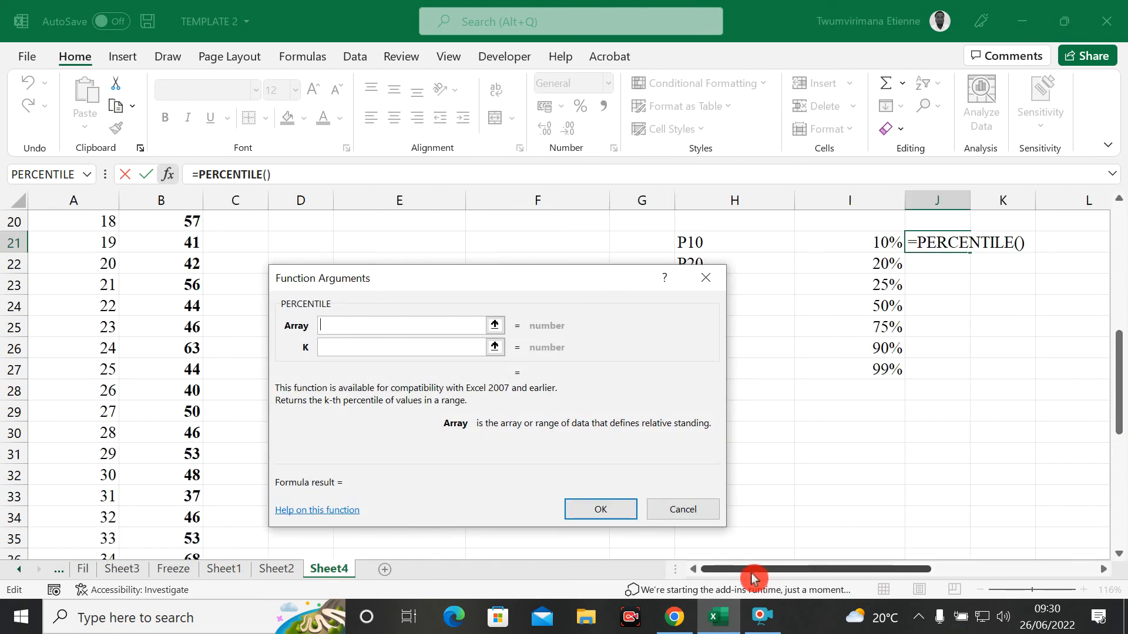
left_click_drag(1116, 345, 1119, 250)
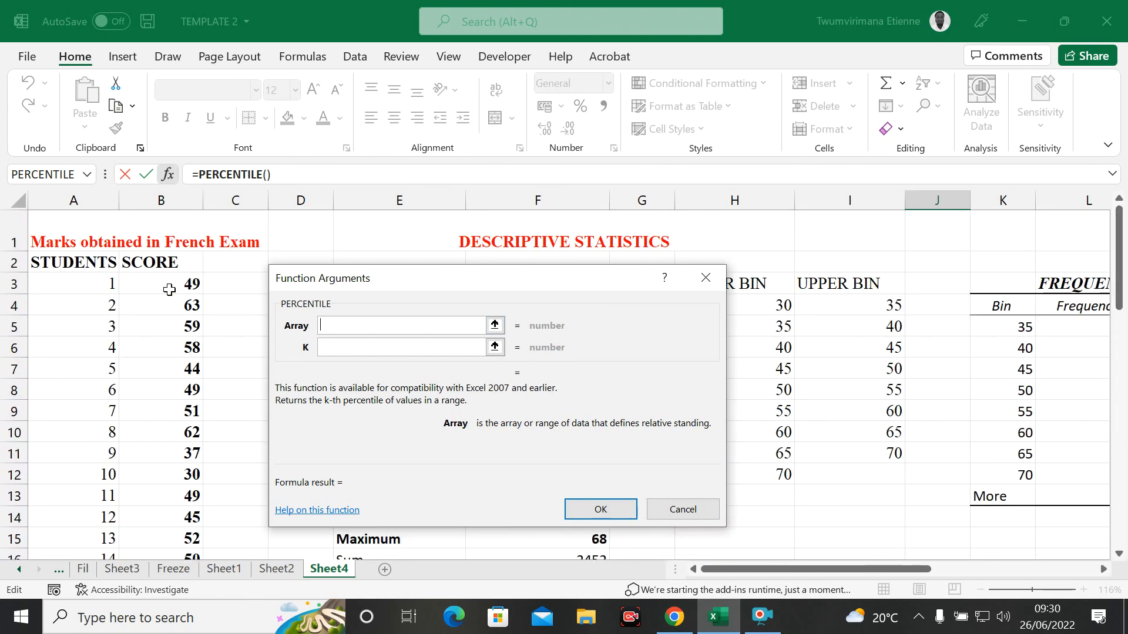
left_click_drag(170, 287, 173, 492)
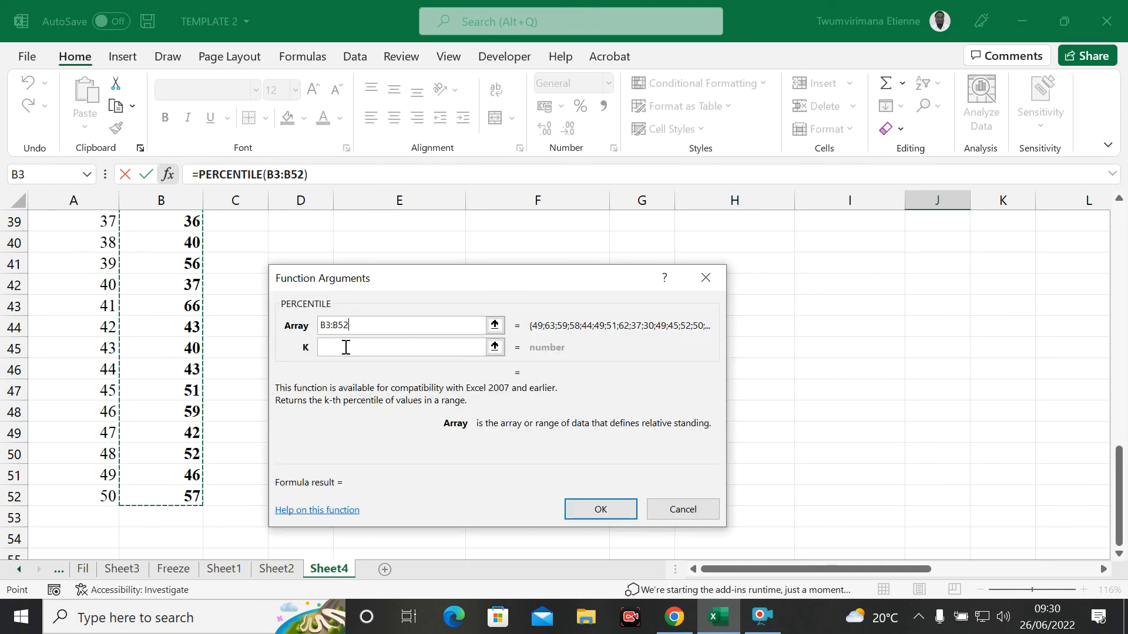
left_click(346, 348)
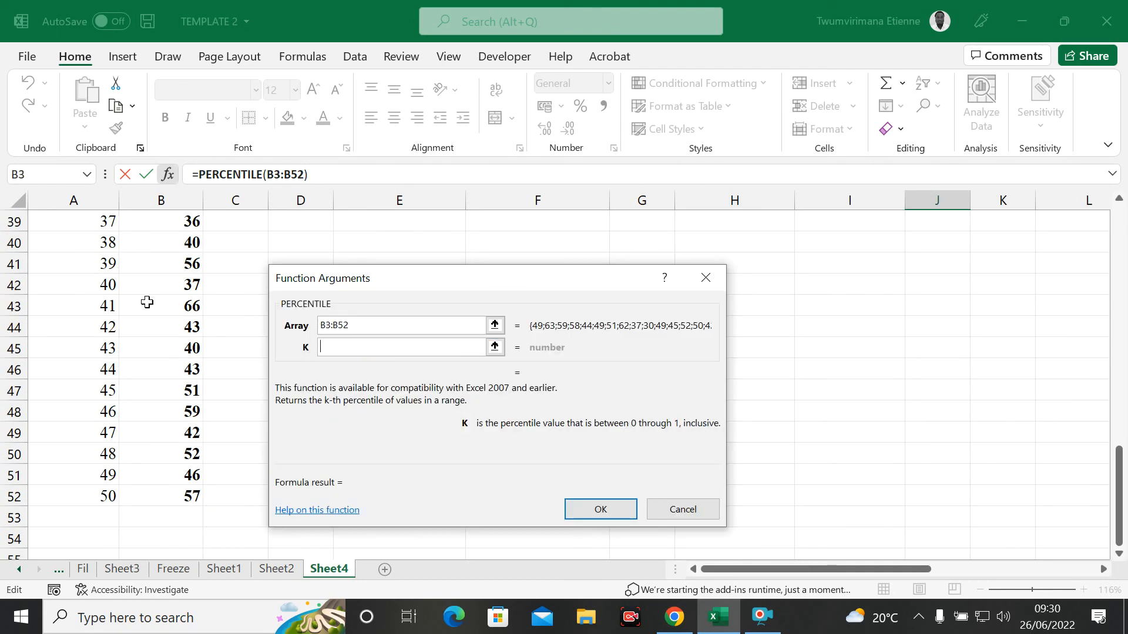
Make the Array reference absolute as $B$3:$B$52
left_click(324, 326)
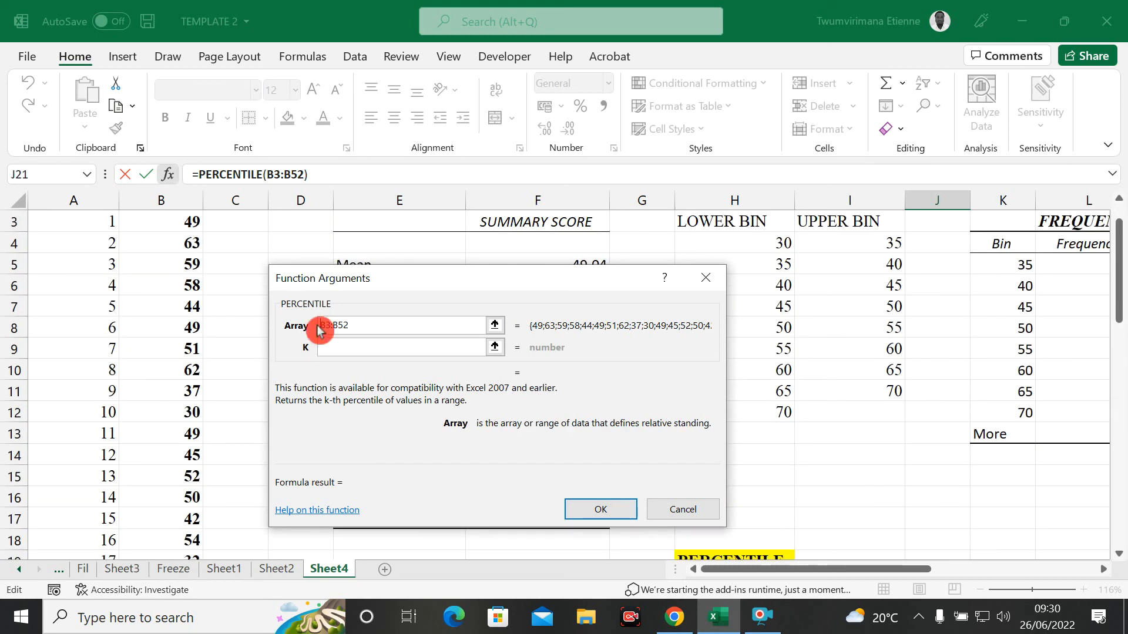
left_click(333, 347)
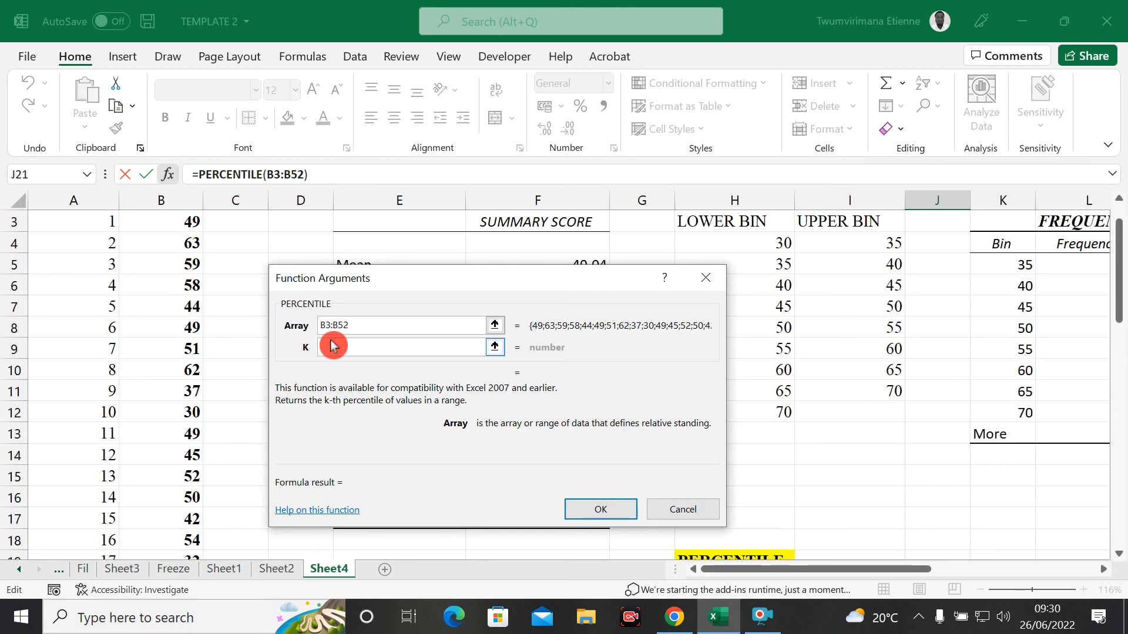
type("$B$3:")
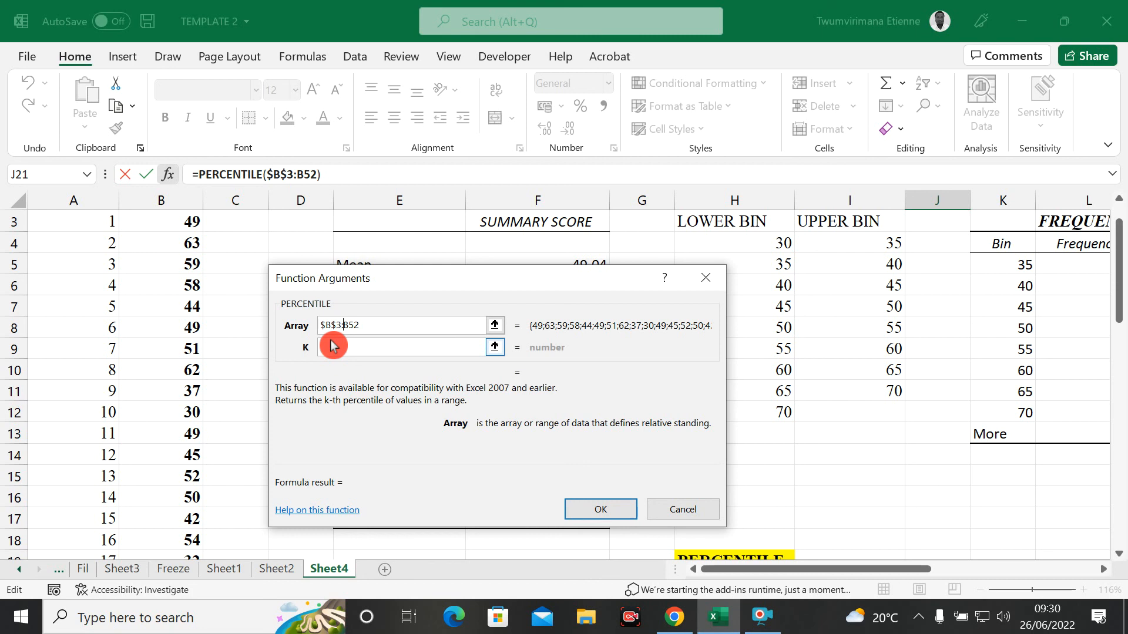
type("$B$")
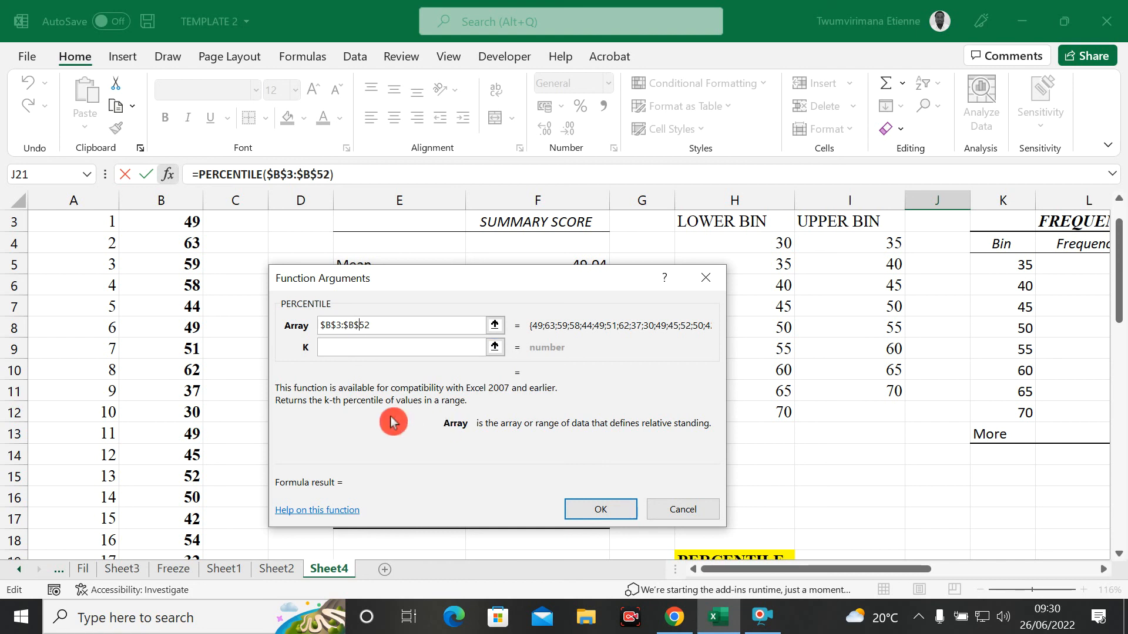
Set the K argument of PERCENTILE to the 10% value in I21 and insert the function in J21
left_click(346, 347)
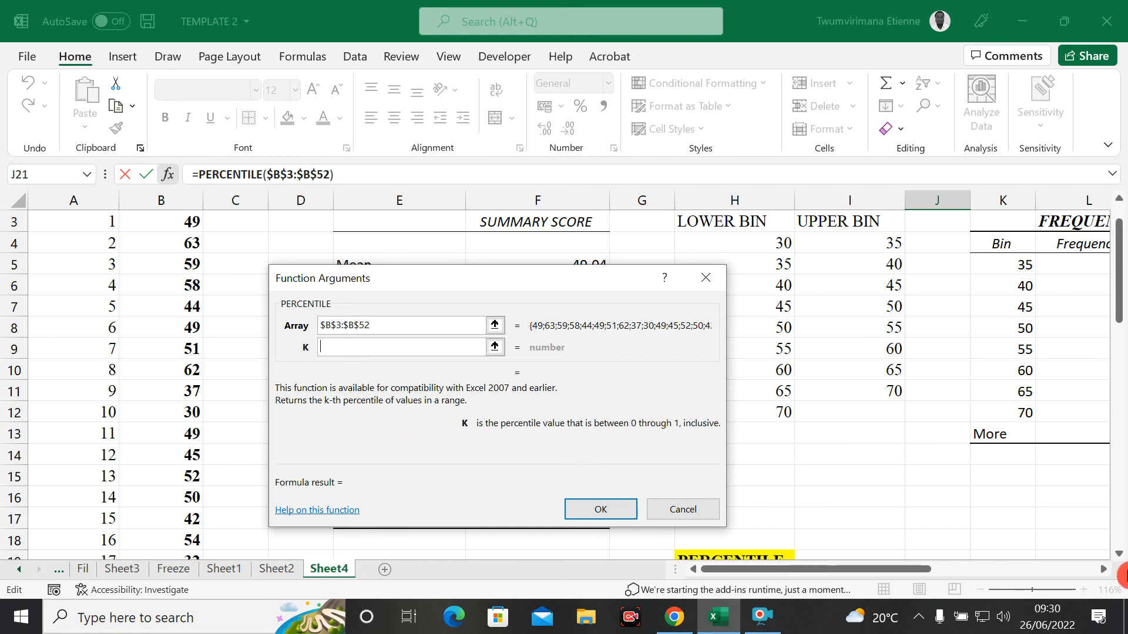
left_click_drag(1122, 303, 1120, 360)
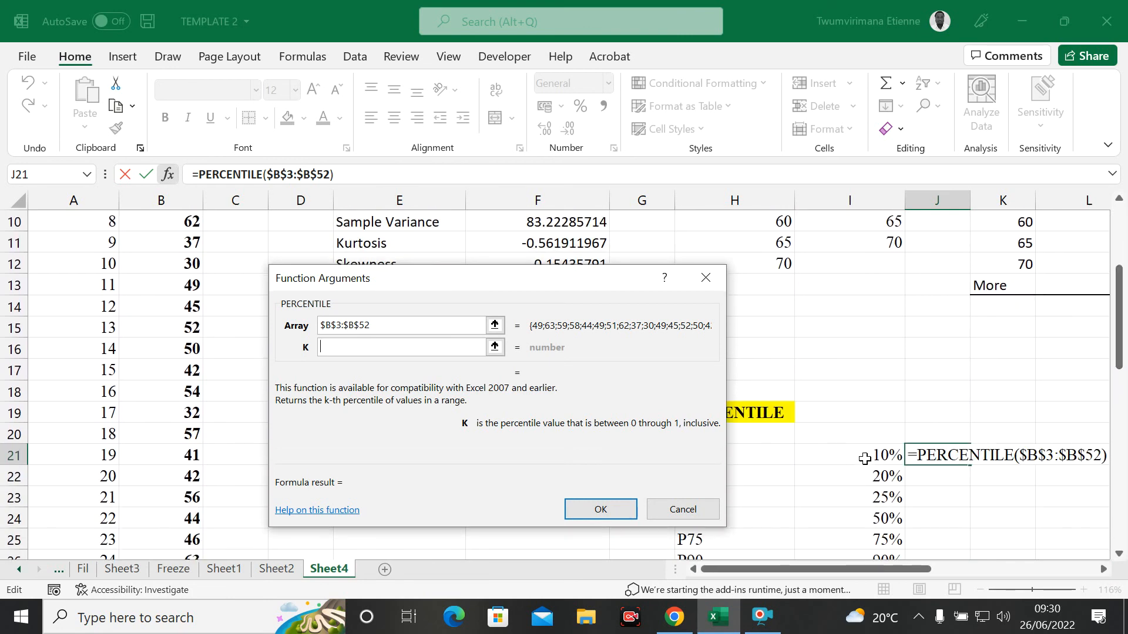
left_click(864, 459)
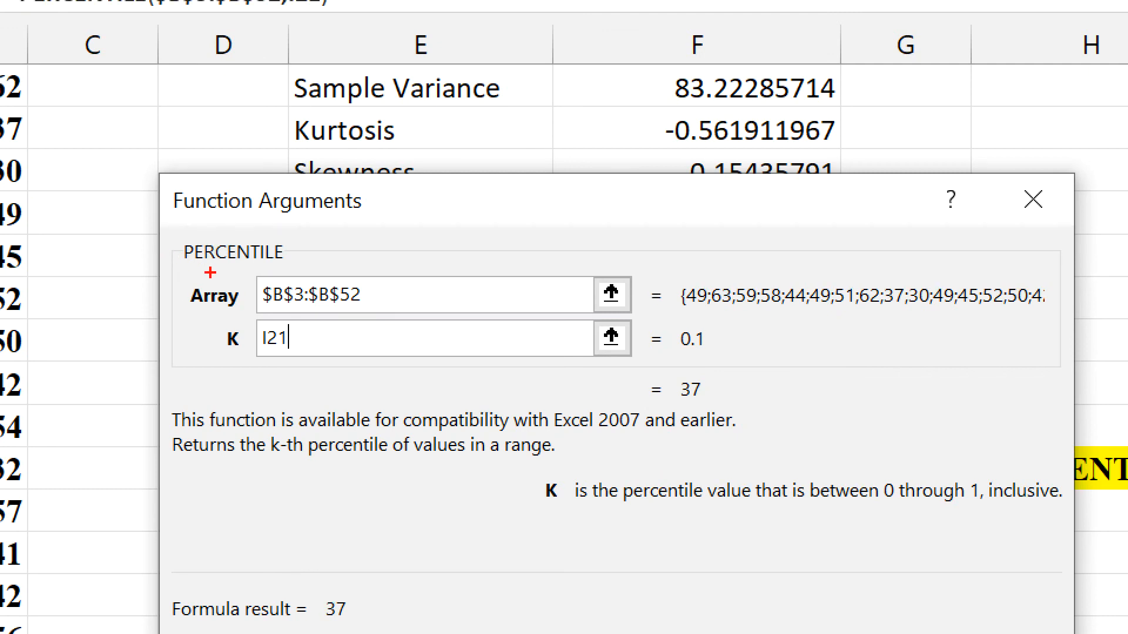
mouse_move(251, 276)
left_mouse_down()
mouse_move(401, 332)
mouse_move(405, 301)
mouse_move(413, 314)
left_mouse_up()
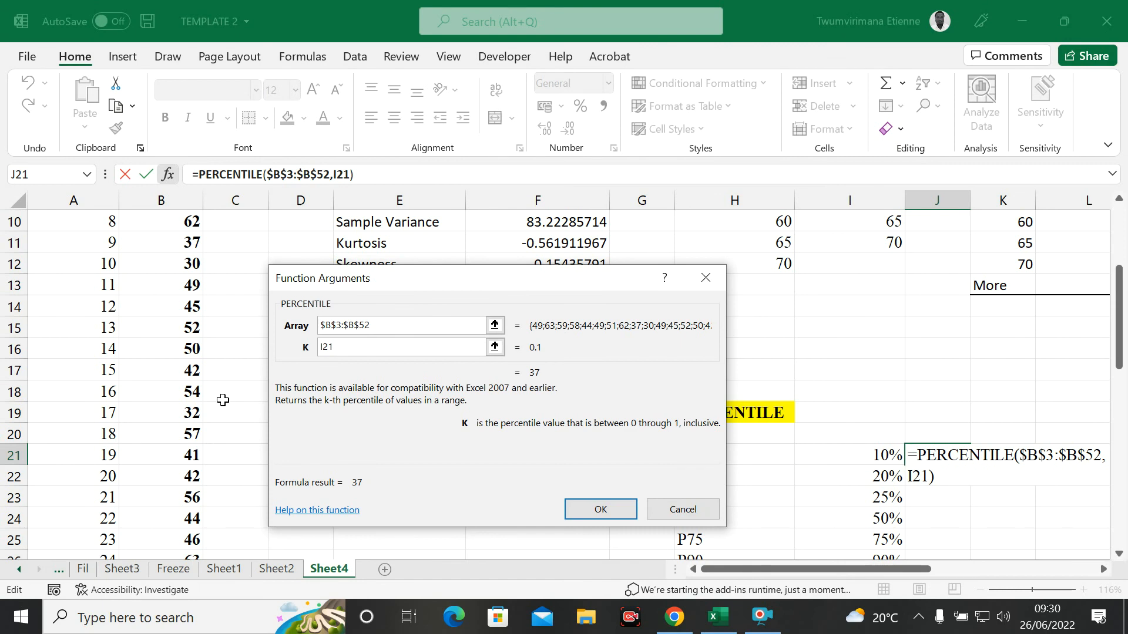
left_click(599, 511)
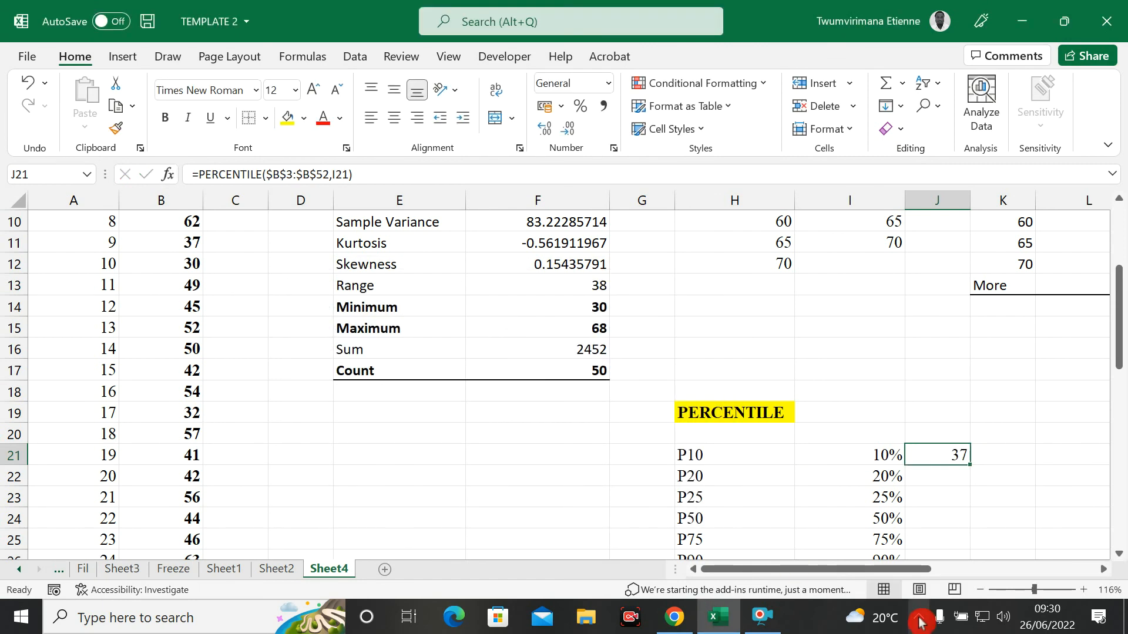
Fill the percentile formula from J21 down to J27 for the remaining percentiles through P99
left_click_drag(872, 573, 911, 571)
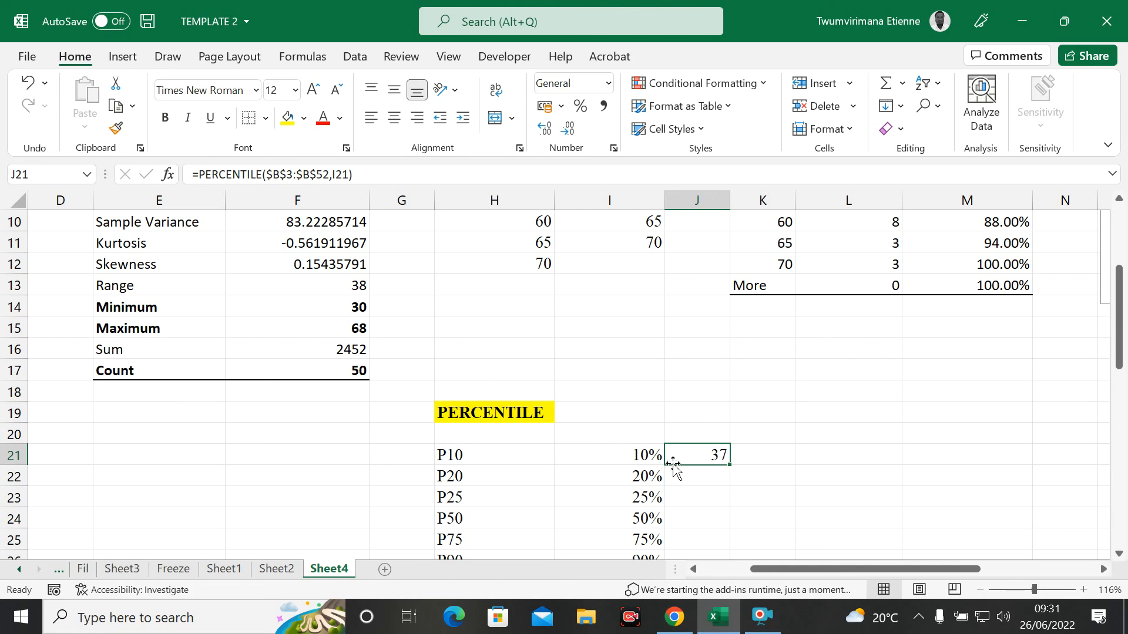
left_click_drag(1118, 329, 1118, 389)
left_click_drag(730, 273, 740, 395)
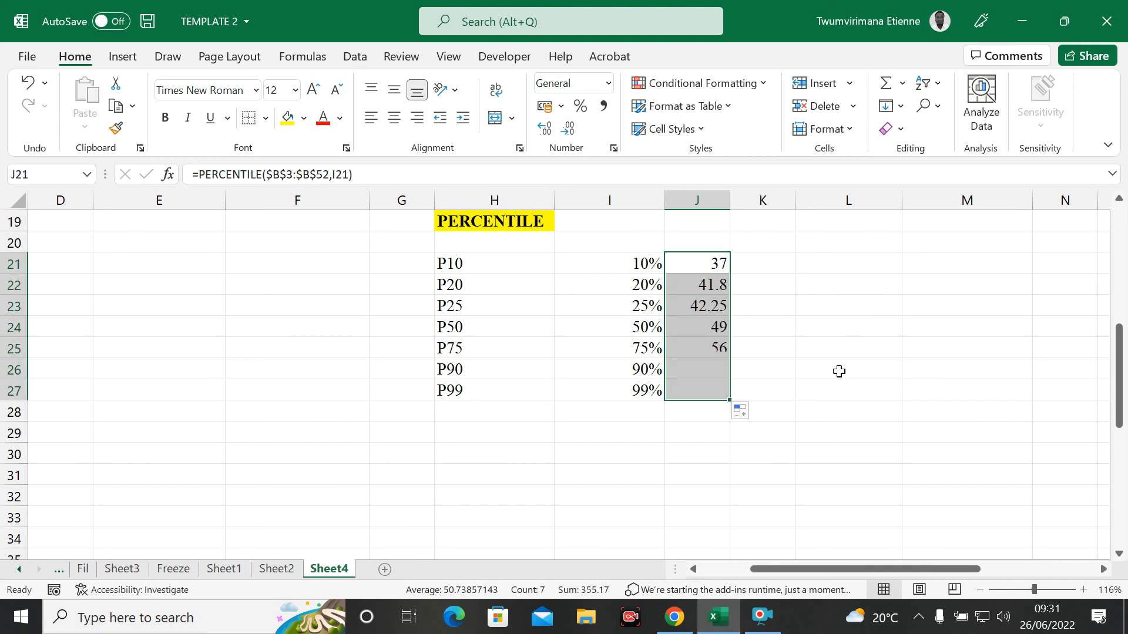
left_click(838, 370)
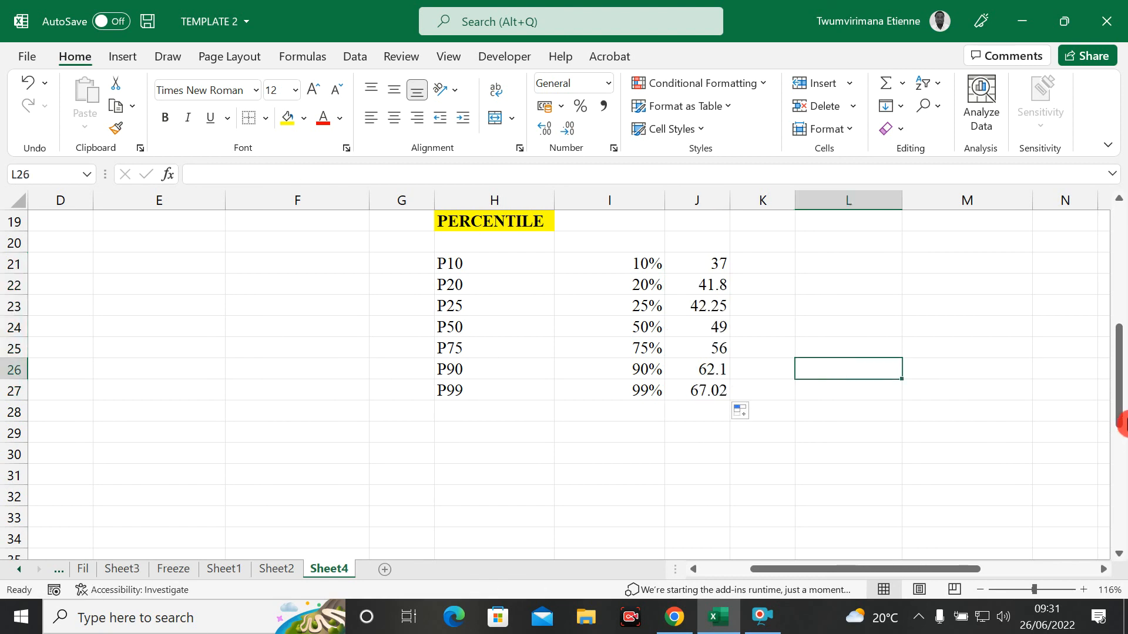
Compare the median in the descriptive statistics with P50 and highlight the P50 row H24:J24 in yellow
left_click(774, 574)
left_click_drag(774, 578, 725, 578)
left_click_drag(1122, 414, 1118, 324)
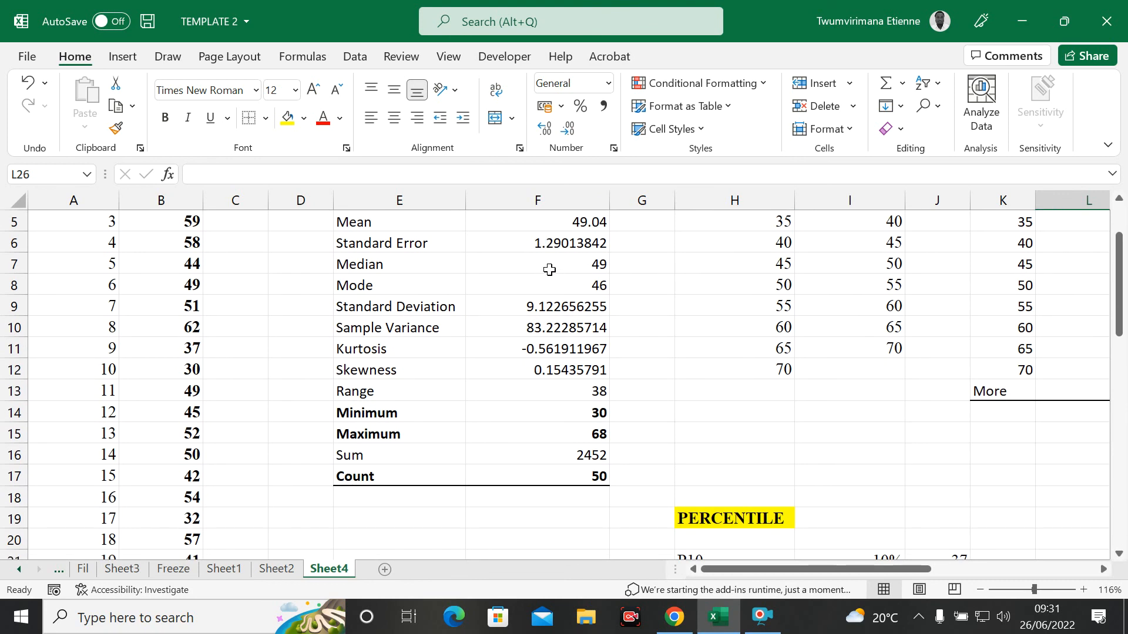
left_click(549, 269)
left_click(1118, 269)
left_click_drag(1118, 269, 1120, 352)
left_click(731, 368)
left_click_drag(699, 370, 936, 370)
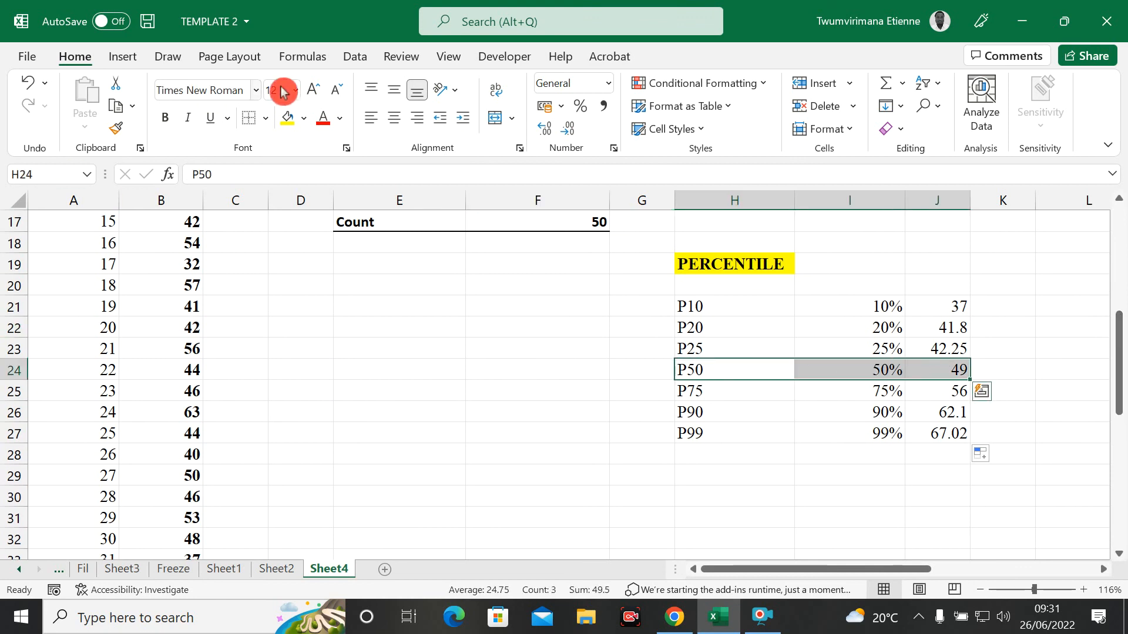
left_click(287, 117)
left_click(640, 372)
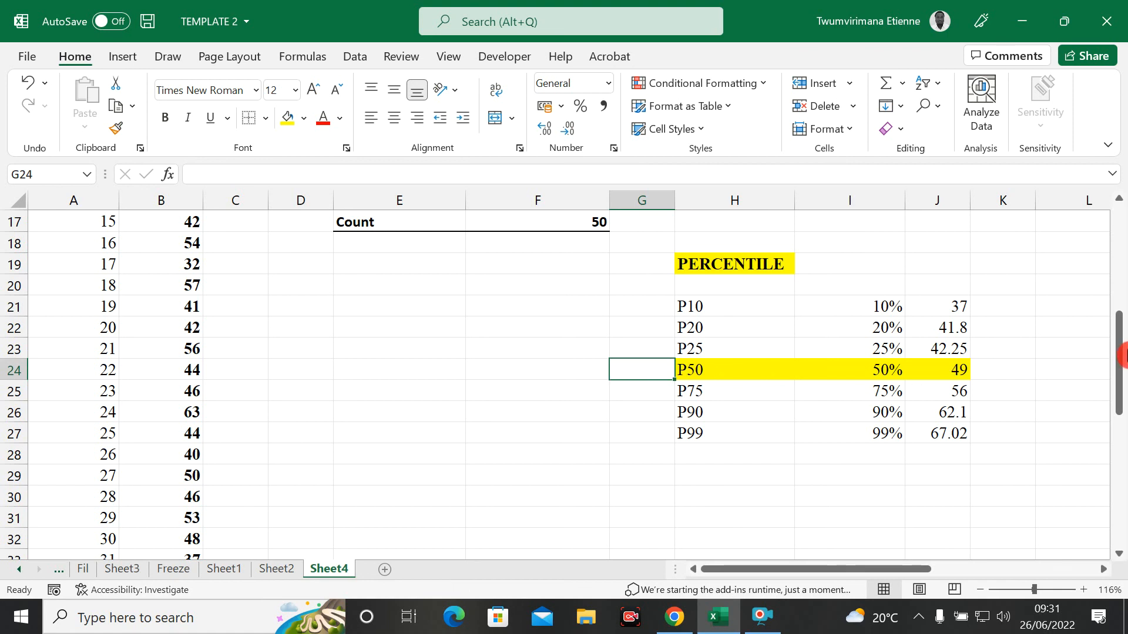
left_click_drag(1119, 352, 1093, 200)
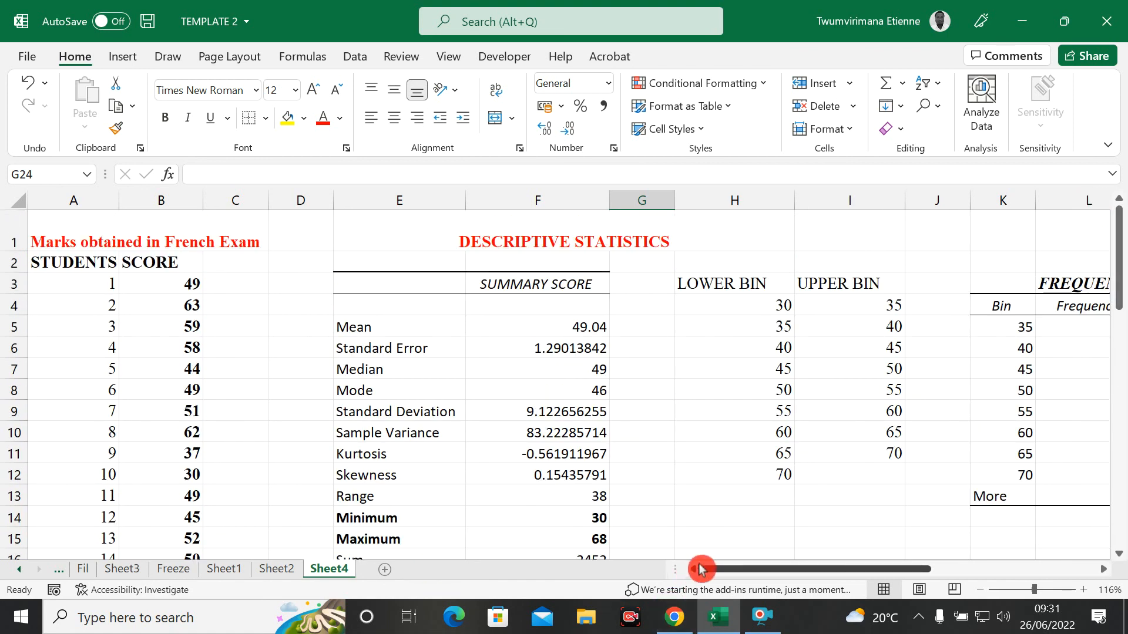
mouse_move(722, 570)
left_mouse_down()
mouse_move(870, 579)
mouse_move(770, 584)
mouse_move(736, 573)
left_mouse_up()
scroll(203, 336, "down", 3)
scroll(203, 336, "down", 12)
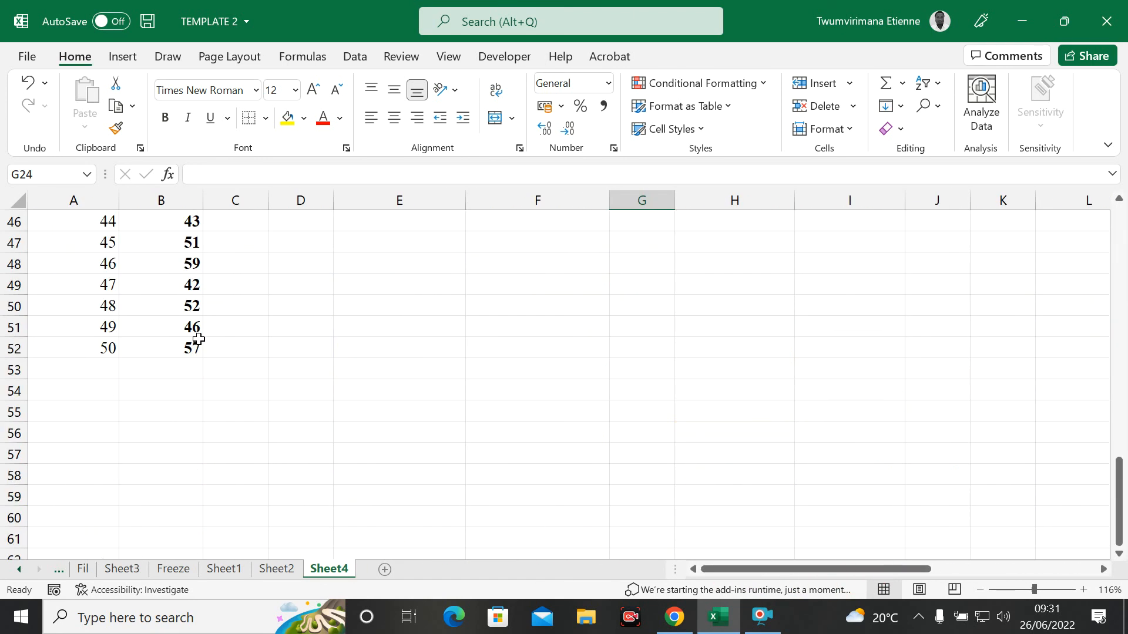
scroll(203, 336, "up", 15)
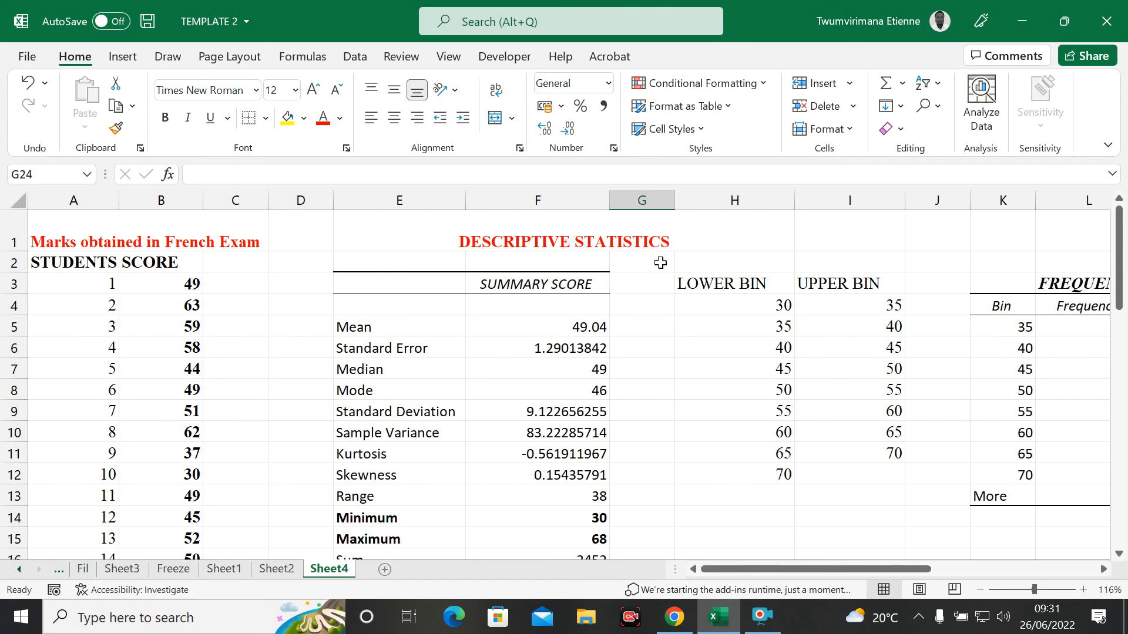
left_click_drag(712, 569, 190, 282)
left_click(391, 354)
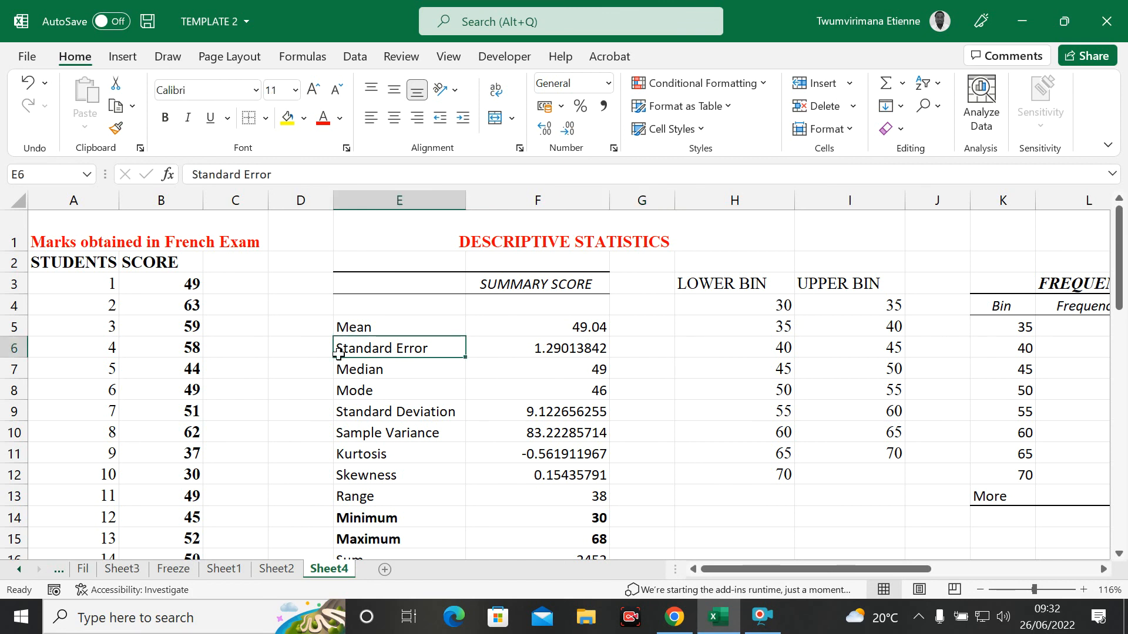
left_click(277, 333)
left_click(285, 286)
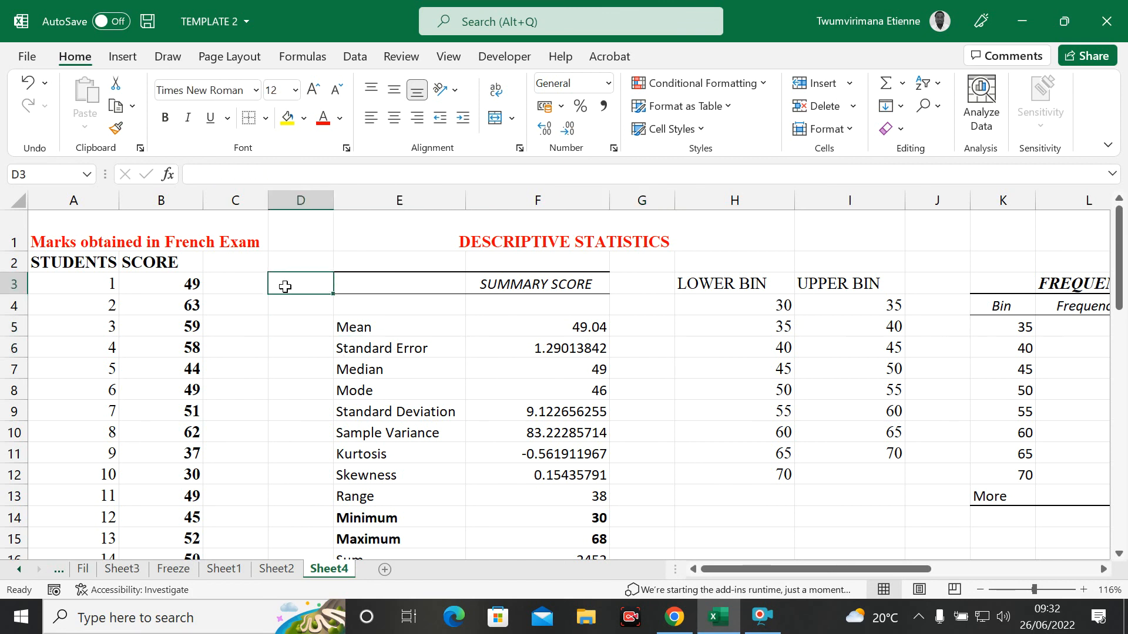
left_click(292, 334)
left_click(302, 365)
left_click(277, 450)
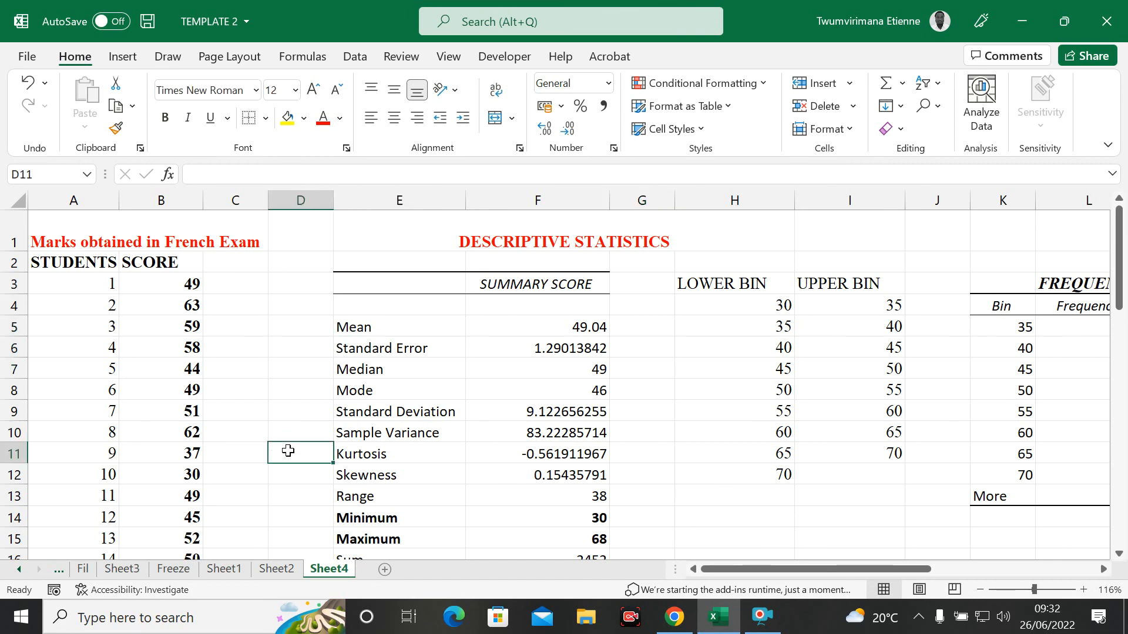
left_click(760, 621)
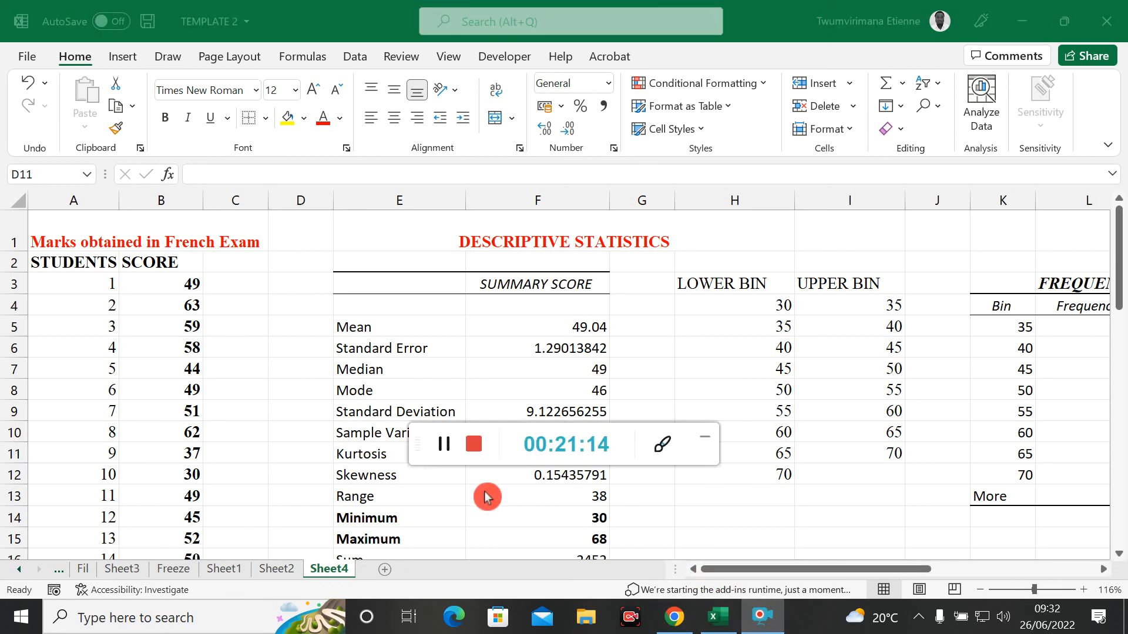